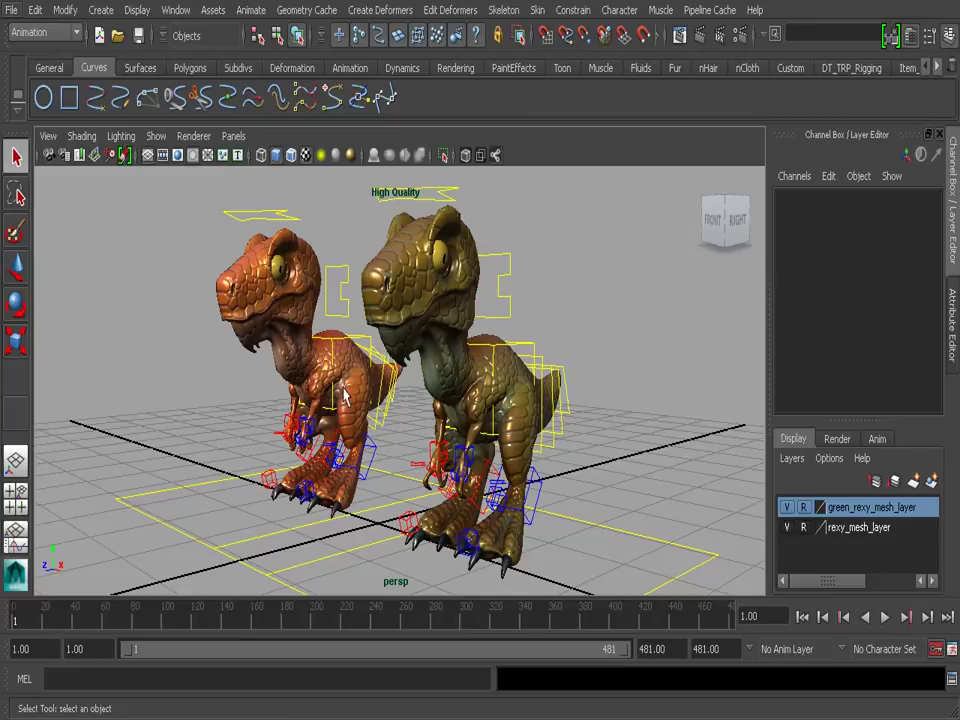
{"action": "left_click", "coordinate": [289, 424]}
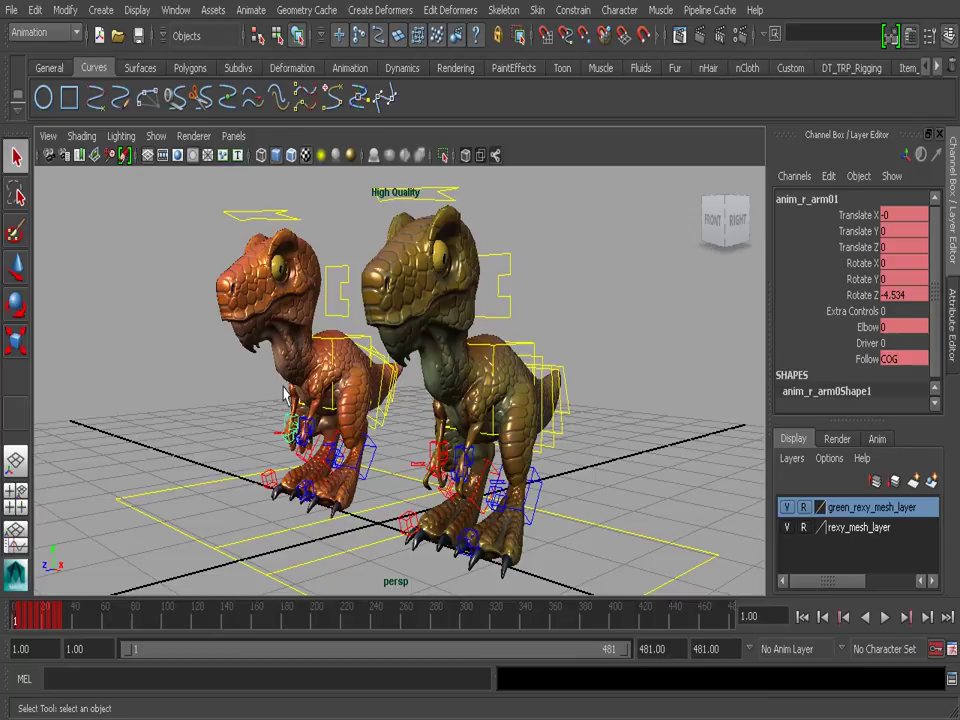
{"action": "left_click", "coordinate": [165, 397]}
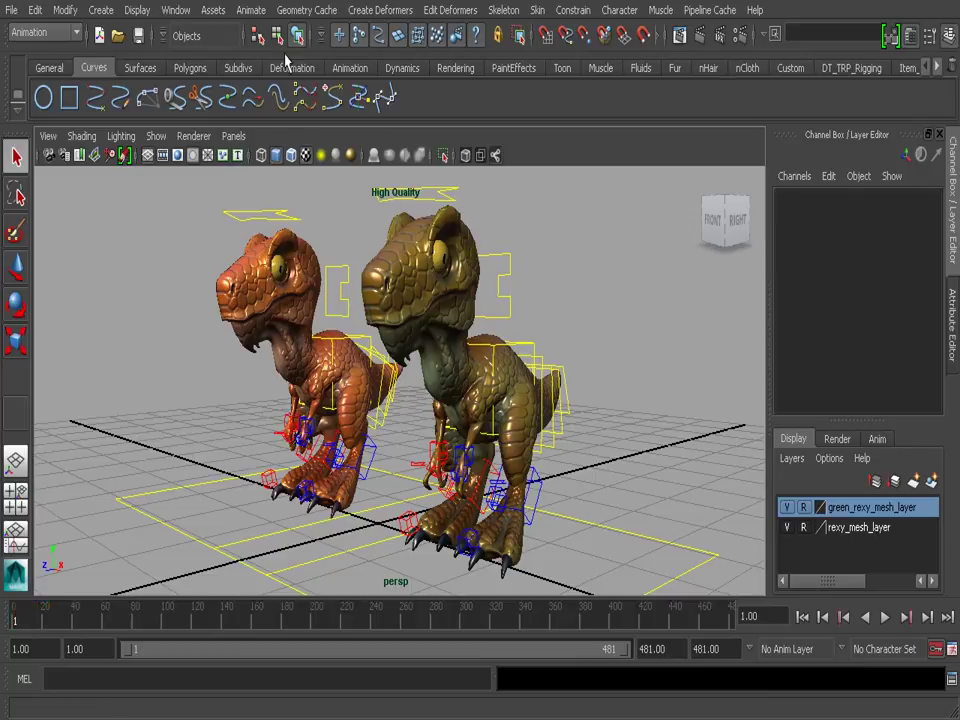
{"action": "left_click", "coordinate": [251, 10]}
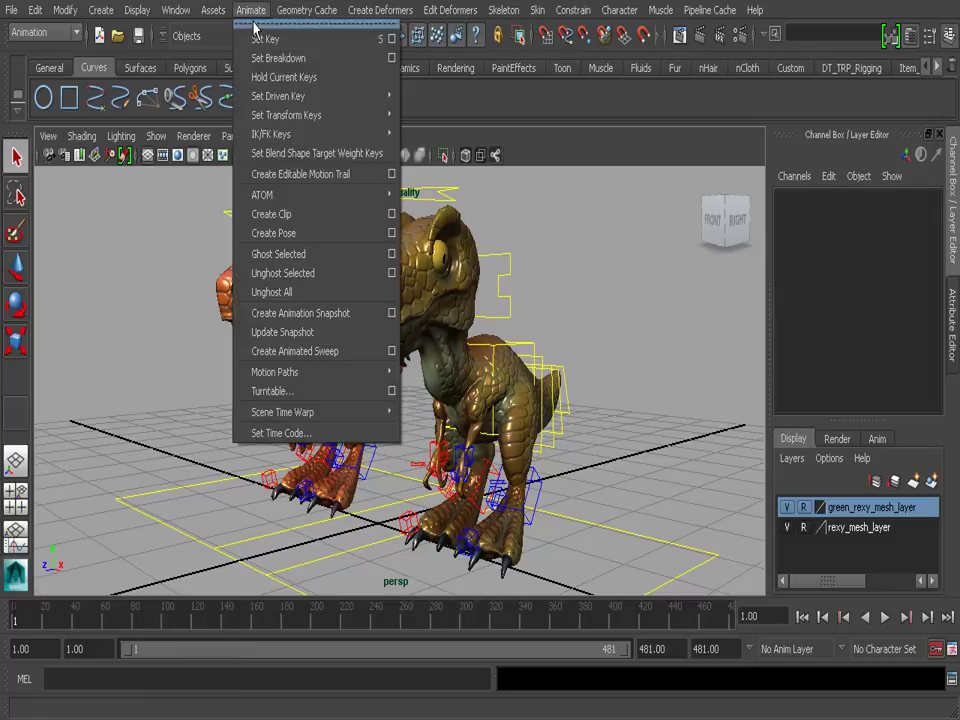
{"action": "mouse_move", "coordinate": [285, 198]}
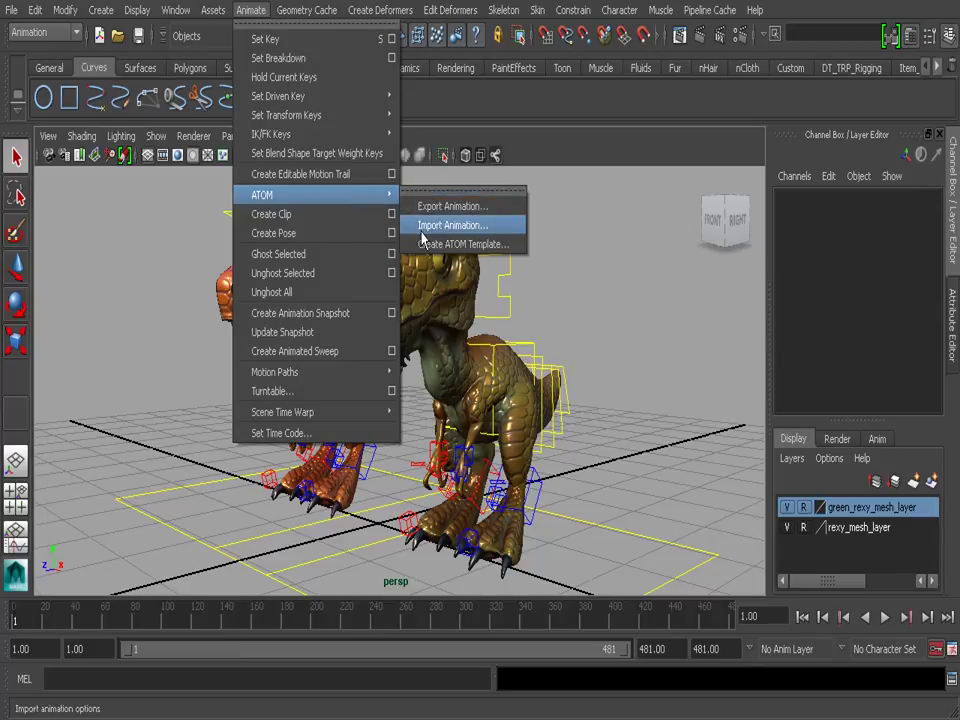
{"action": "left_click", "coordinate": [600, 145]}
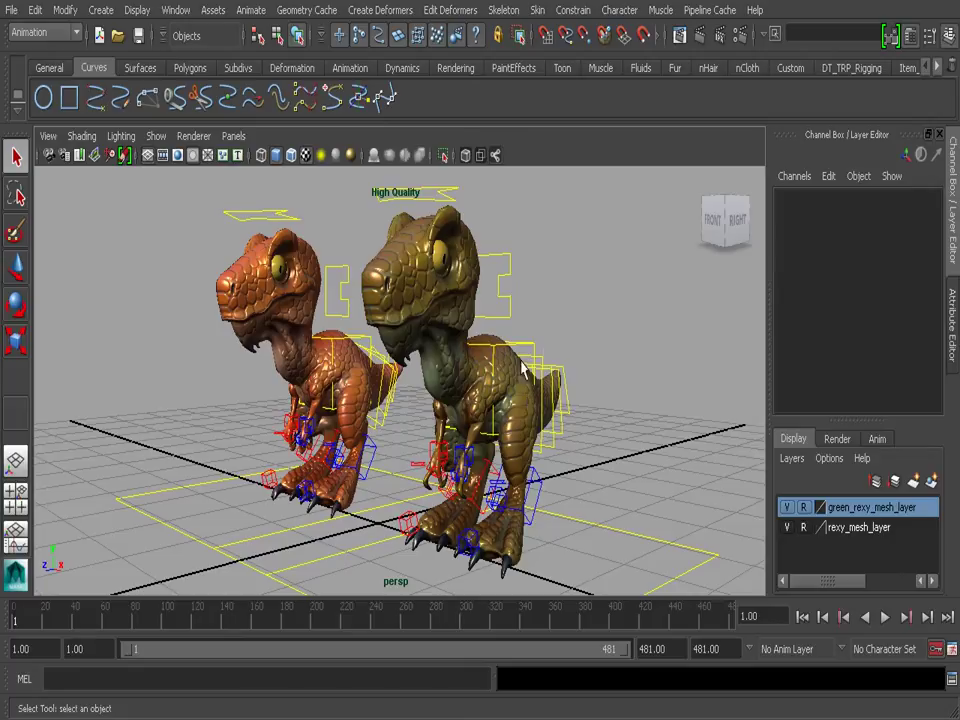
{"action": "left_click", "coordinate": [534, 296]}
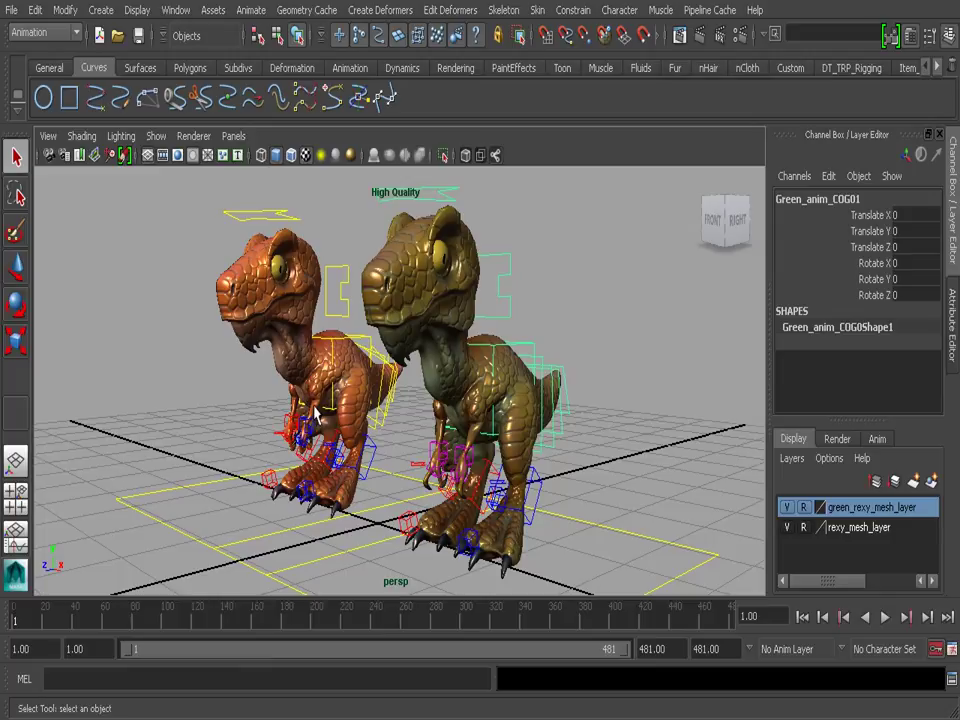
{"action": "left_click_drag", "start_coordinate": [320, 385], "coordinate": [344, 323], "text": "alt"}
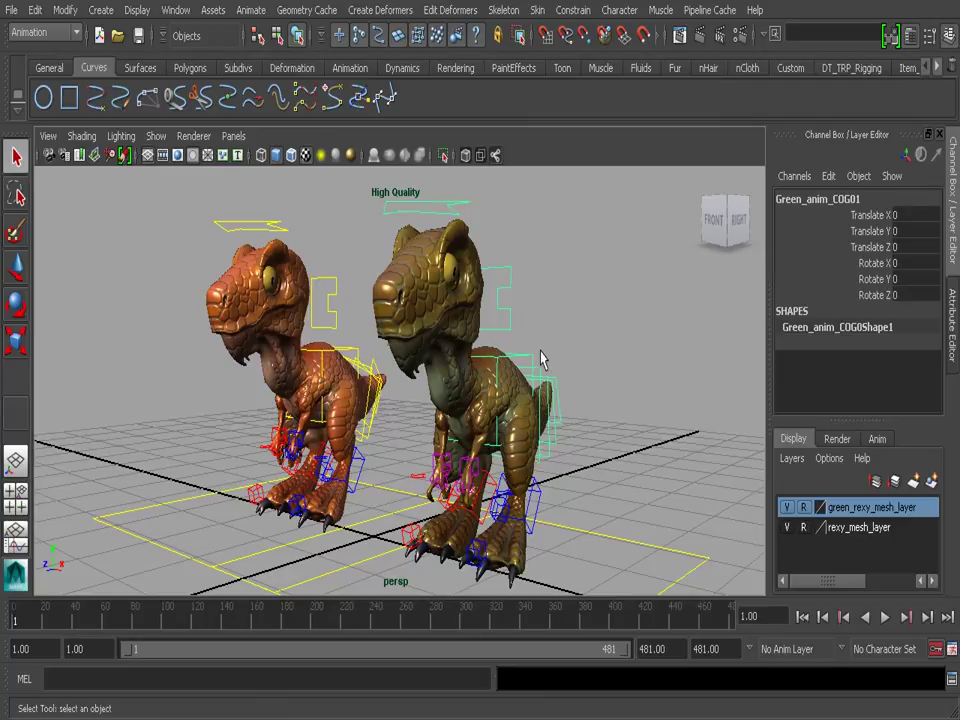
{"action": "left_click", "coordinate": [410, 262]}
{"action": "left_click_drag", "start_coordinate": [410, 262], "coordinate": [403, 358], "text": "alt"}
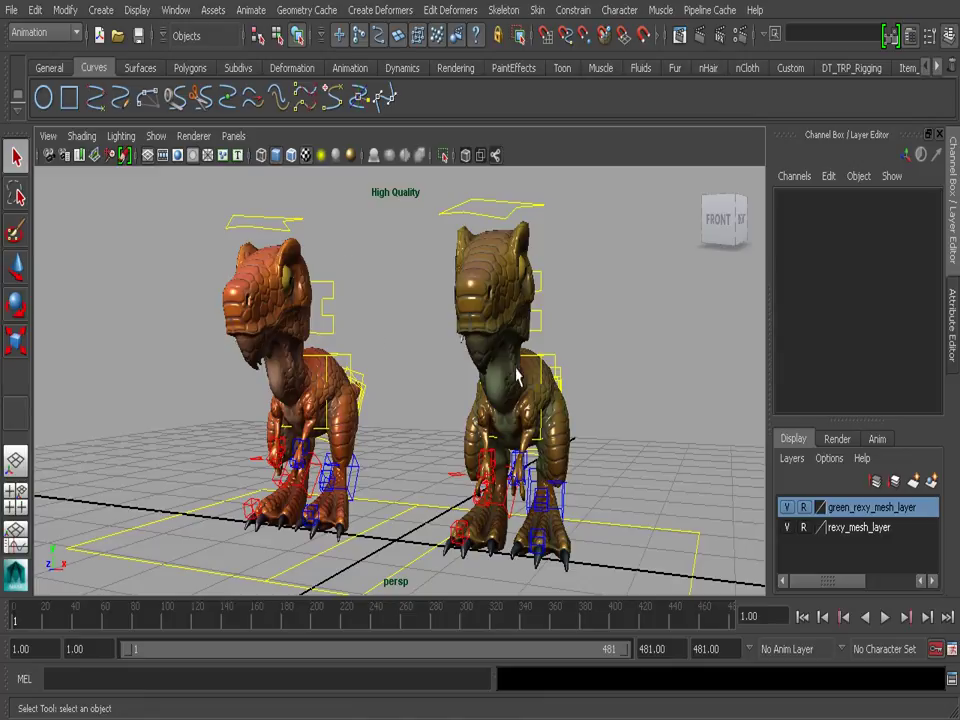
{"action": "left_click_drag", "start_coordinate": [513, 290], "coordinate": [400, 265], "text": "alt"}
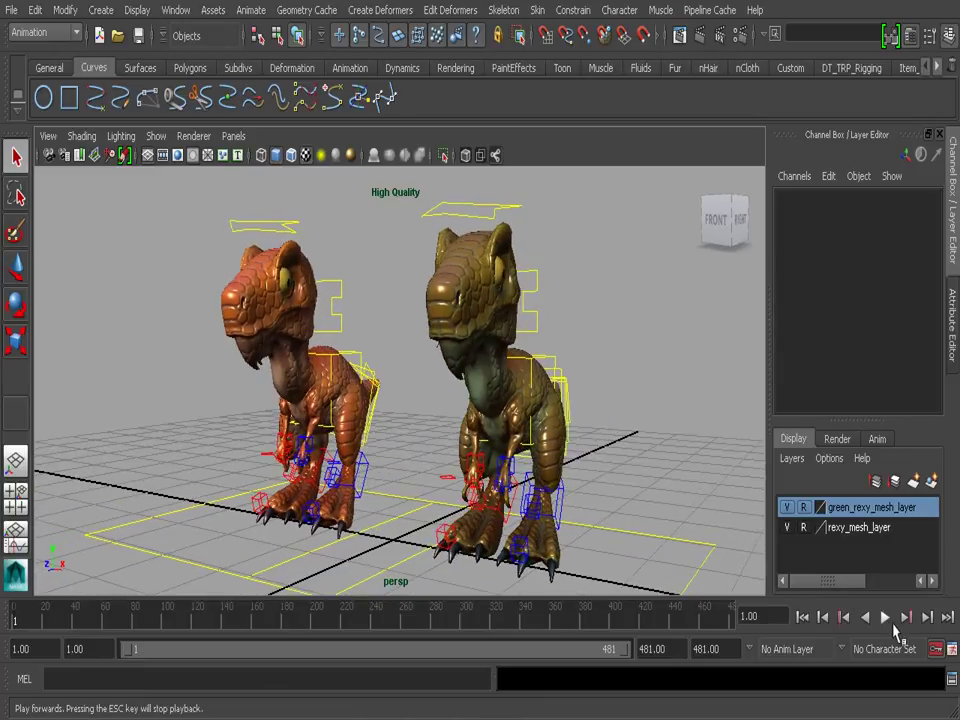
Play the animation to review both dinosaurs' motion, stop playback, and return the timeline to frame 1.
{"action": "left_click", "coordinate": [886, 618]}
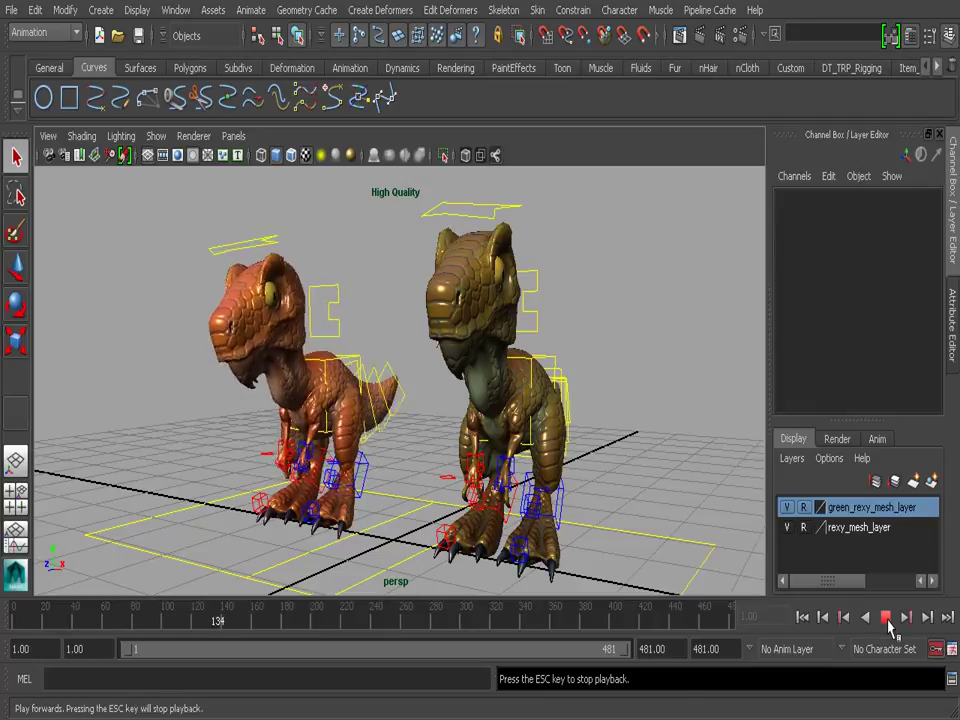
{"action": "left_click", "coordinate": [886, 618]}
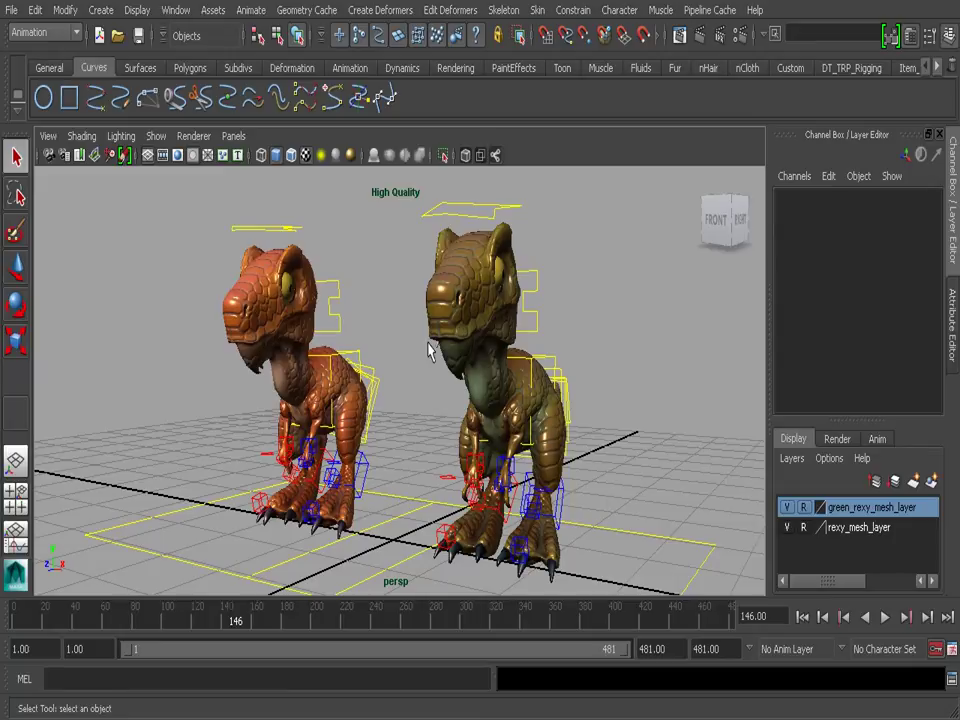
{"action": "left_click_drag", "start_coordinate": [436, 380], "coordinate": [405, 360], "text": "alt"}
{"action": "left_click", "coordinate": [203, 622]}
{"action": "left_click_drag", "start_coordinate": [203, 622], "coordinate": [9, 621]}
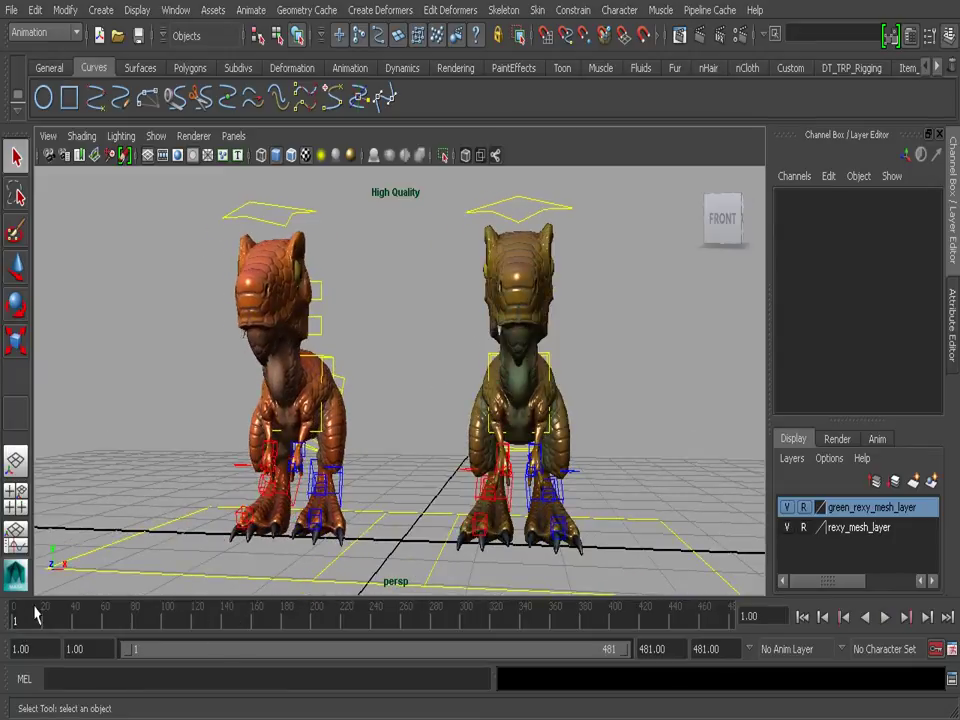
Select all of the red T-Rex's animation controls by name using the wildcard anim*01.
{"action": "left_click_drag", "start_coordinate": [311, 280], "coordinate": [283, 305], "text": "alt"}
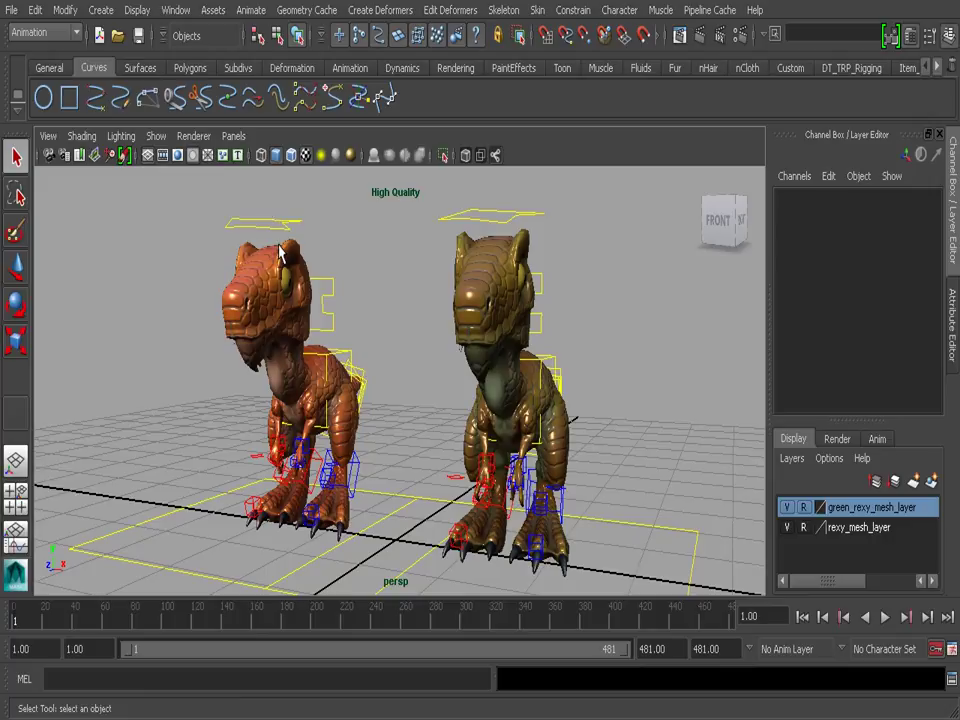
{"action": "left_click", "coordinate": [335, 305]}
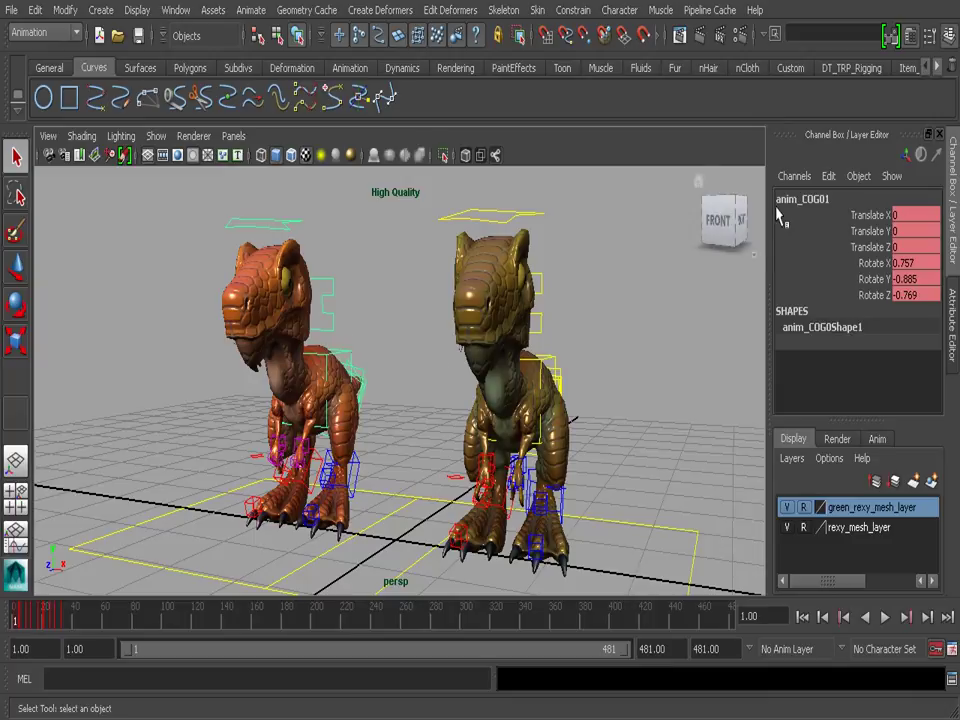
{"action": "left_click", "coordinate": [775, 34]}
{"action": "left_click", "coordinate": [795, 103]}
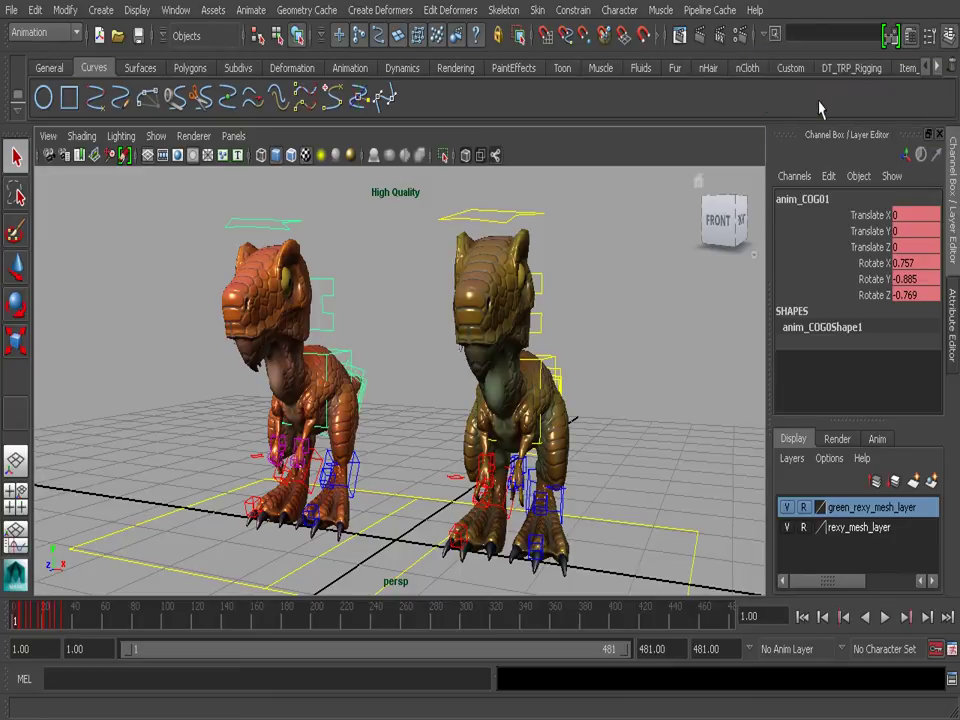
{"action": "left_click", "coordinate": [773, 38]}
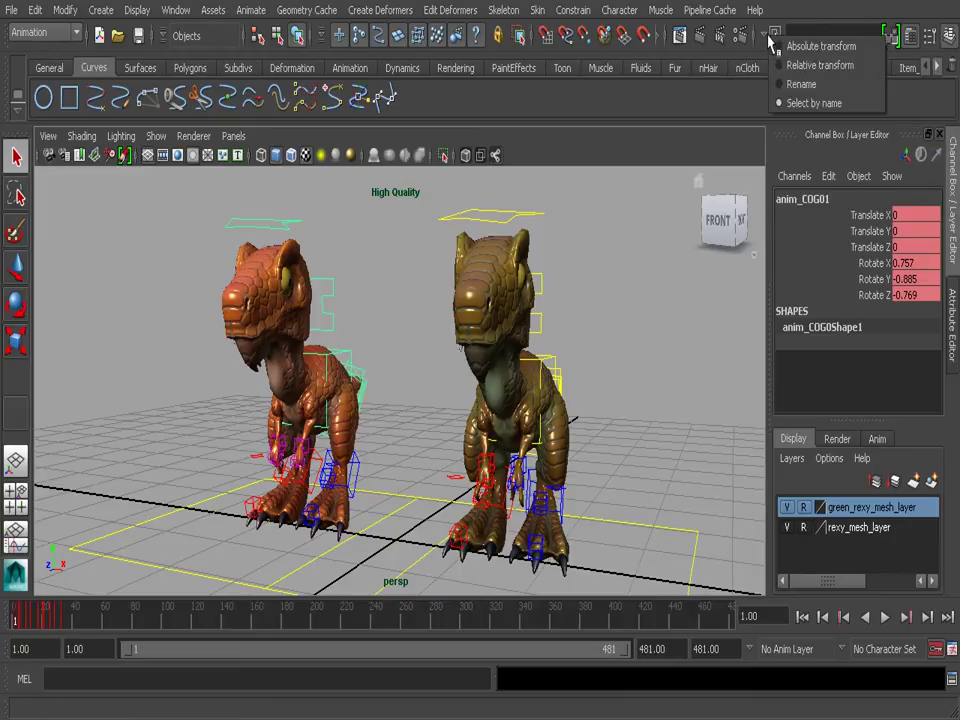
{"action": "left_click", "coordinate": [815, 104]}
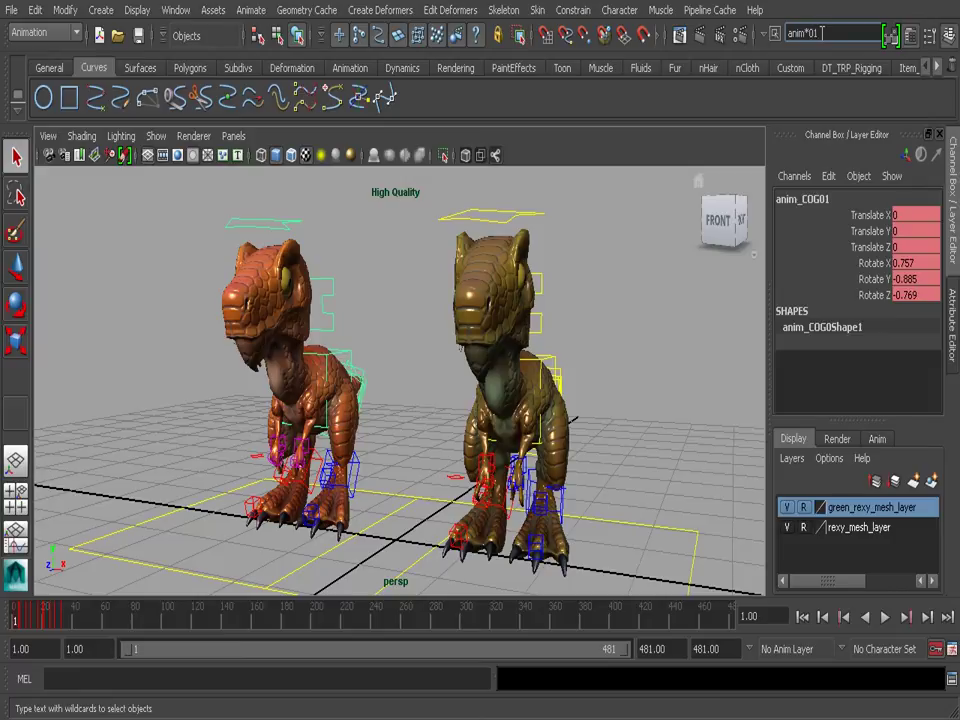
{"action": "key", "text": "Return"}
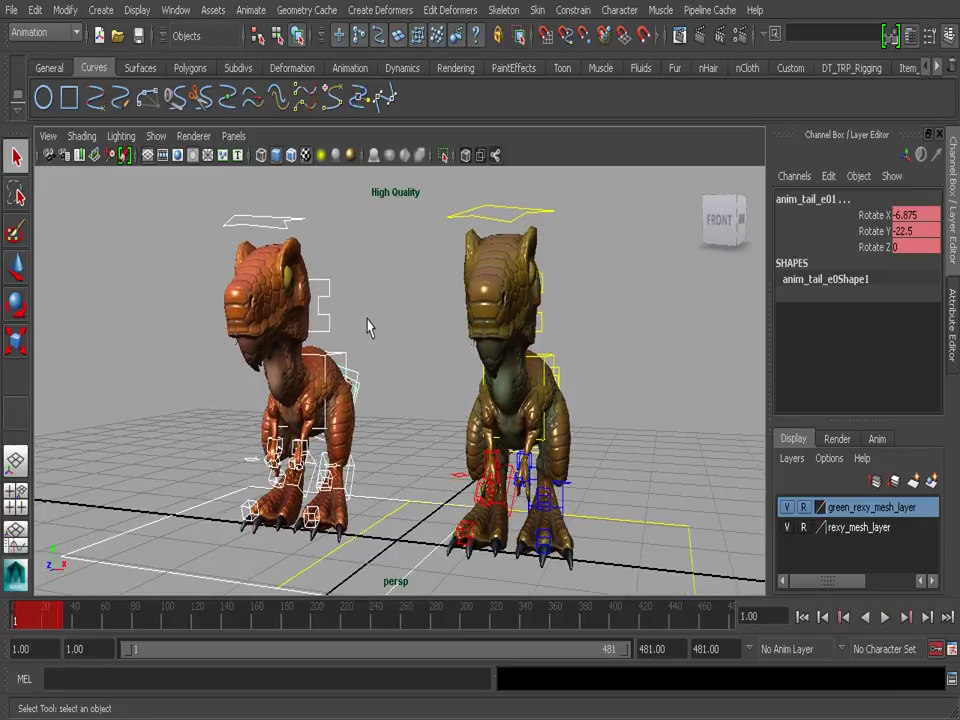
Create a character set named cs_rexy01 from the selected controls, resetting the options to defaults and including all keyable attributes.
{"action": "left_click", "coordinate": [620, 10]}
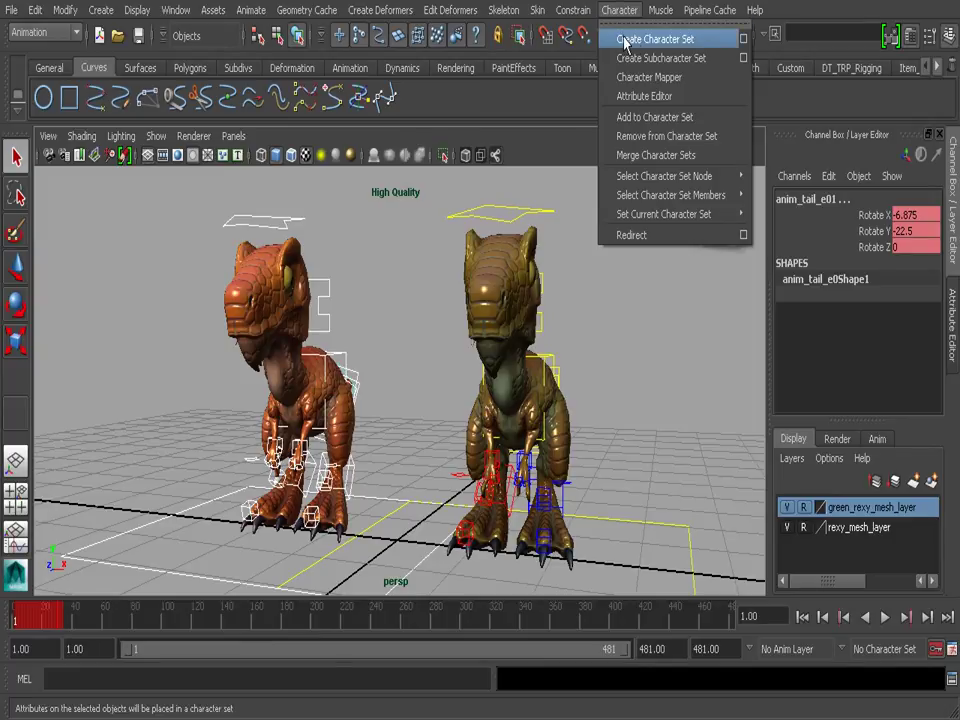
{"action": "left_click", "coordinate": [743, 40]}
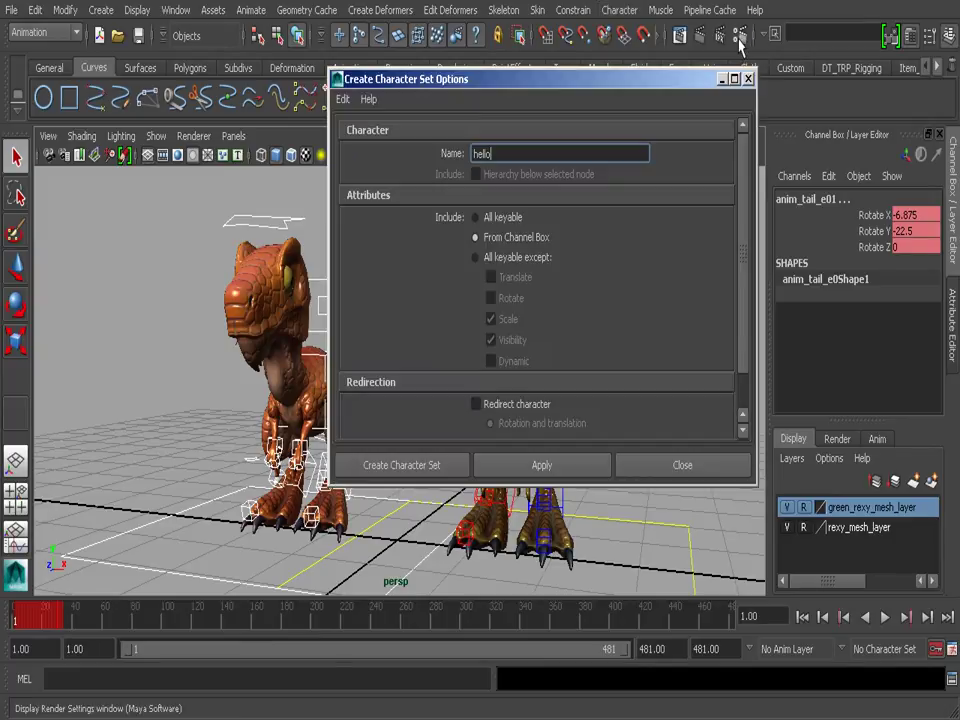
{"action": "left_click", "coordinate": [343, 101]}
{"action": "left_click", "coordinate": [366, 138]}
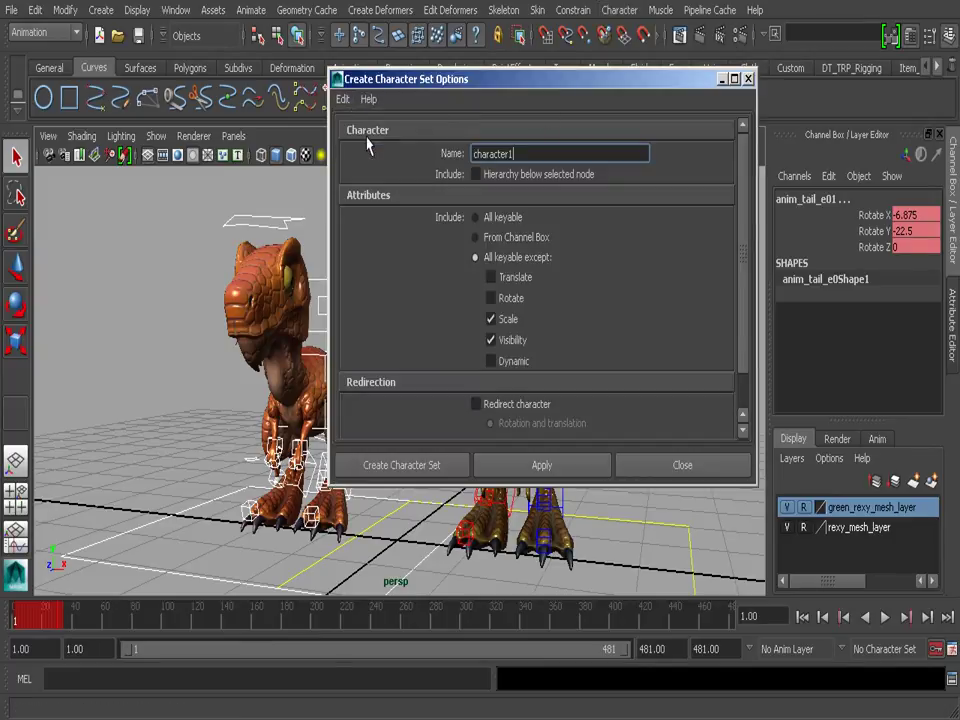
{"action": "double_click", "coordinate": [531, 153]}
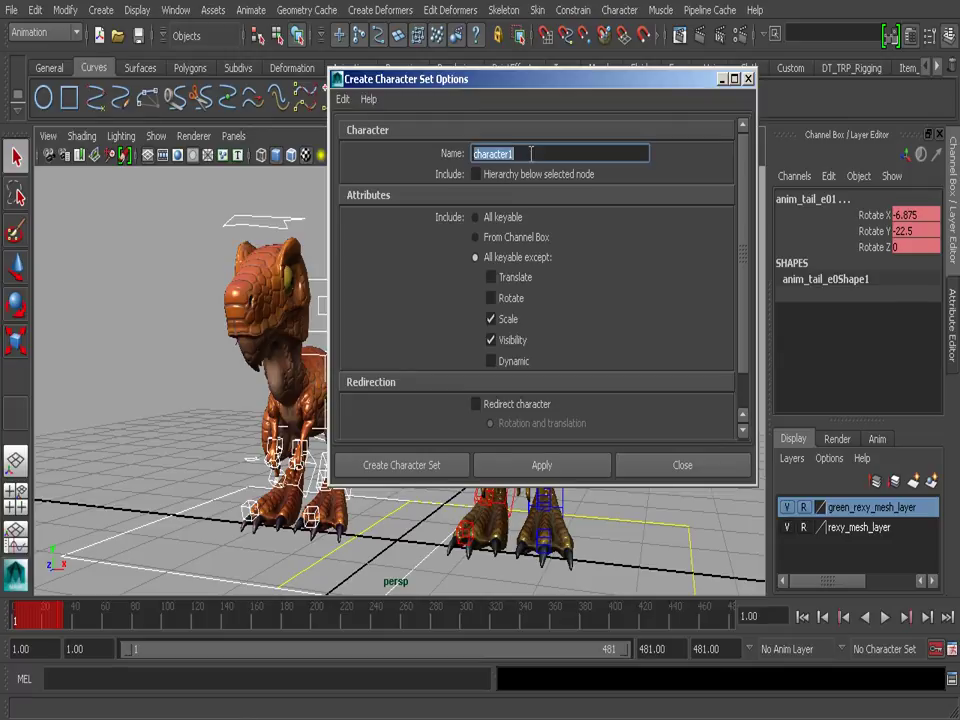
{"action": "type", "text": "cs_rexy01"}
{"action": "left_click", "coordinate": [506, 222]}
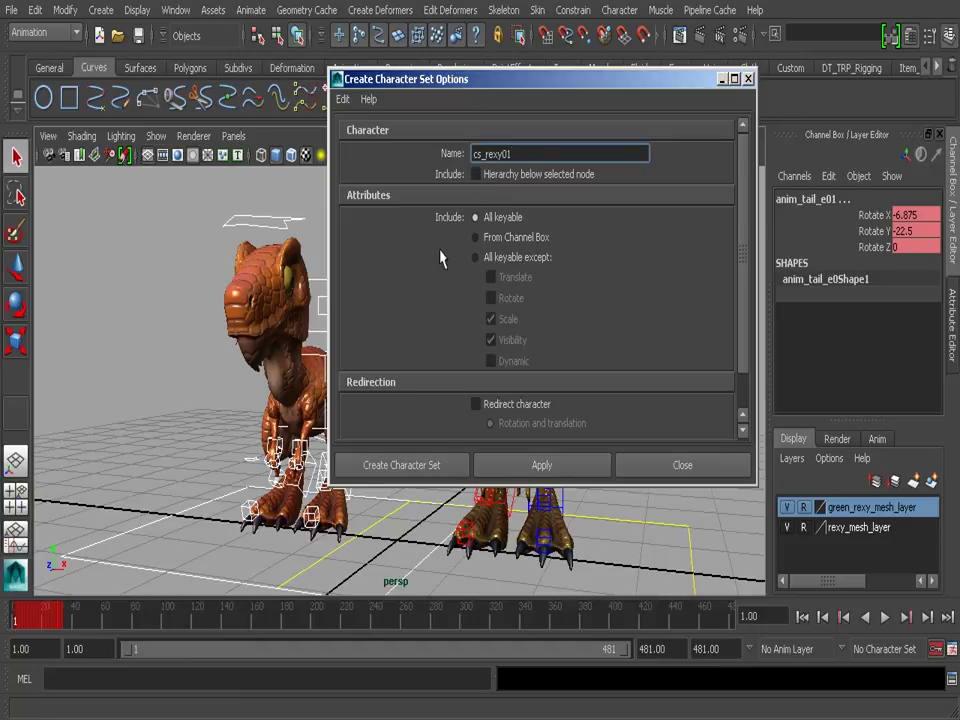
{"action": "left_click", "coordinate": [403, 471]}
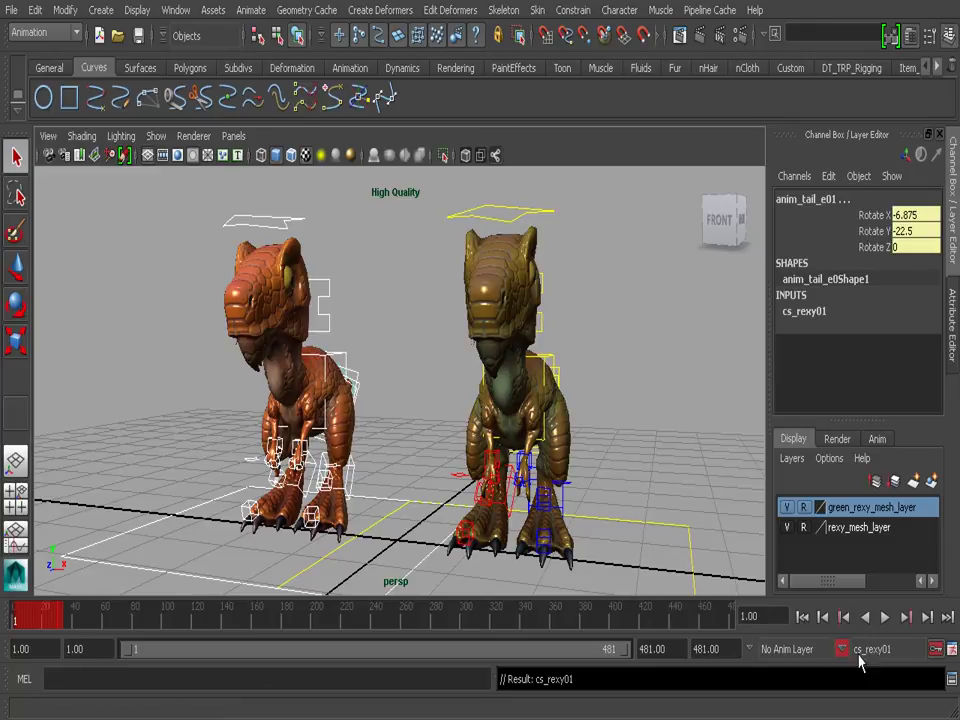
Set cs_rexy01 as the current character set.
{"action": "left_click", "coordinate": [843, 650]}
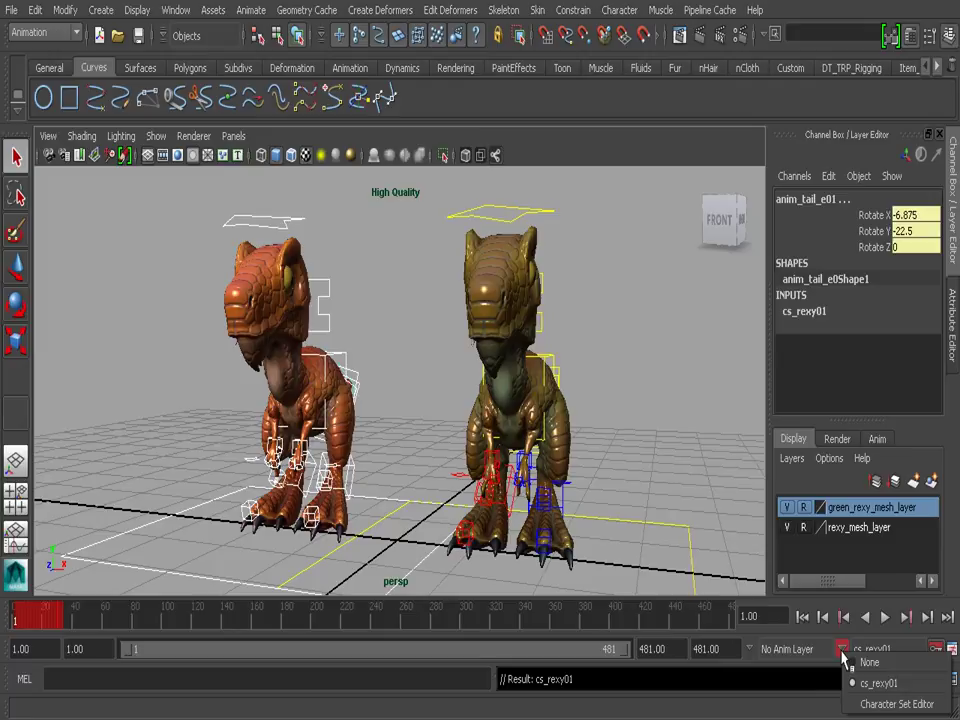
{"action": "left_click", "coordinate": [880, 686]}
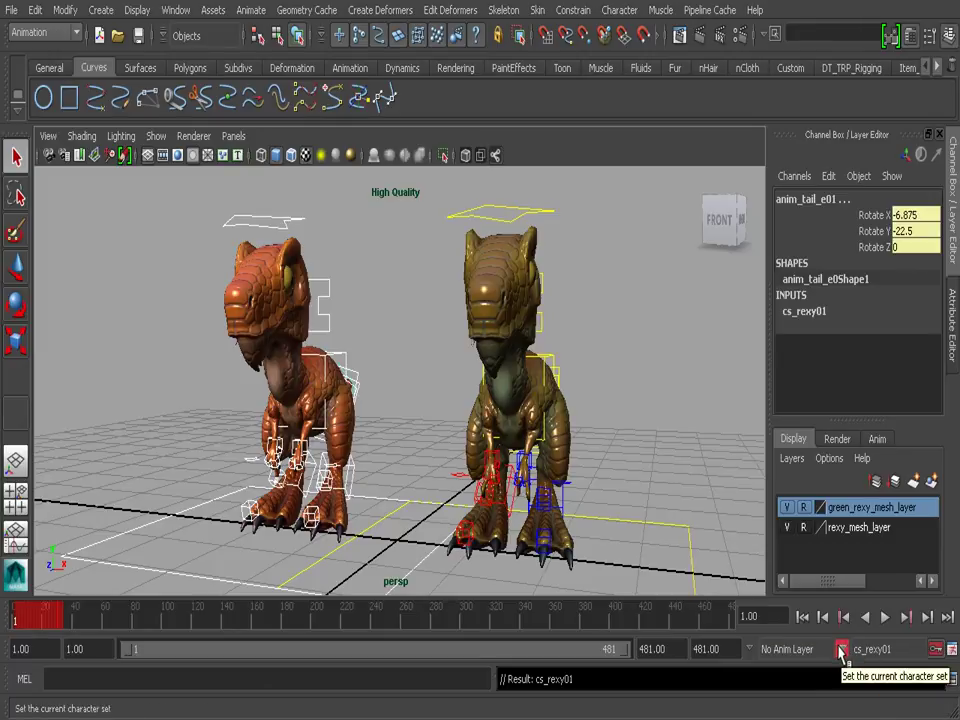
{"action": "left_click", "coordinate": [619, 11]}
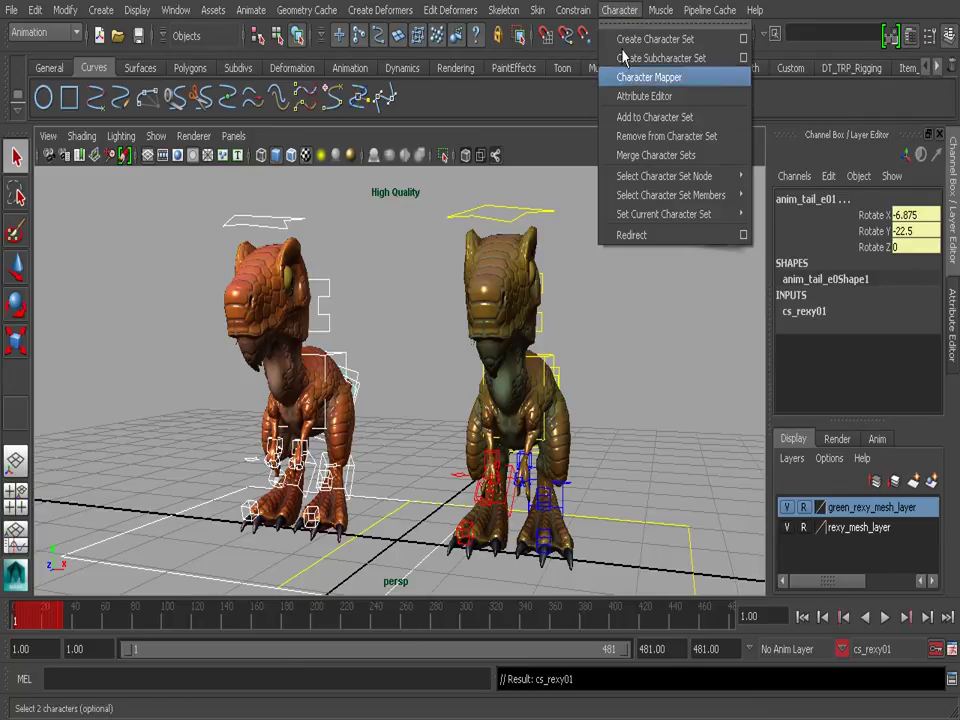
{"action": "mouse_move", "coordinate": [650, 216]}
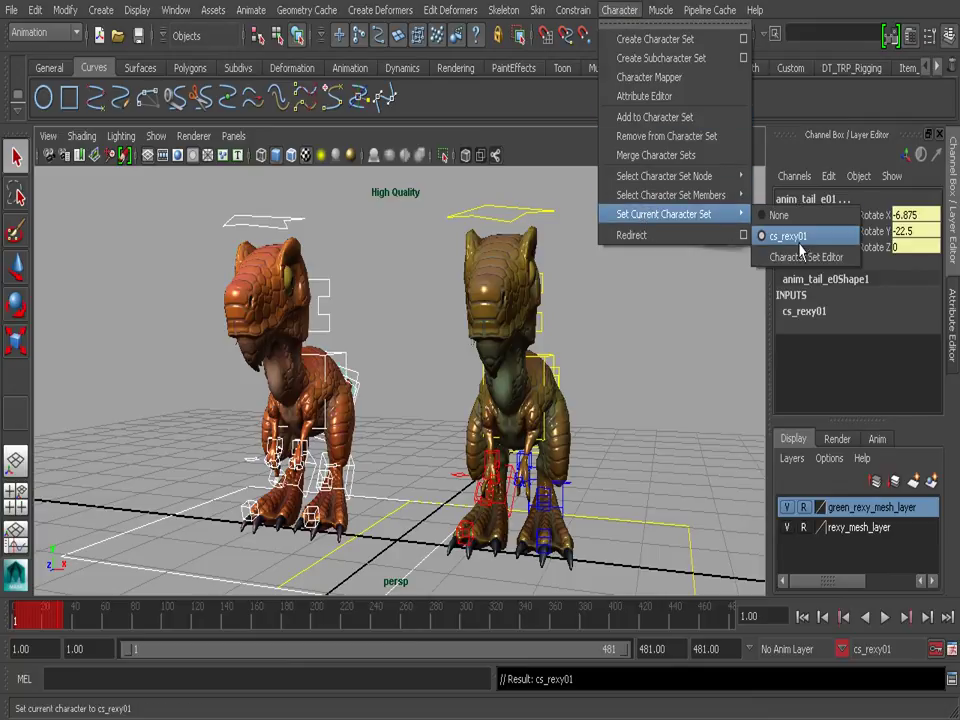
{"action": "left_click", "coordinate": [781, 238]}
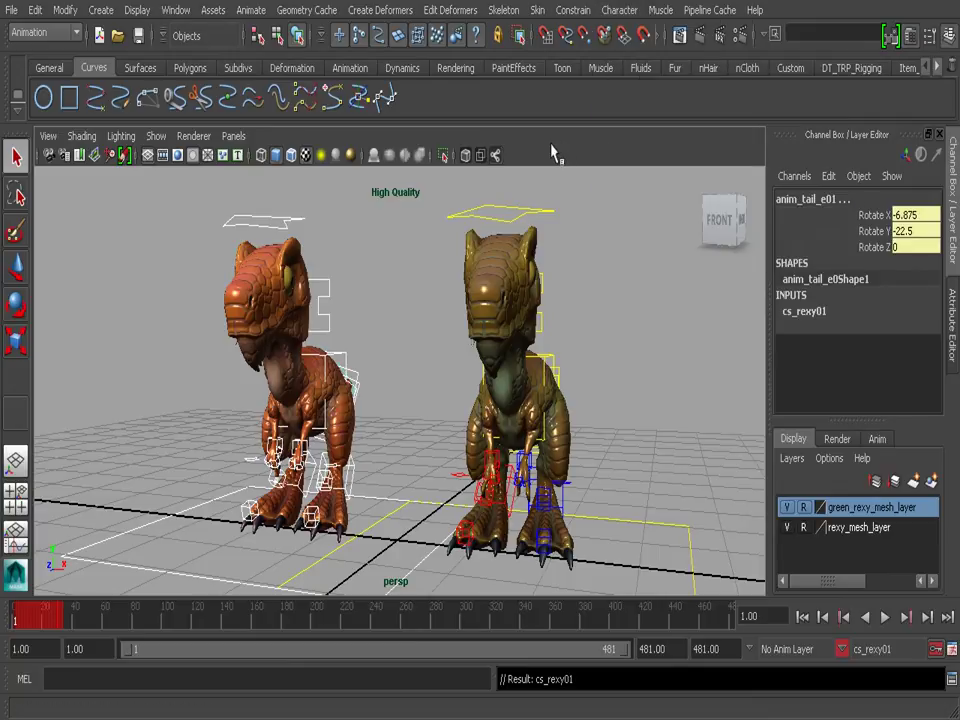
Examine the attributes stored in the cs_rexy01 character set in the Outliner, close it, and clear the selection.
{"action": "left_click", "coordinate": [176, 11]}
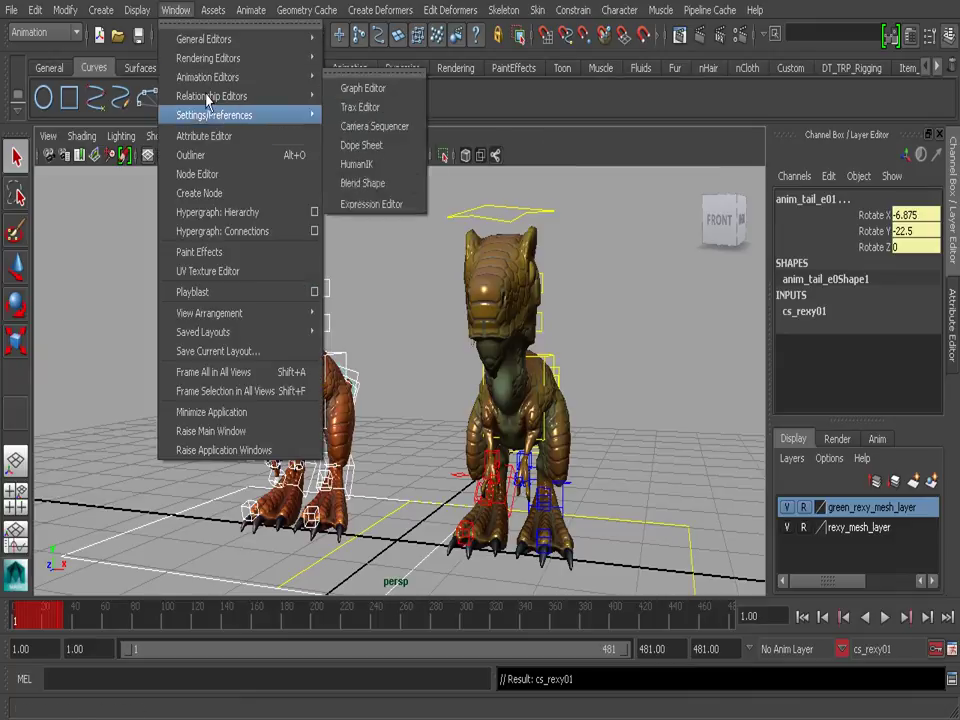
{"action": "left_click", "coordinate": [220, 157]}
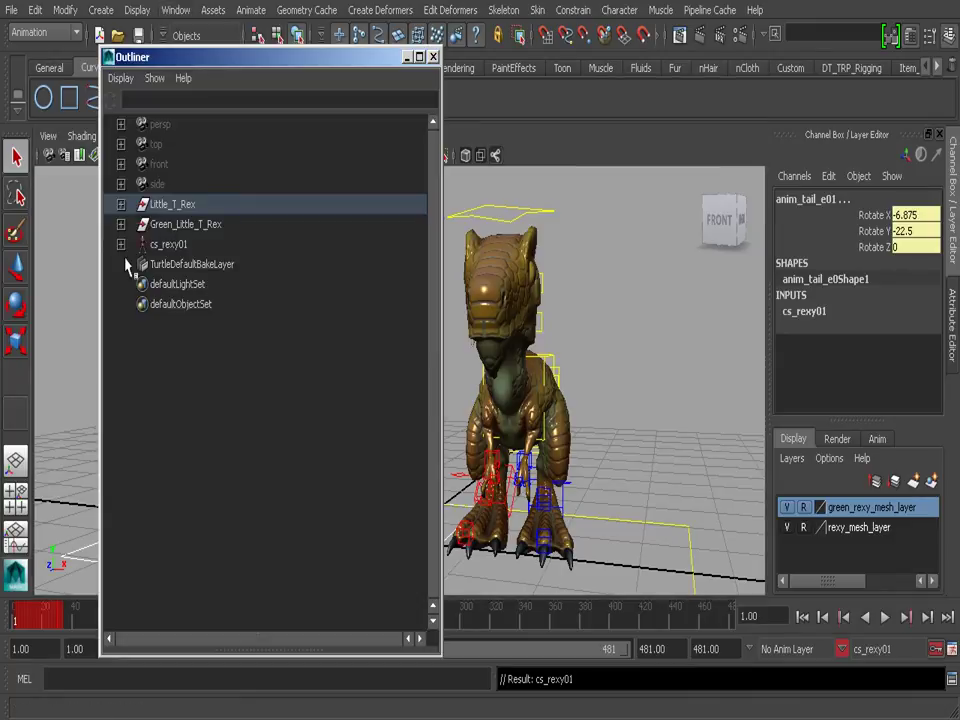
{"action": "left_click", "coordinate": [178, 247]}
{"action": "left_click", "coordinate": [121, 245]}
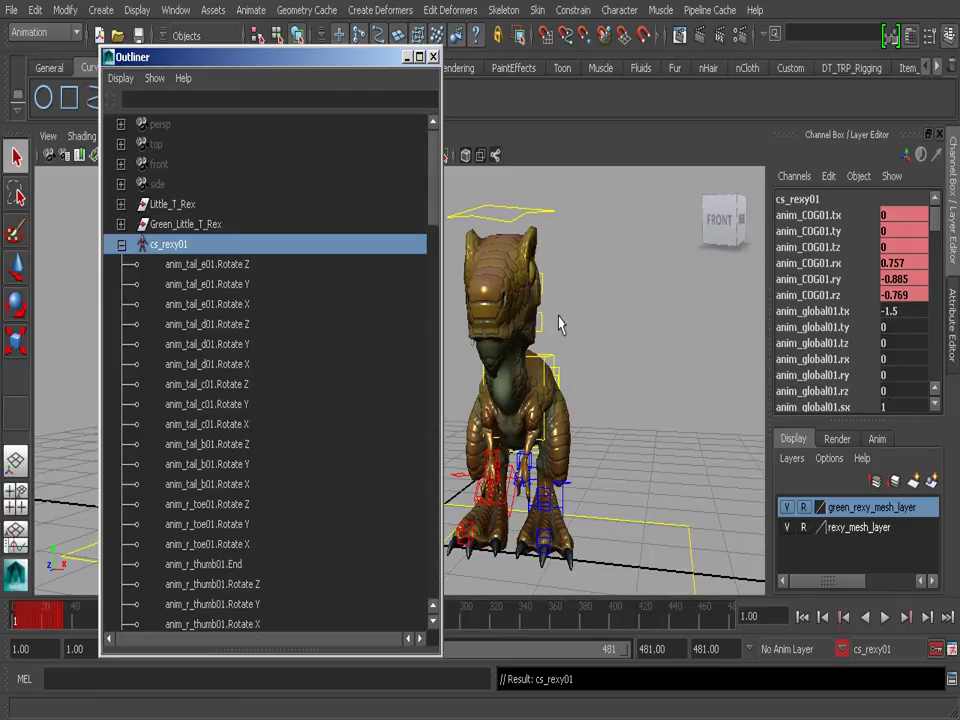
{"action": "mouse_move", "coordinate": [352, 62]}
{"action": "left_mouse_down"}
{"action": "mouse_move", "coordinate": [281, 56]}
{"action": "mouse_move", "coordinate": [340, 60]}
{"action": "left_mouse_up"}
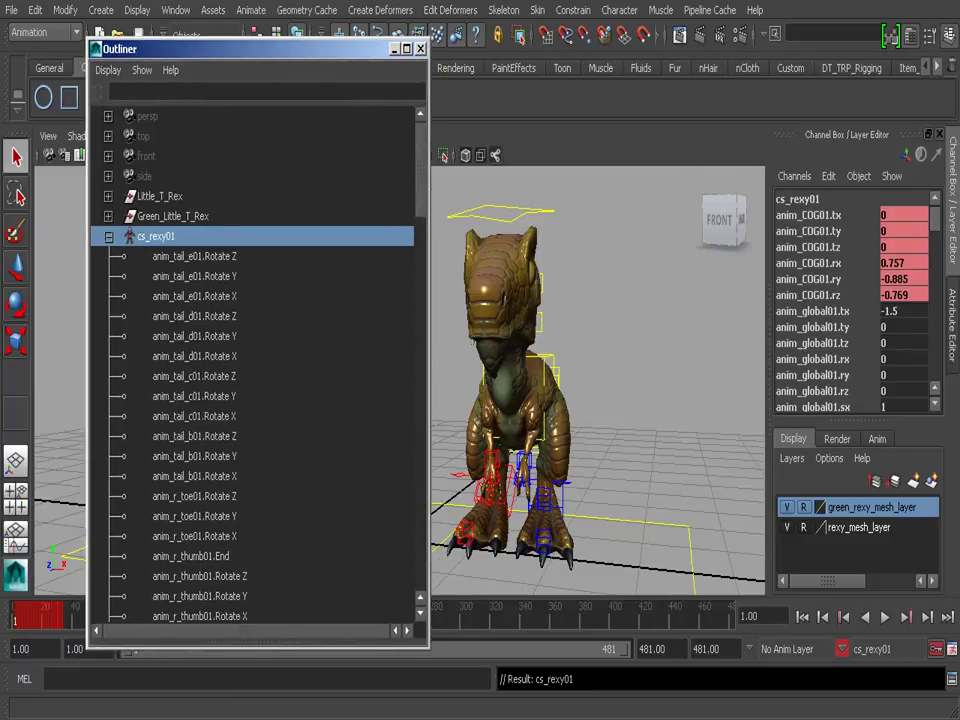
{"action": "mouse_move", "coordinate": [934, 215]}
{"action": "left_mouse_down"}
{"action": "mouse_move", "coordinate": [936, 390]}
{"action": "mouse_move", "coordinate": [941, 200]}
{"action": "left_mouse_up"}
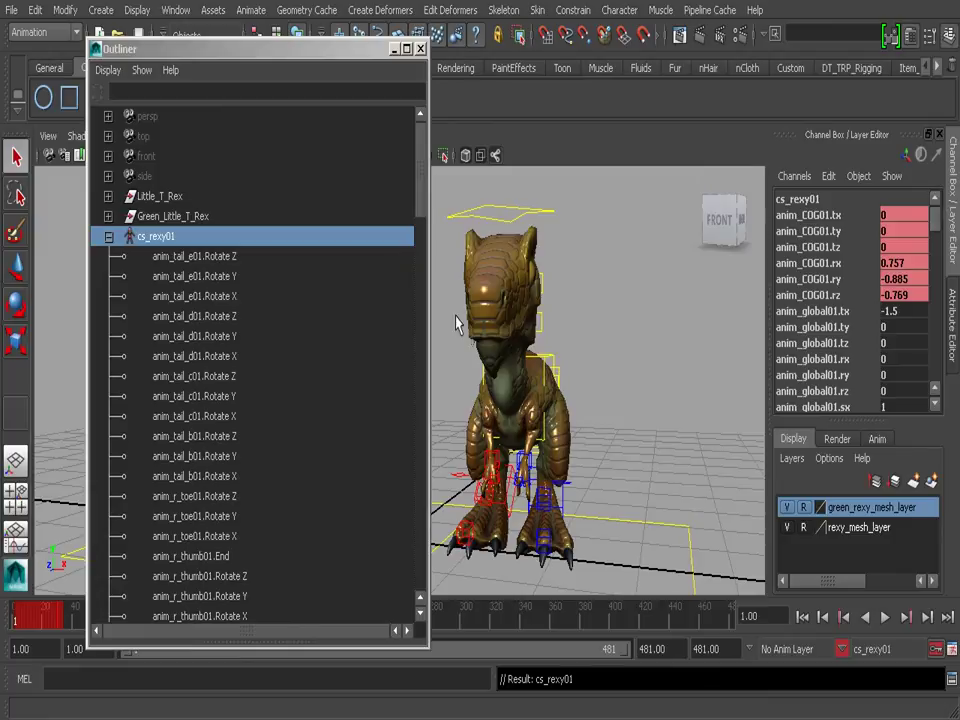
{"action": "left_click", "coordinate": [421, 48]}
{"action": "left_click", "coordinate": [385, 262]}
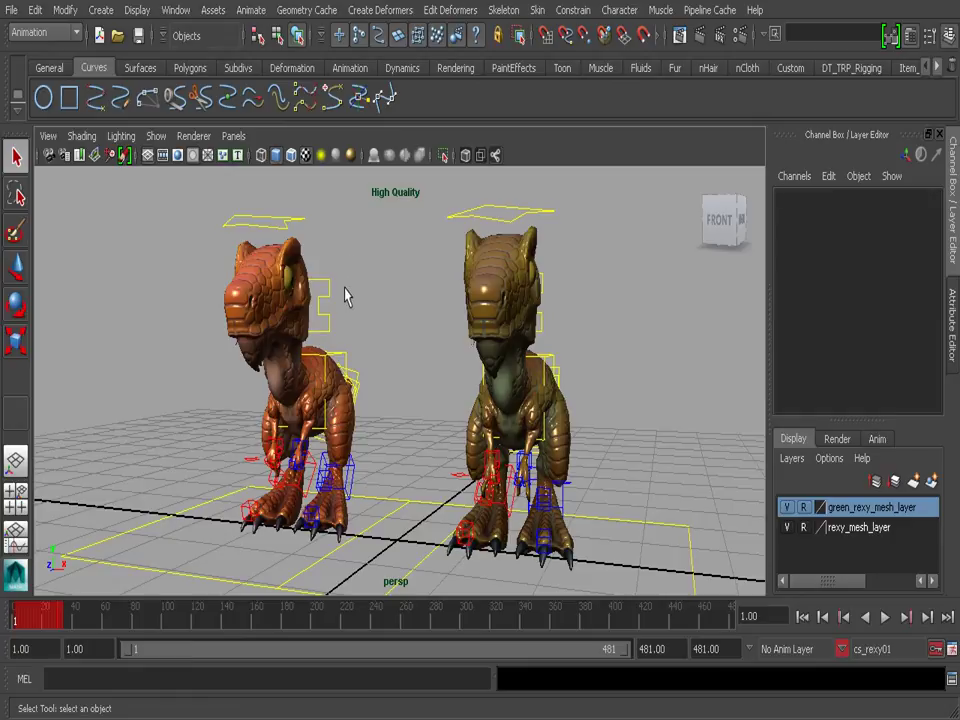
Create a subcharacter set named scs_upperBody from the red T-Rex's anim_COG01 control, resetting the options and including all keyable attributes.
{"action": "left_click_drag", "start_coordinate": [362, 315], "coordinate": [338, 308], "text": "alt"}
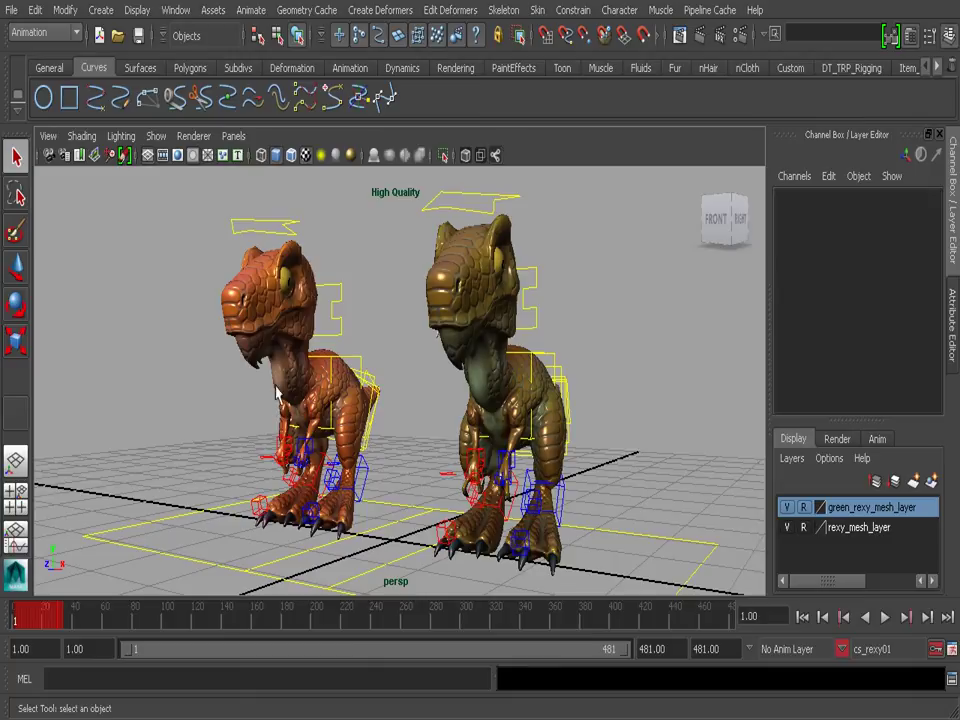
{"action": "left_click_drag", "start_coordinate": [250, 407], "coordinate": [223, 274], "text": "alt"}
{"action": "left_click_drag", "start_coordinate": [244, 328], "coordinate": [340, 366], "text": "alt"}
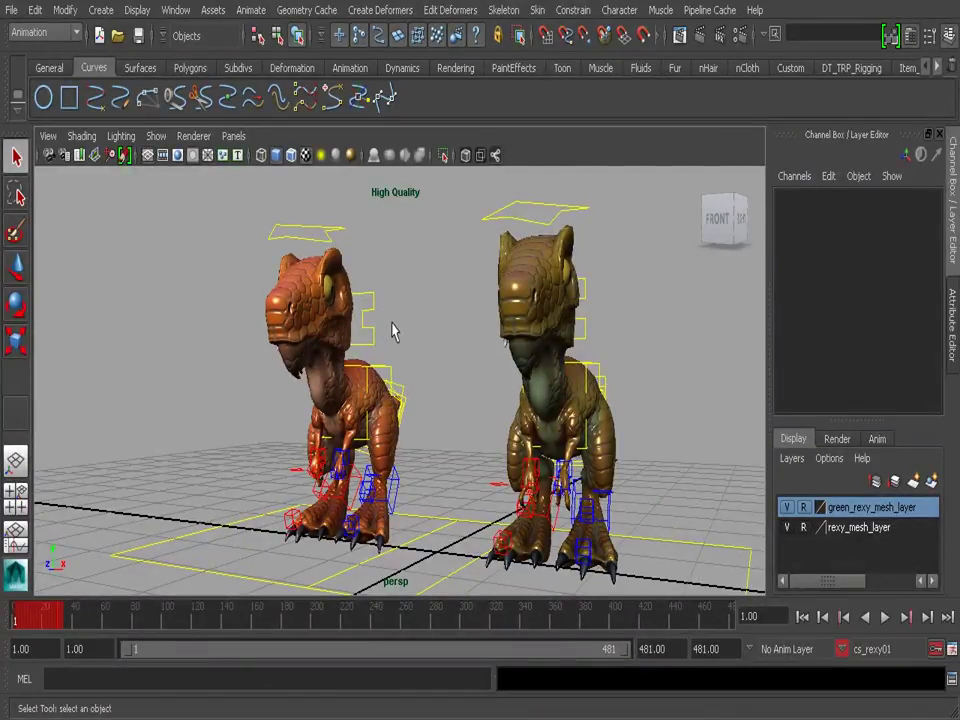
{"action": "left_click_drag", "start_coordinate": [386, 287], "coordinate": [350, 262]}
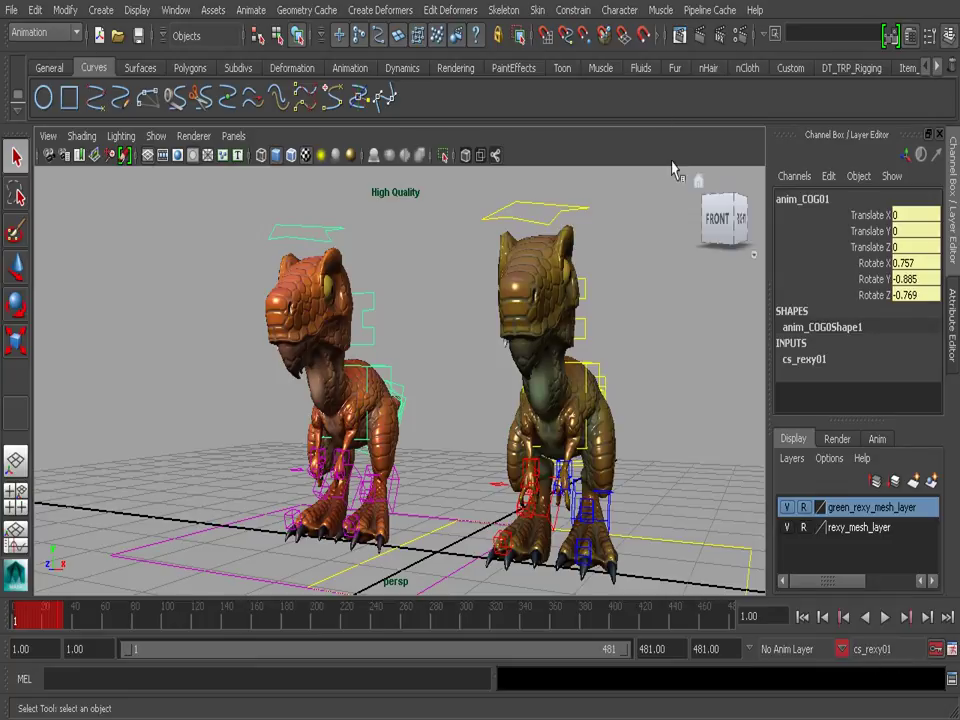
{"action": "left_click", "coordinate": [624, 11]}
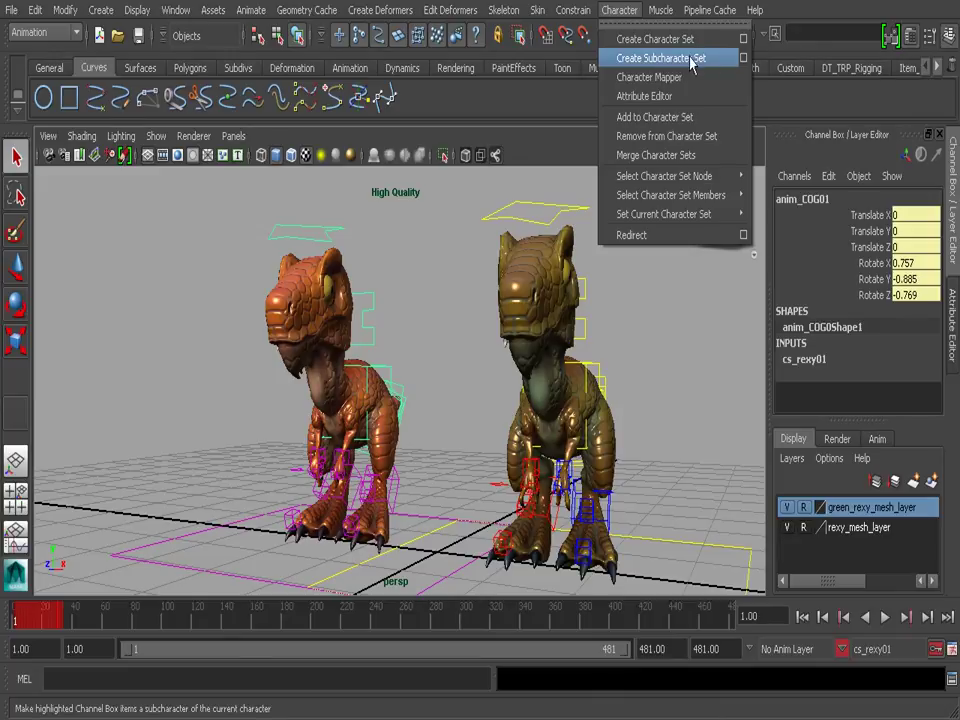
{"action": "left_click", "coordinate": [743, 58]}
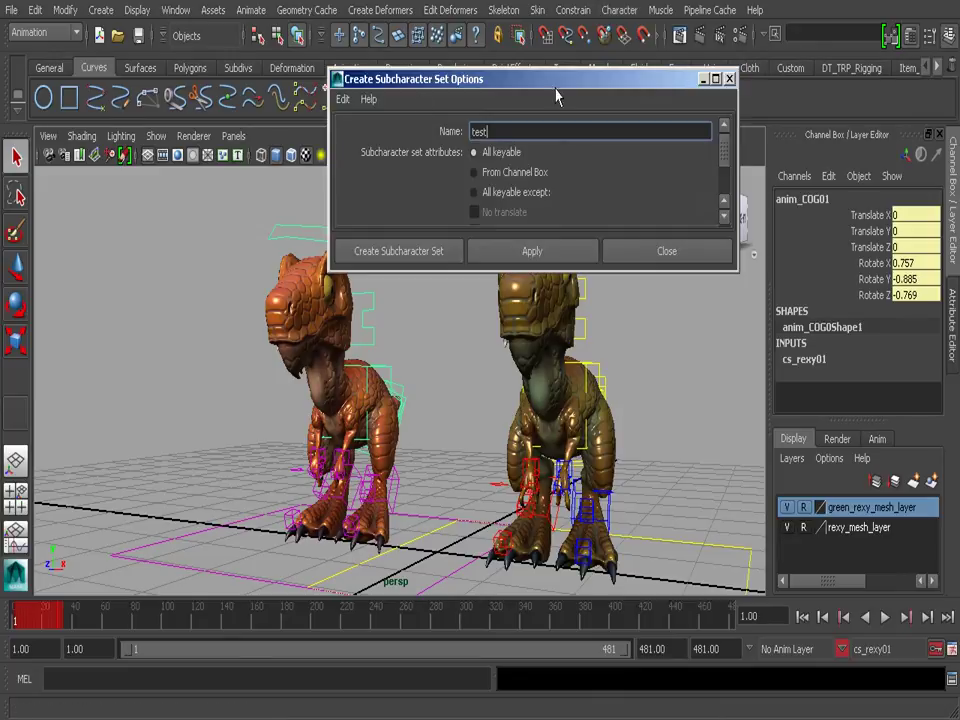
{"action": "left_click", "coordinate": [343, 100]}
{"action": "left_click", "coordinate": [355, 136]}
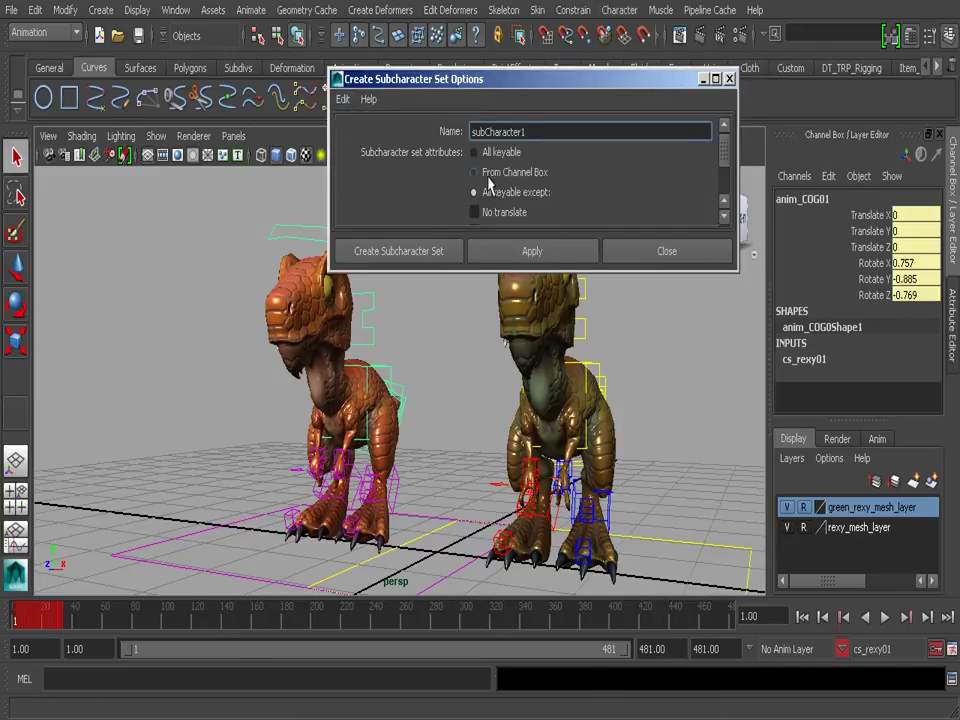
{"action": "left_click", "coordinate": [505, 153]}
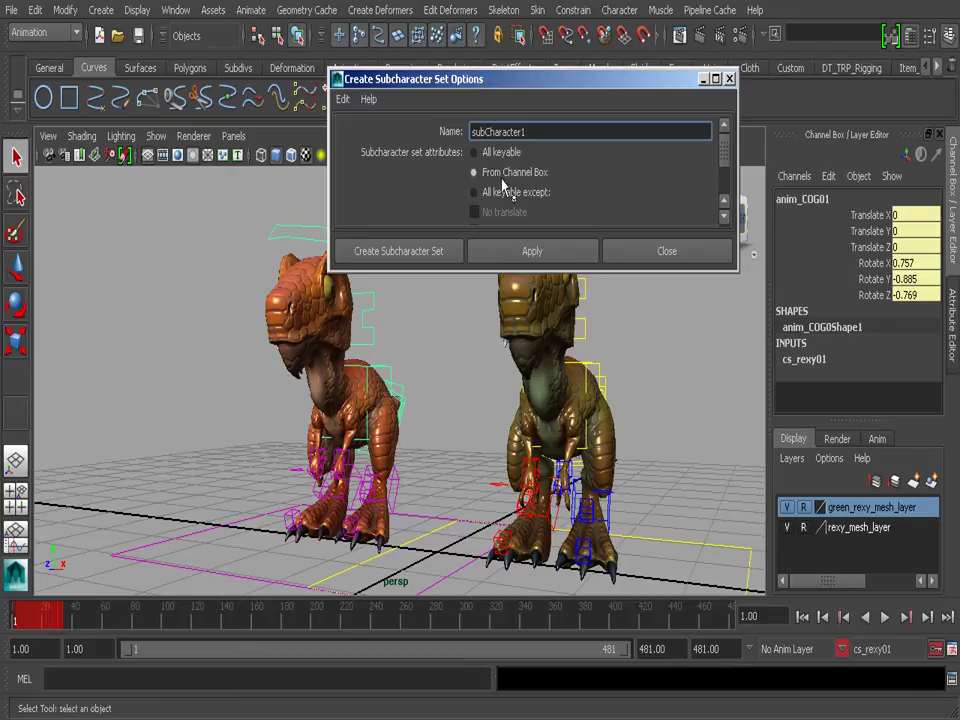
{"action": "left_click_drag", "start_coordinate": [553, 133], "coordinate": [460, 137]}
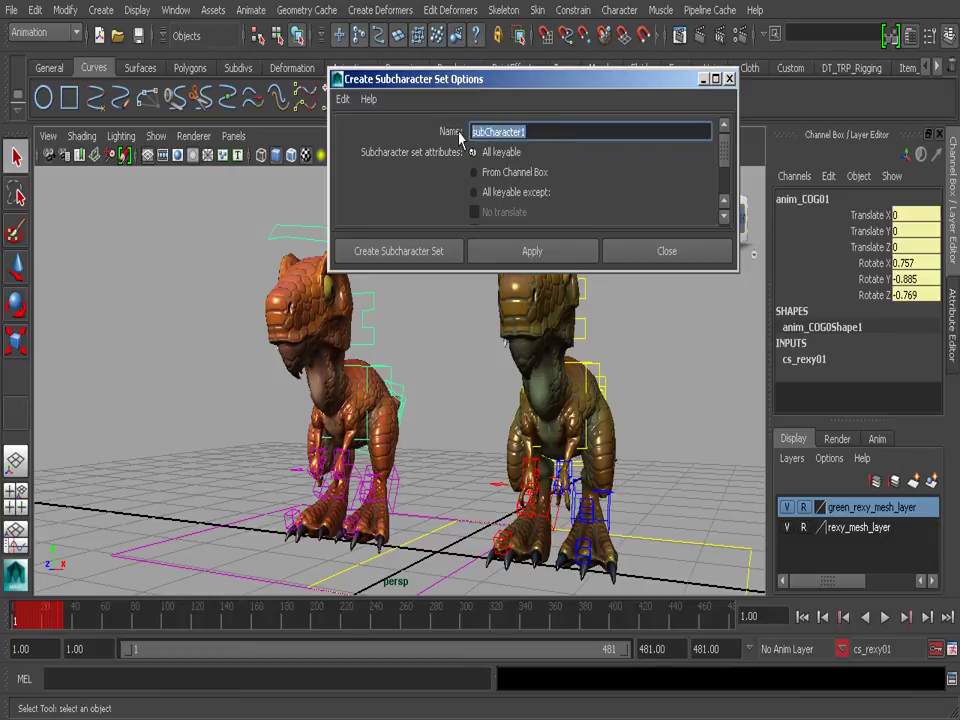
{"action": "type", "text": "scs_upperBody"}
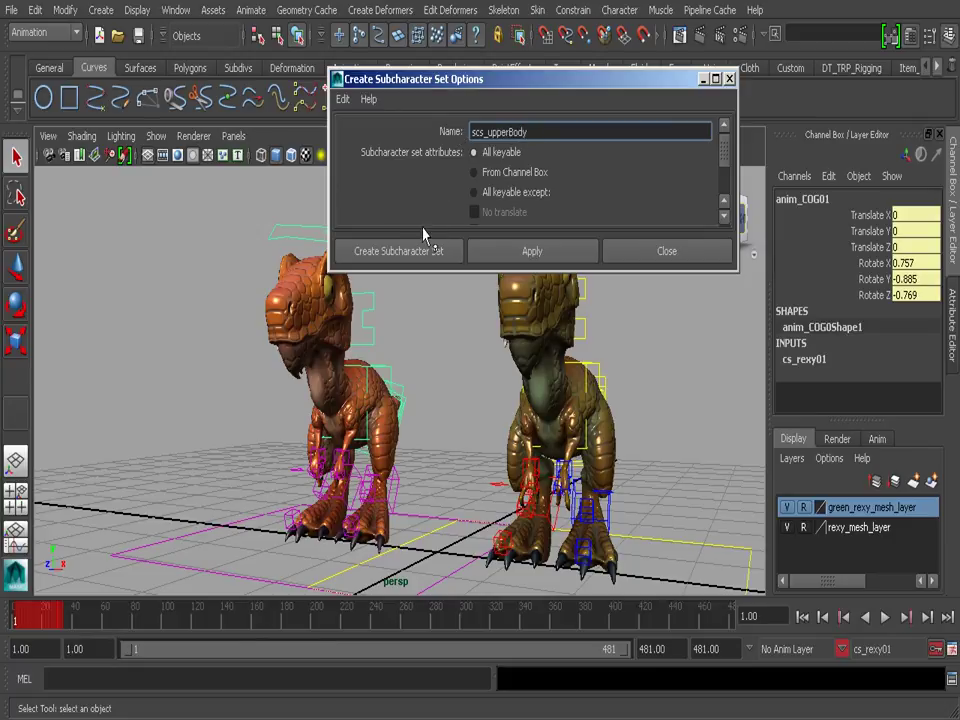
{"action": "left_click", "coordinate": [405, 255]}
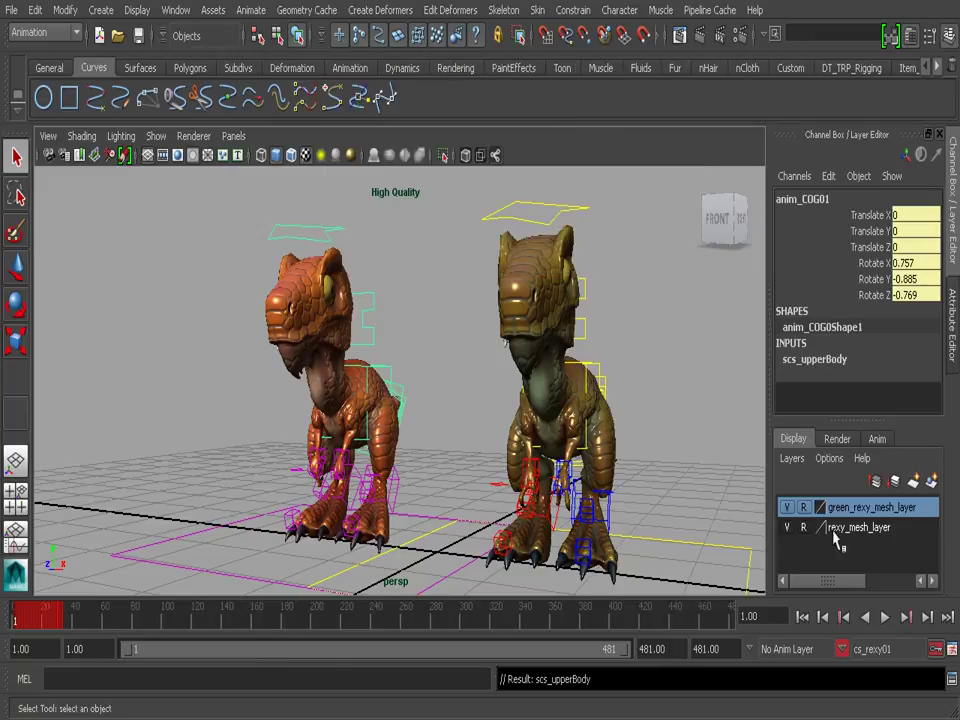
Set the scs_upperBody subcharacter set under cs_rexy01 as the current character set.
{"action": "left_click", "coordinate": [842, 649]}
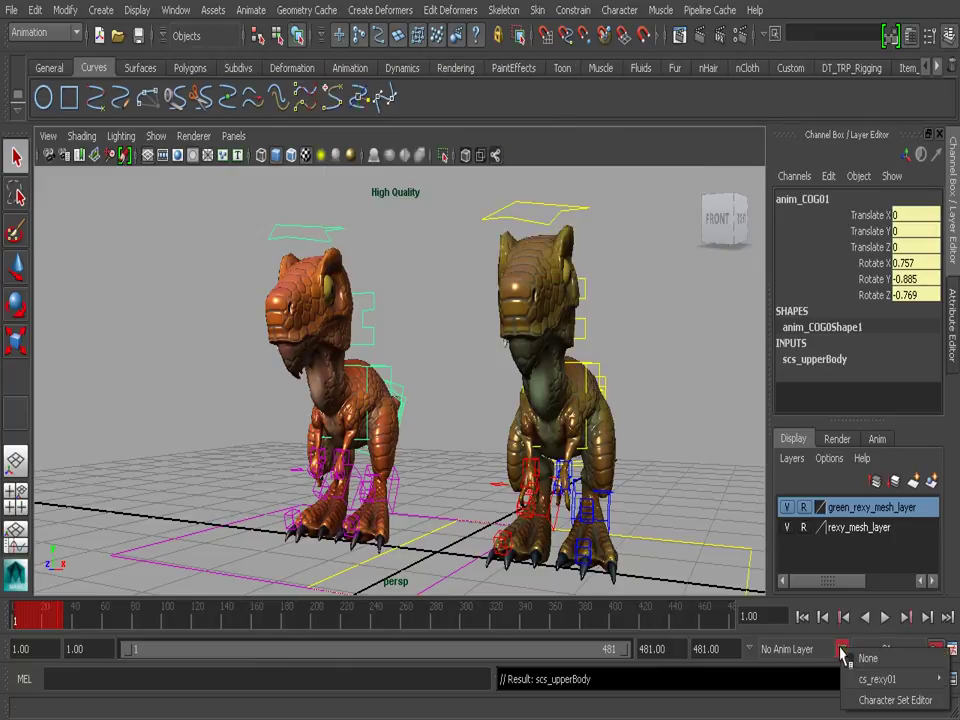
{"action": "mouse_move", "coordinate": [869, 681]}
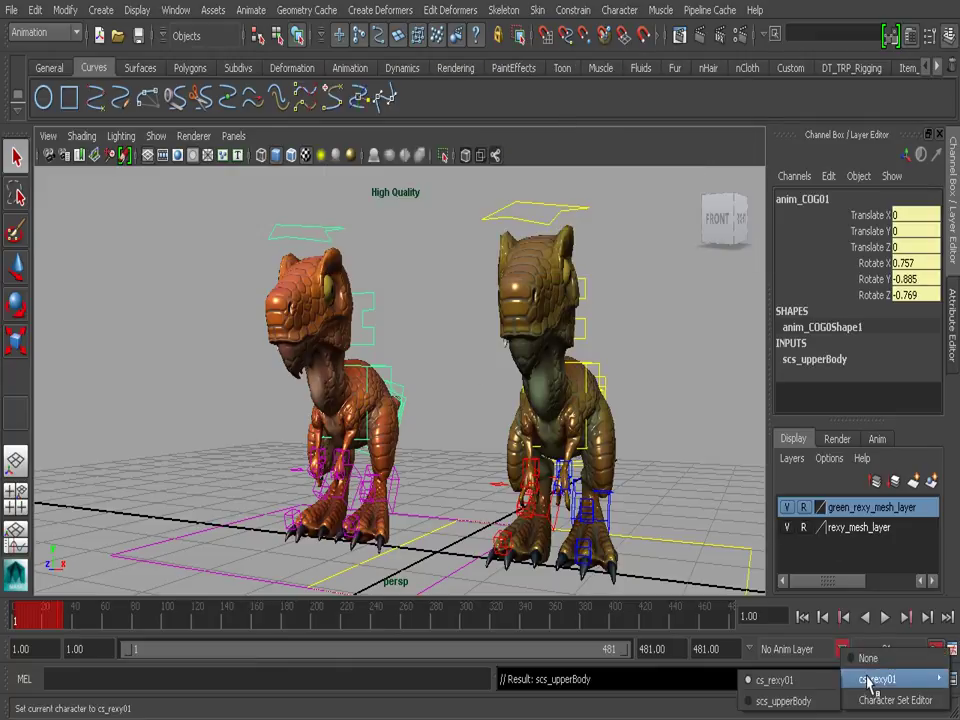
{"action": "left_click", "coordinate": [784, 701]}
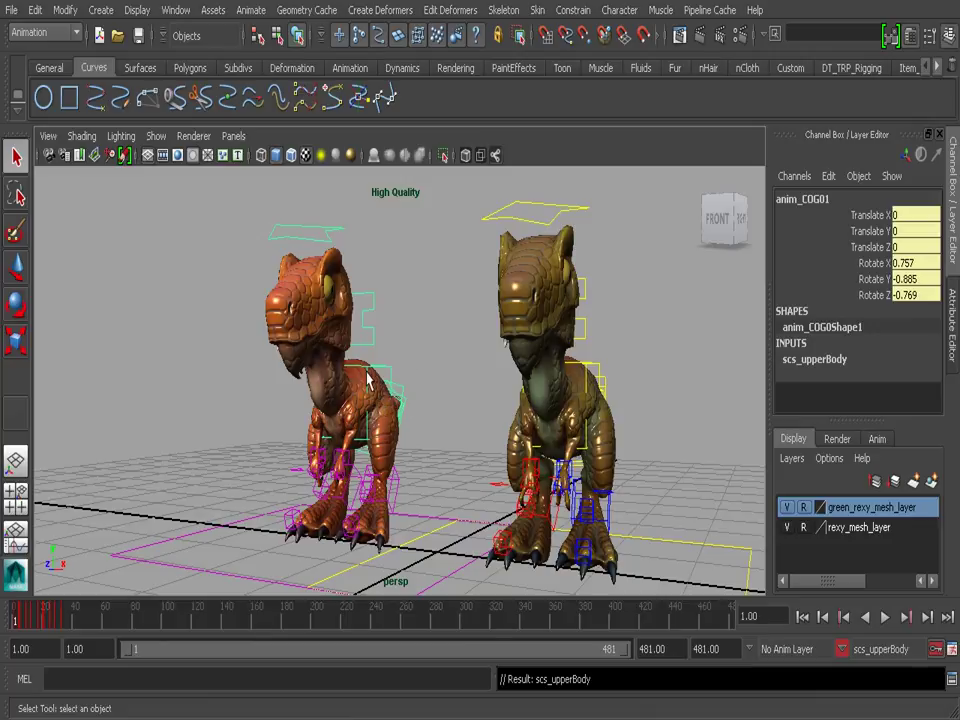
{"action": "left_click", "coordinate": [620, 11]}
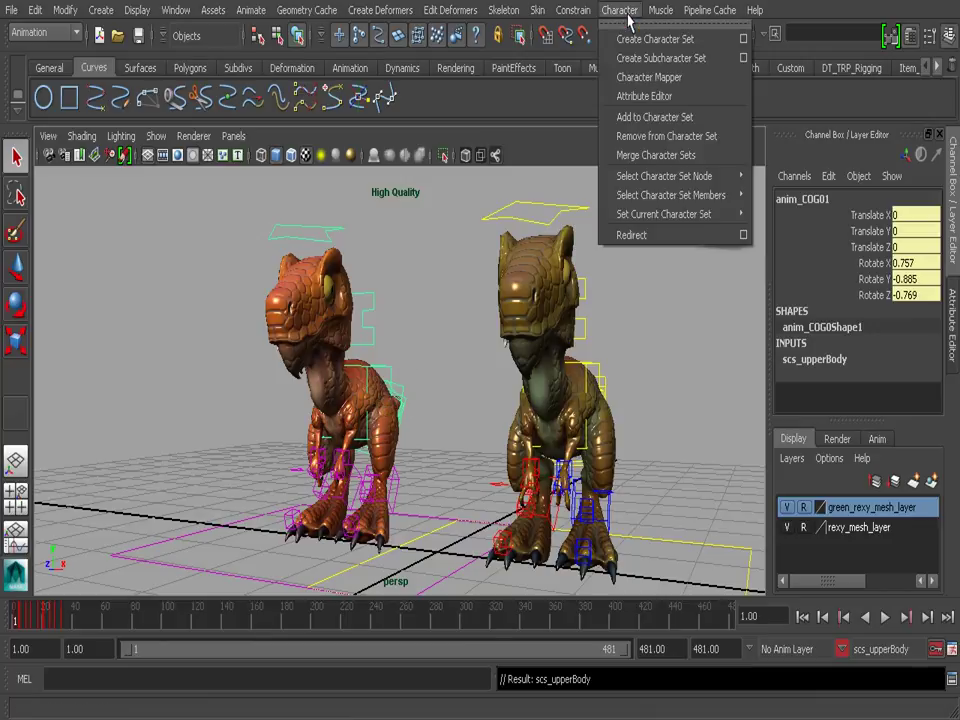
{"action": "mouse_move", "coordinate": [655, 218]}
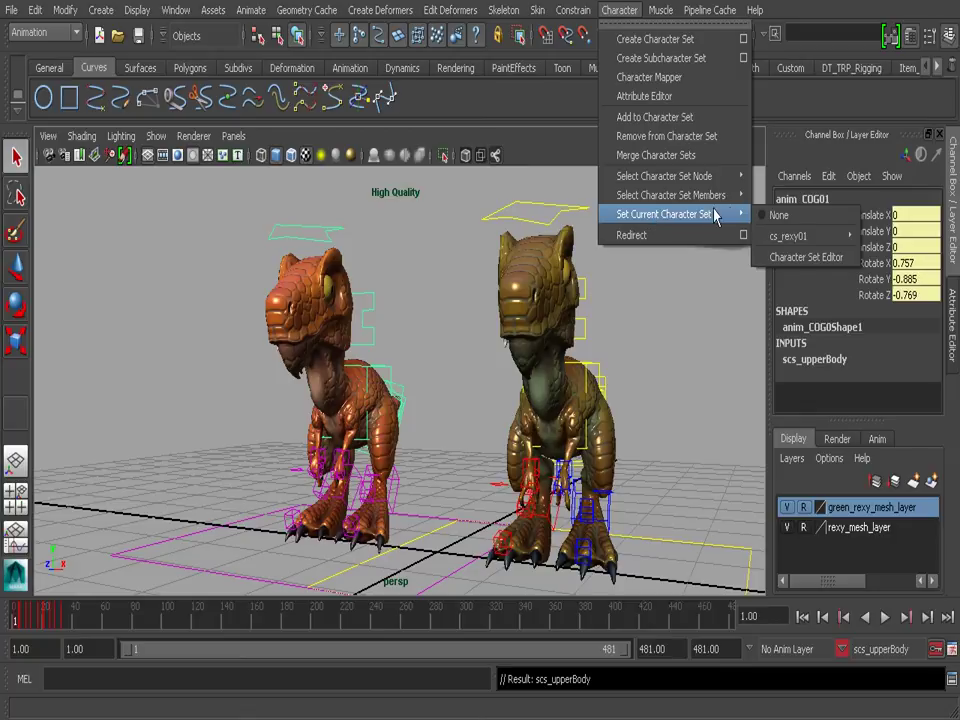
{"action": "mouse_move", "coordinate": [826, 237]}
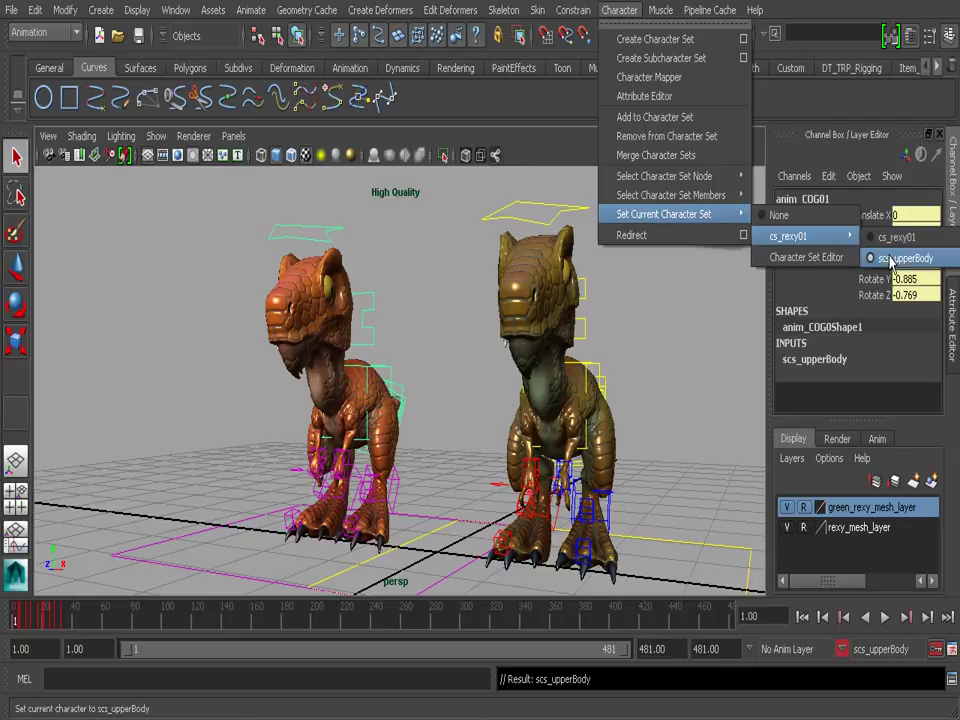
{"action": "left_click", "coordinate": [546, 150]}
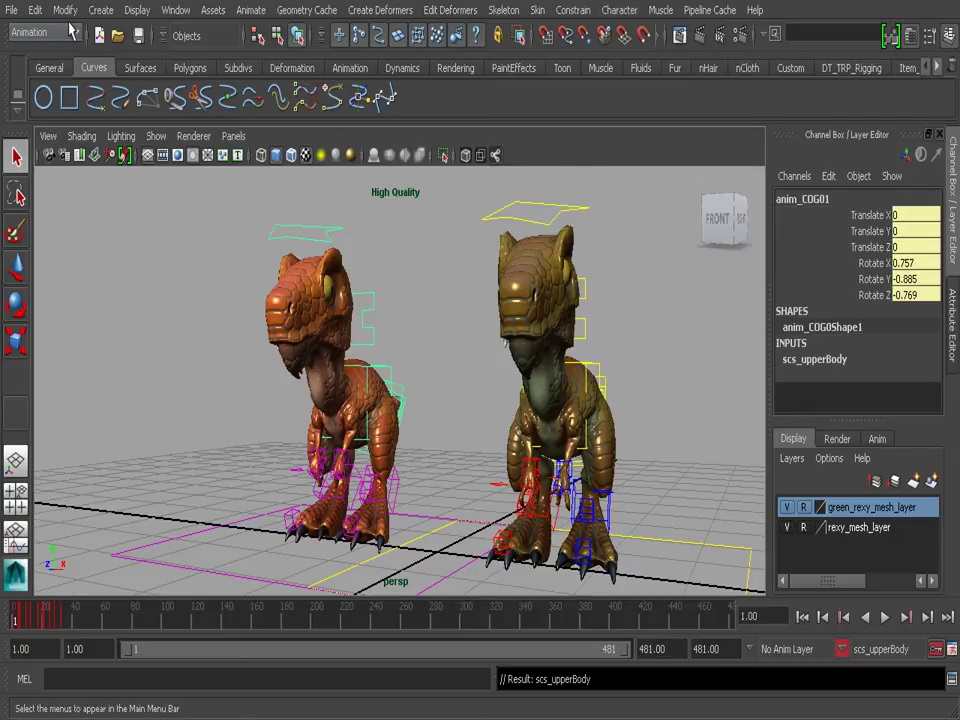
Examine the attributes stored in scs_upperBody under the cs_rexy01 character set in the Outliner.
{"action": "left_click", "coordinate": [178, 11]}
{"action": "left_click", "coordinate": [200, 155]}
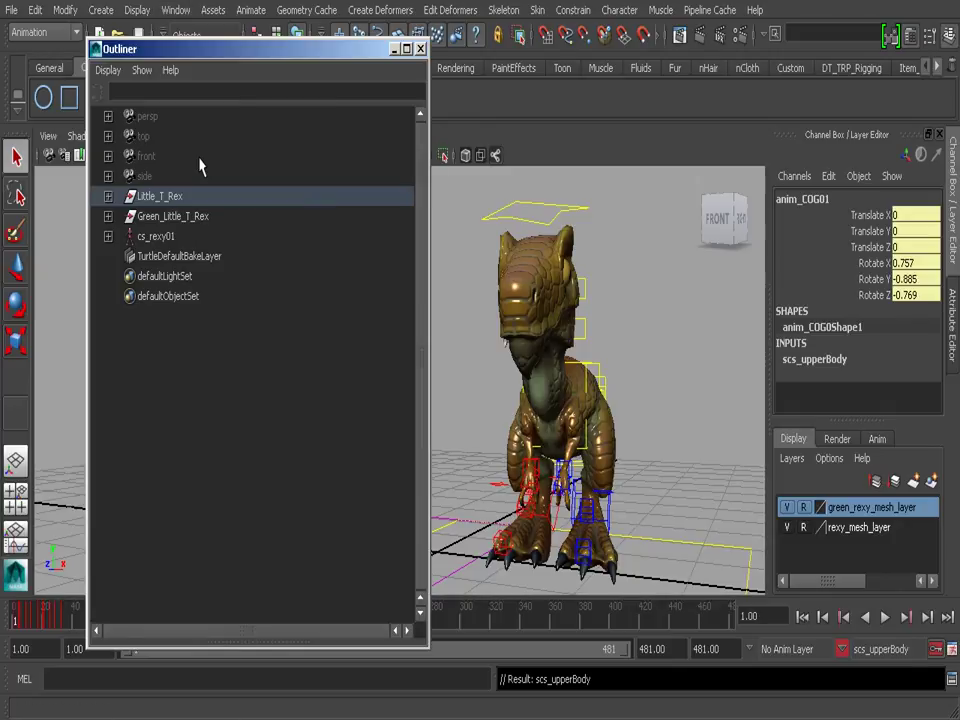
{"action": "left_click", "coordinate": [108, 236]}
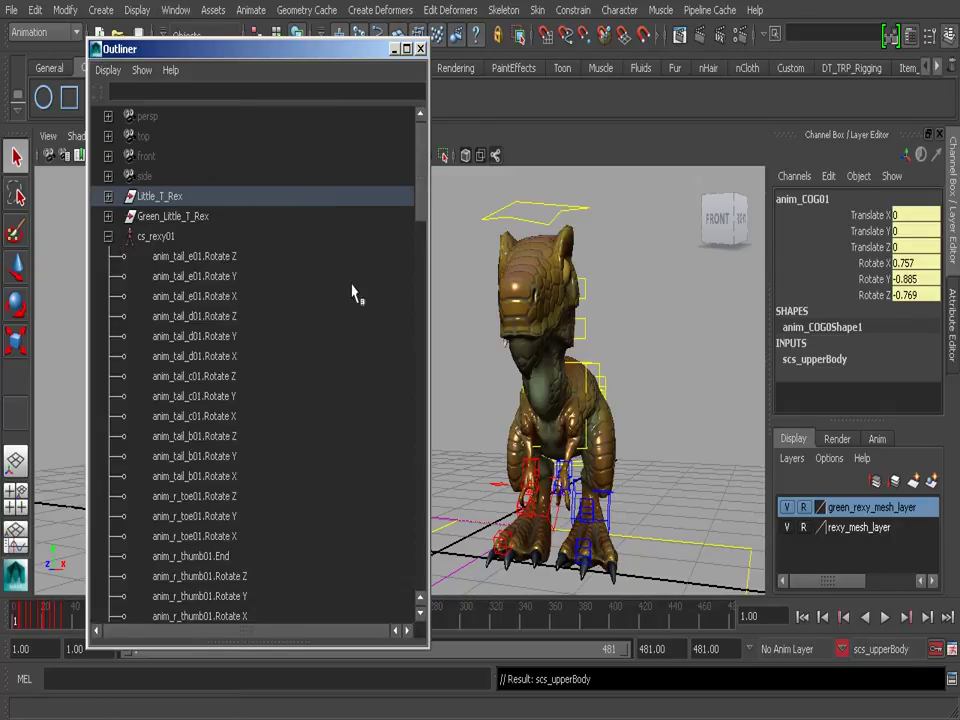
{"action": "left_click_drag", "start_coordinate": [420, 204], "coordinate": [393, 572]}
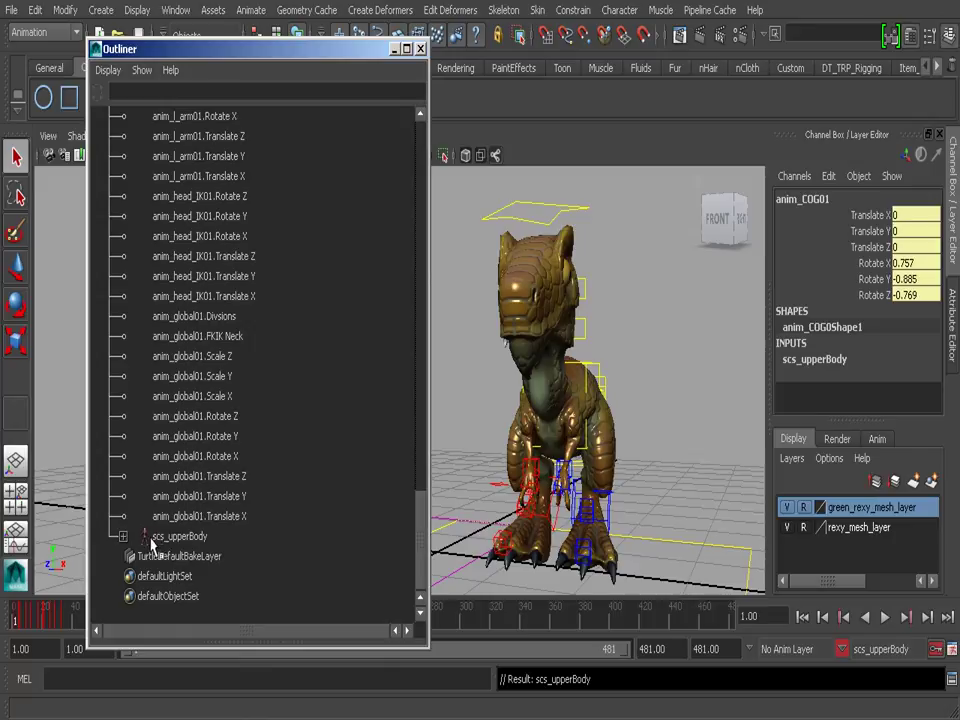
{"action": "left_click", "coordinate": [122, 537]}
{"action": "scroll", "coordinate": [161, 545], "scroll_direction": "down", "scroll_amount": 3}
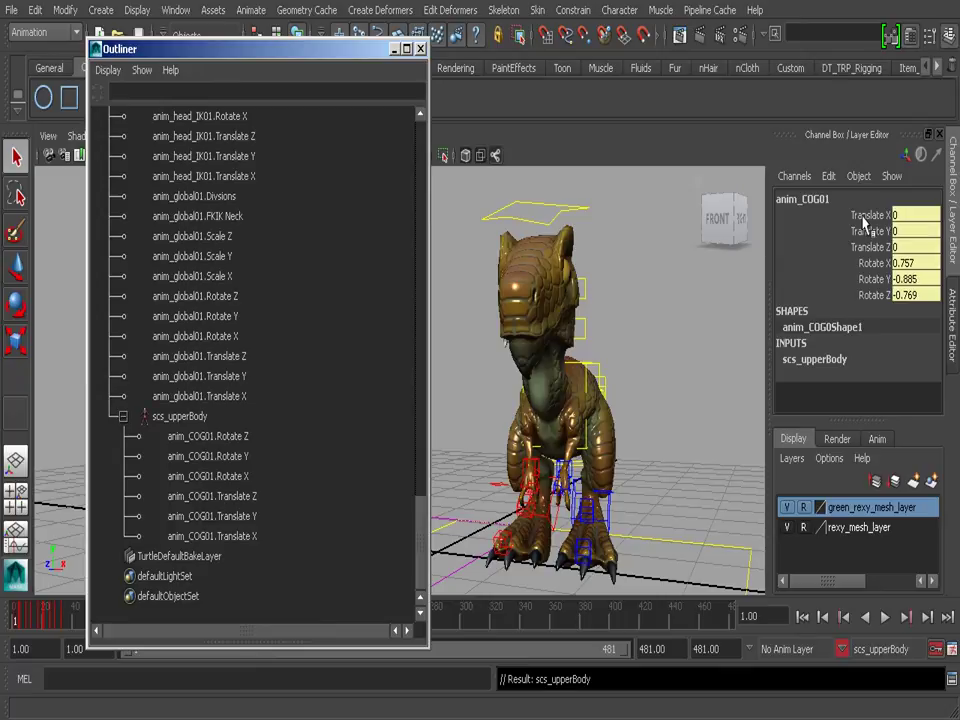
Make cs_rexy01 the current character set and add all of anim_COG01's translate and rotate attributes back to it.
{"action": "left_click_drag", "start_coordinate": [864, 220], "coordinate": [826, 294]}
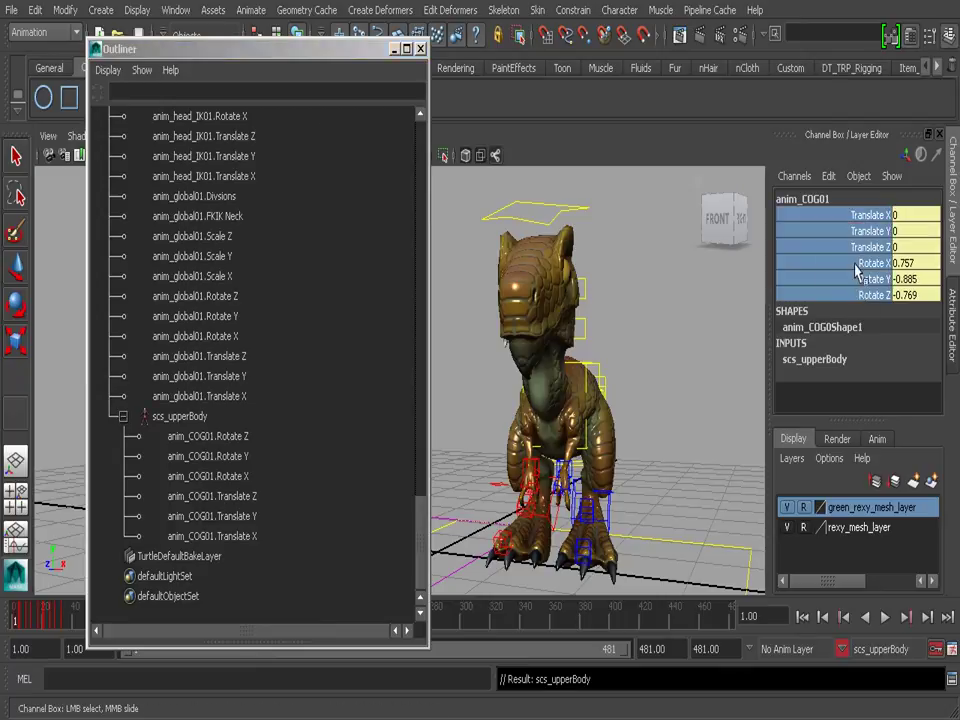
{"action": "left_click", "coordinate": [843, 652]}
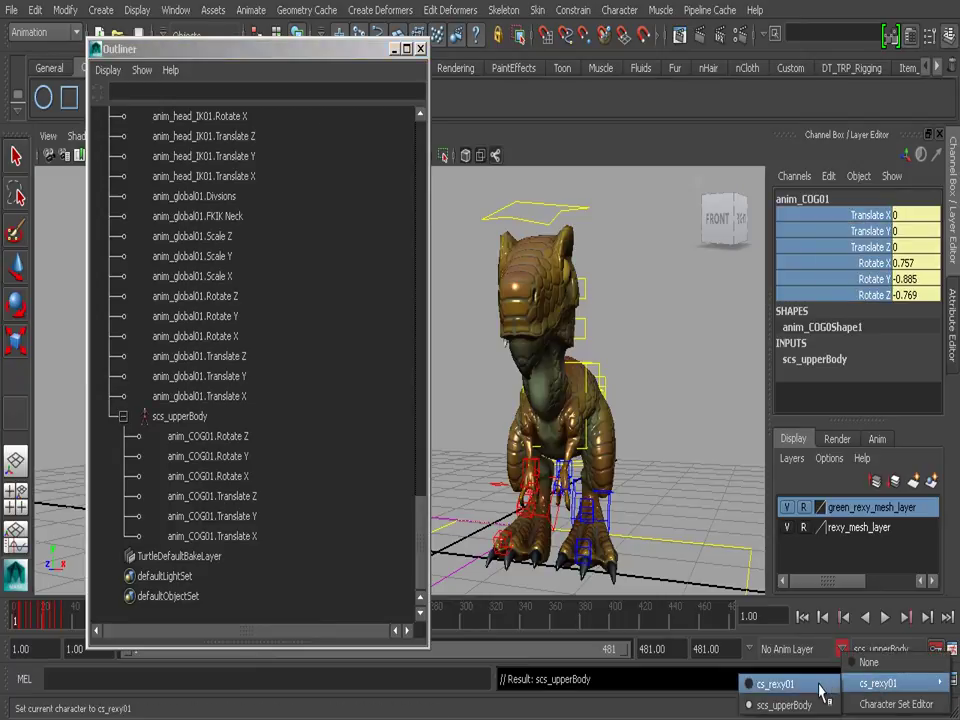
{"action": "left_click", "coordinate": [815, 689]}
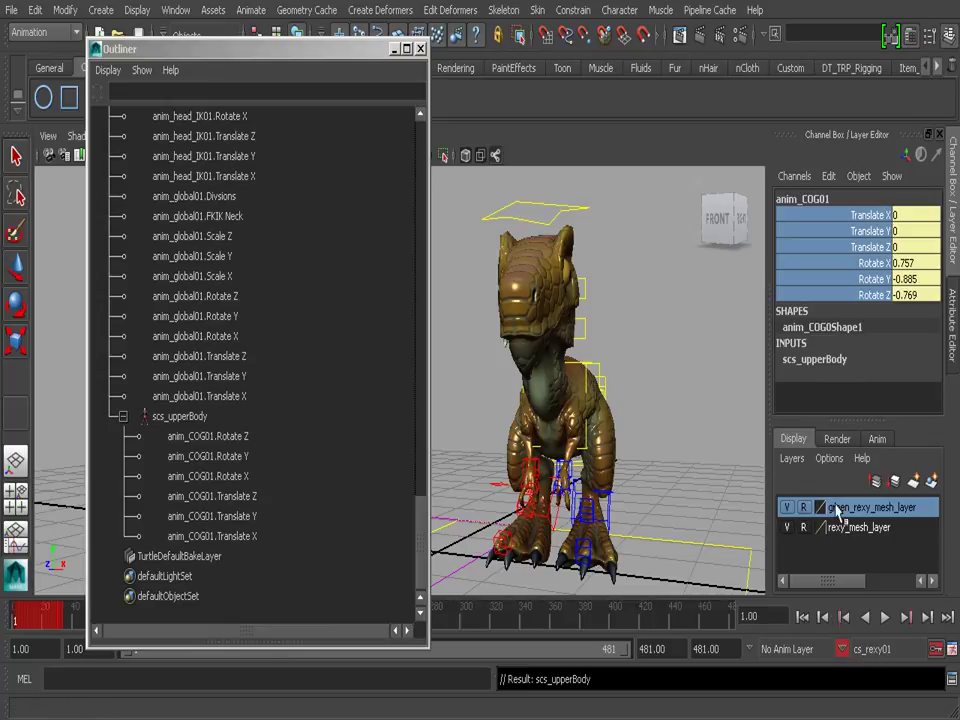
{"action": "left_click", "coordinate": [619, 10]}
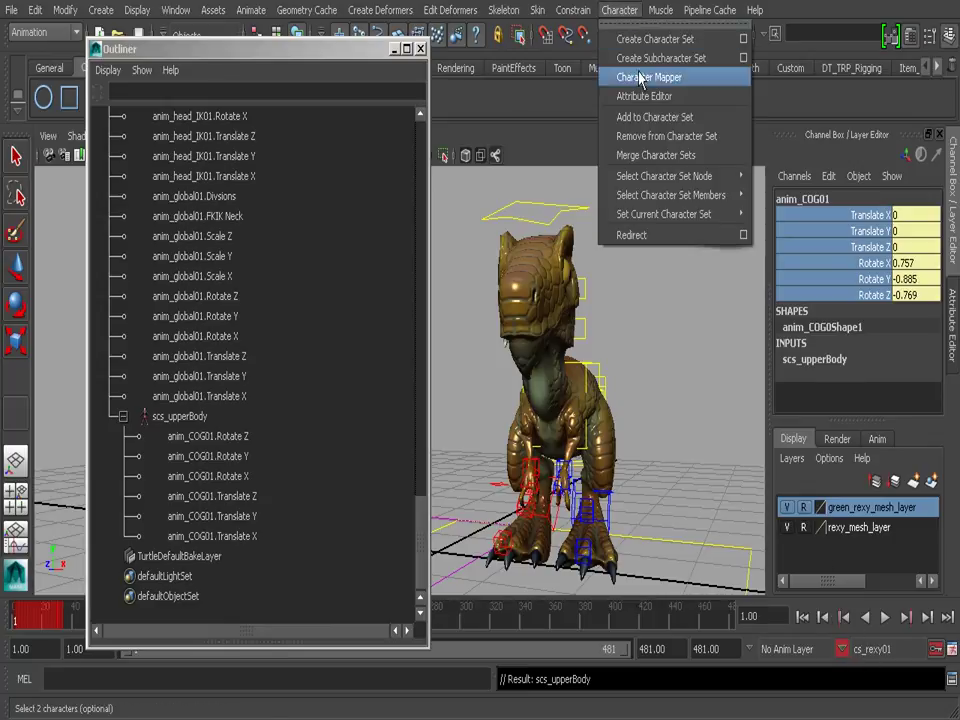
{"action": "left_click", "coordinate": [649, 117]}
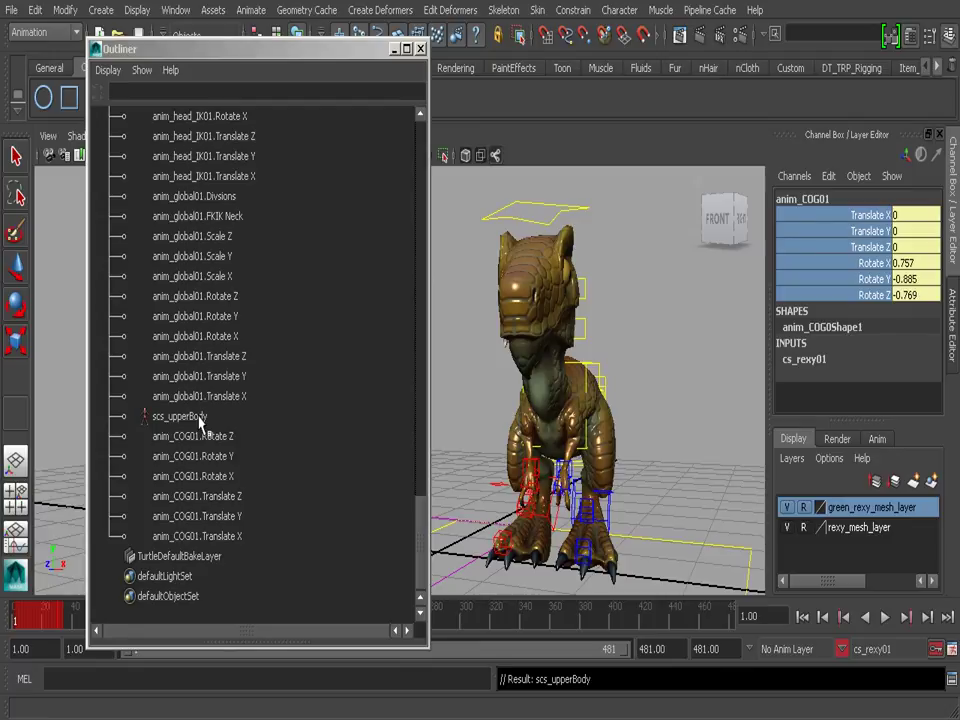
Delete the emptied scs_upperBody subcharacter set and close the Outliner.
{"action": "left_click", "coordinate": [200, 421]}
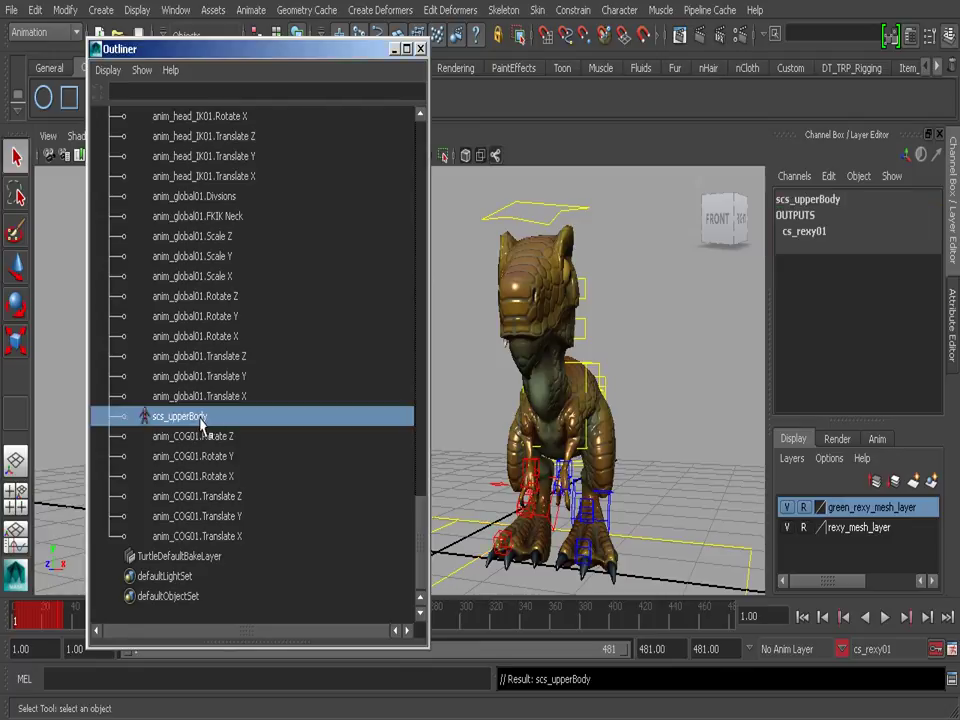
{"action": "key", "text": "Delete"}
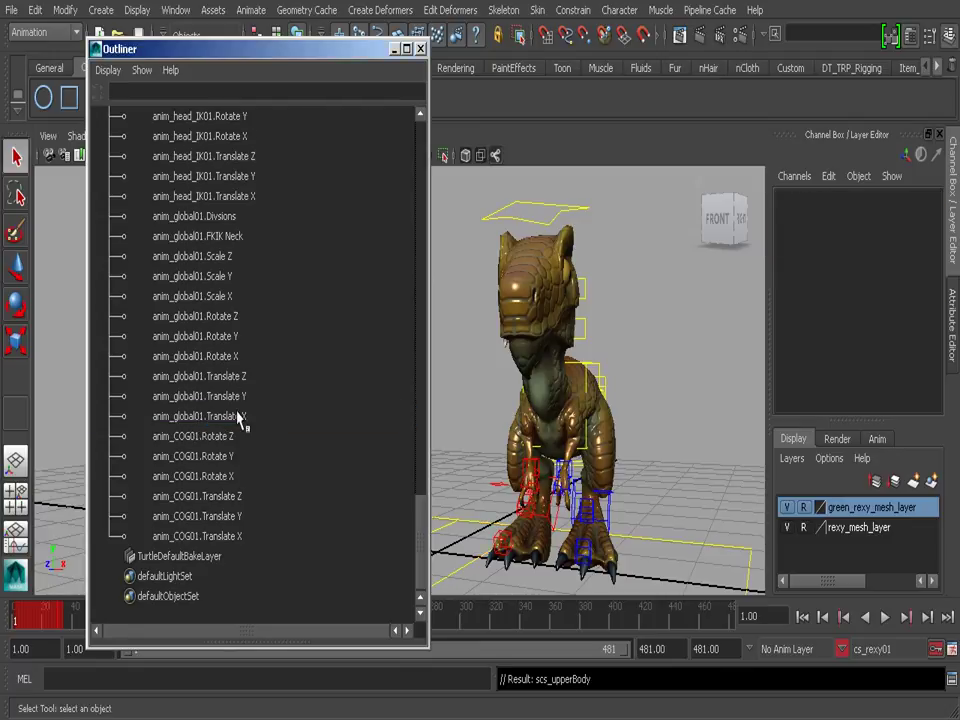
{"action": "left_click", "coordinate": [420, 48]}
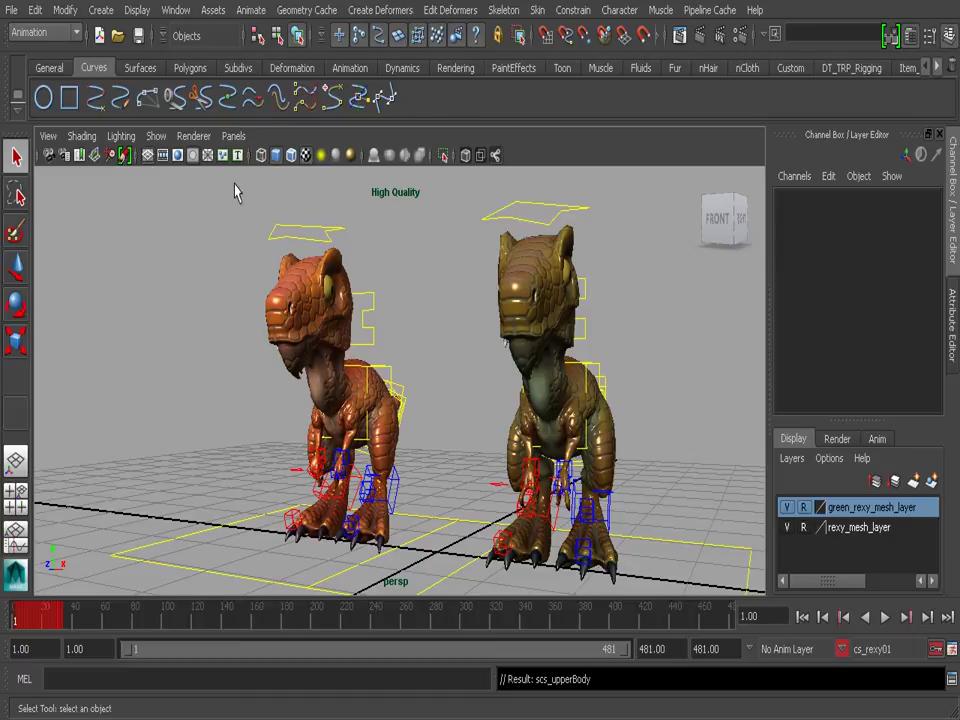
Open the Trax Editor for the cs_rexy01 character set.
{"action": "left_click", "coordinate": [175, 10]}
{"action": "mouse_move", "coordinate": [214, 84]}
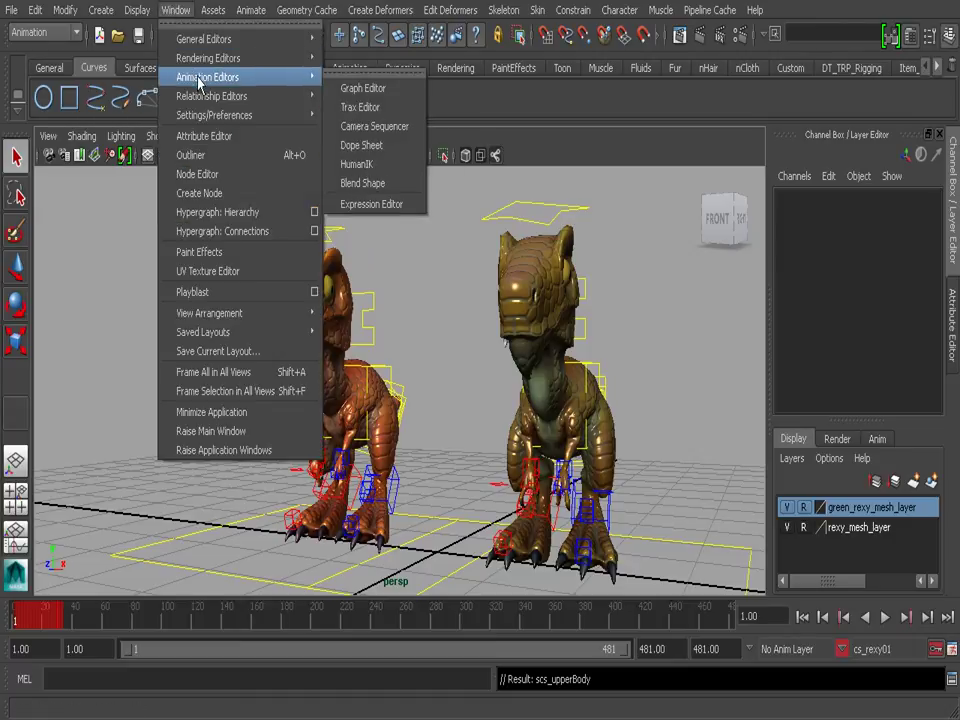
{"action": "left_click", "coordinate": [383, 117]}
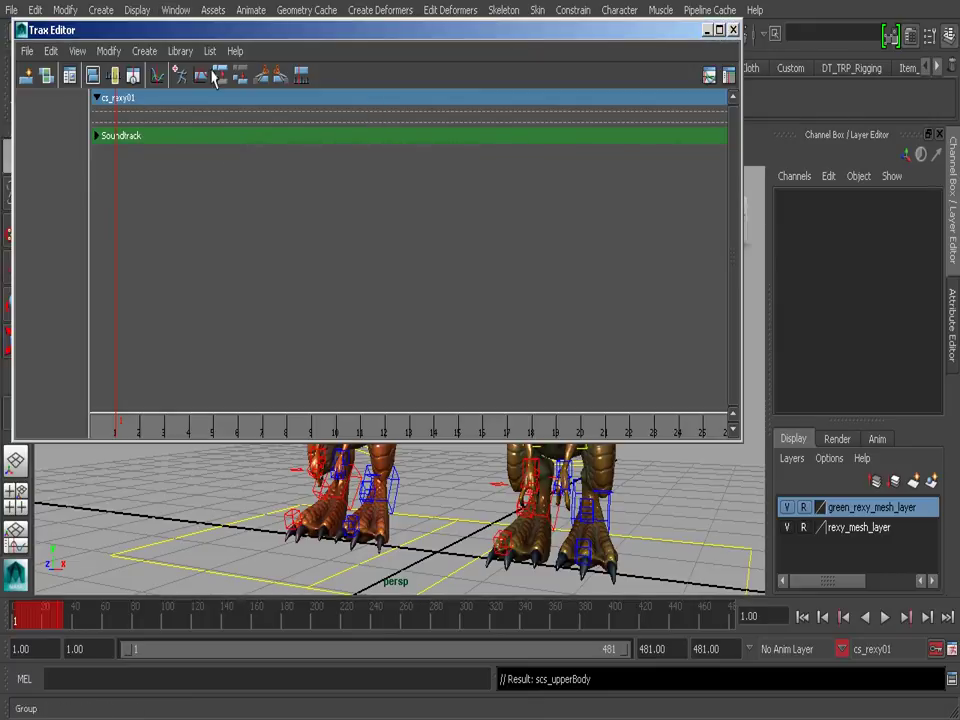
Turn automatic loading of selected characters off and back on in the Trax Editor.
{"action": "left_click", "coordinate": [211, 53]}
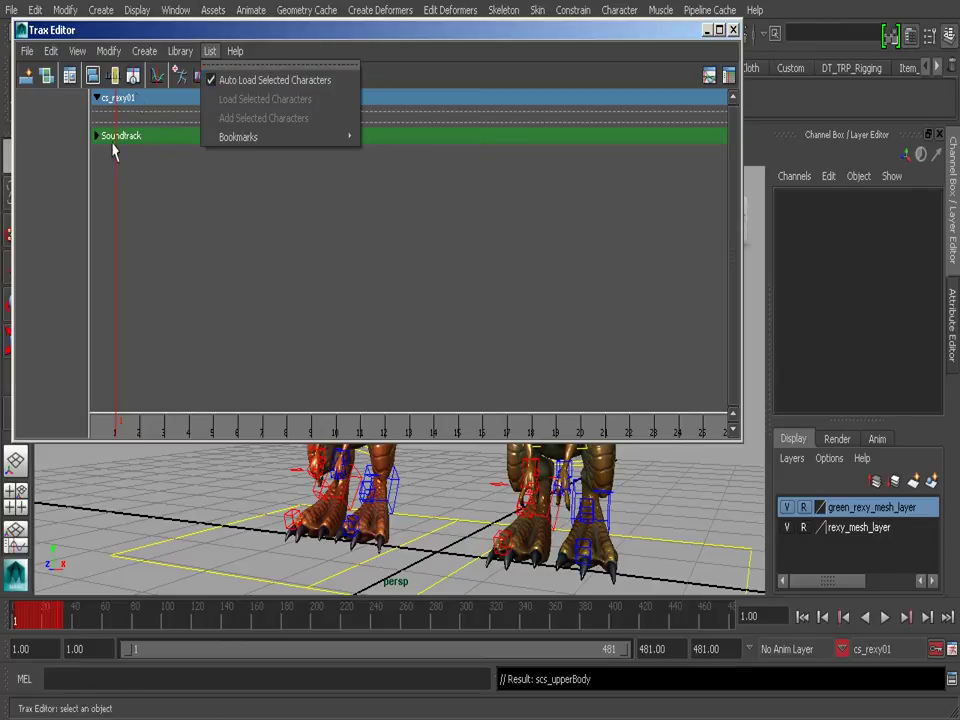
{"action": "left_click", "coordinate": [264, 81]}
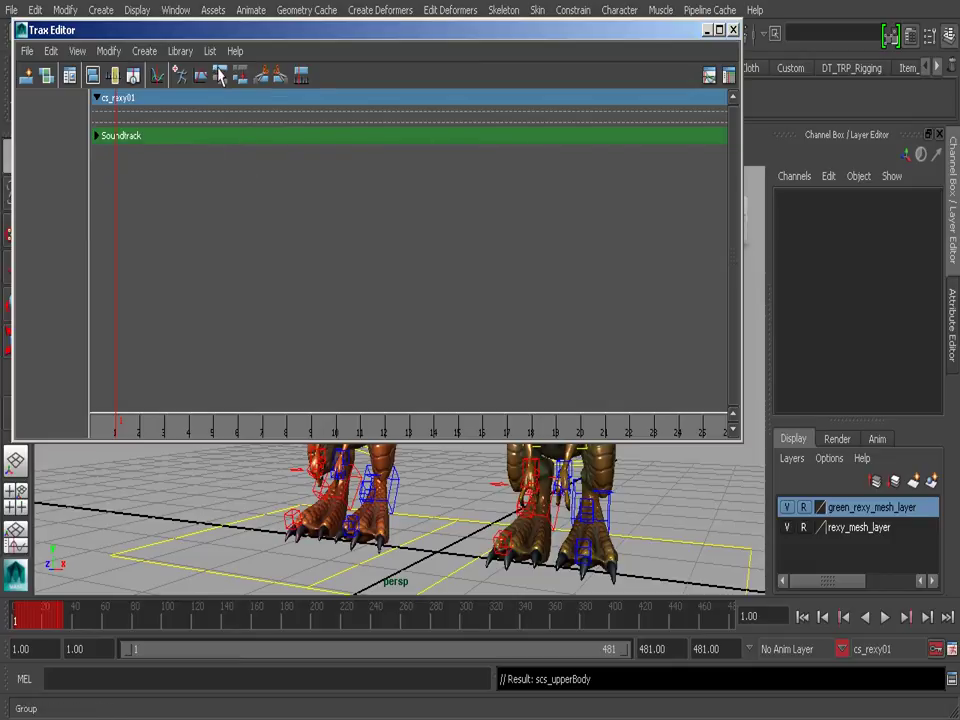
{"action": "left_click", "coordinate": [210, 51]}
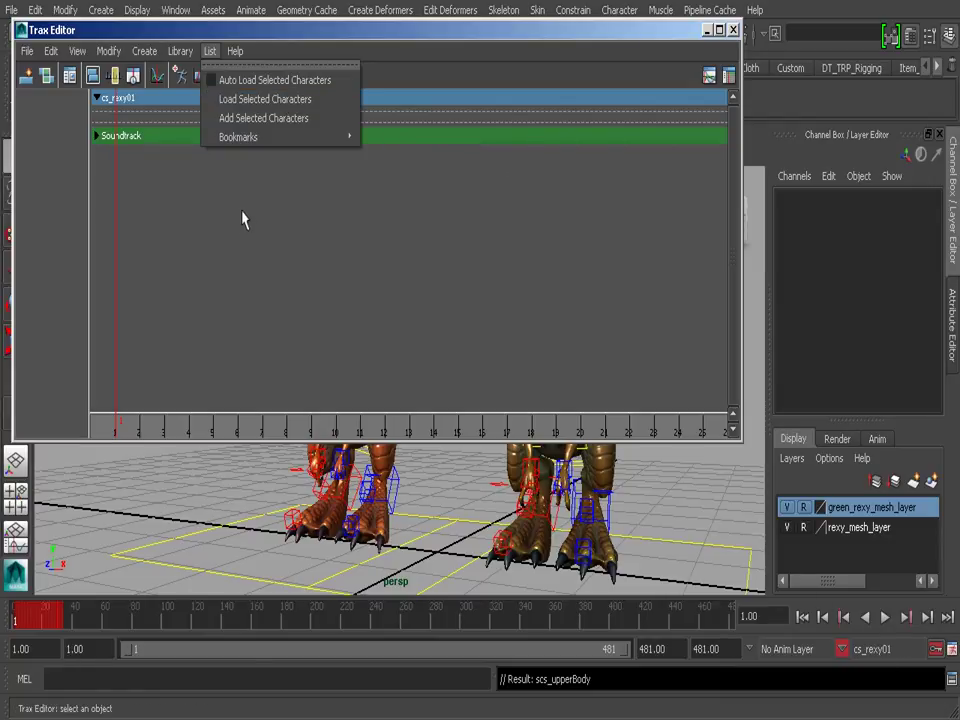
{"action": "left_click", "coordinate": [242, 80]}
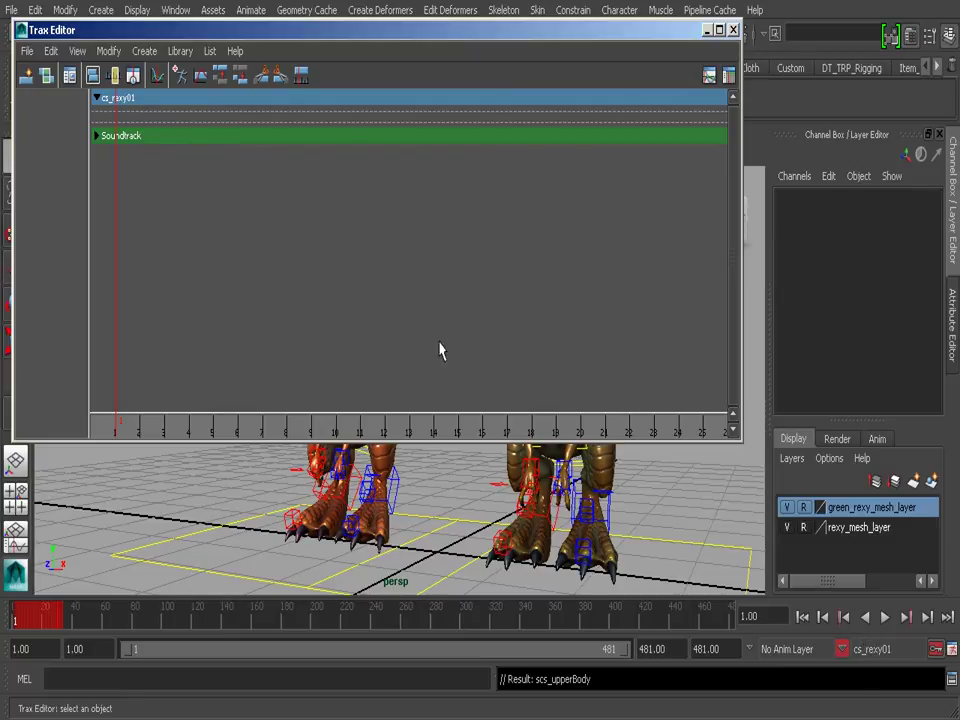
Create an animation clip named rexy_idle for cs_rexy01, with the clip options reset and the time range taken from the animation curve.
{"action": "left_click", "coordinate": [145, 51]}
{"action": "left_click", "coordinate": [223, 81]}
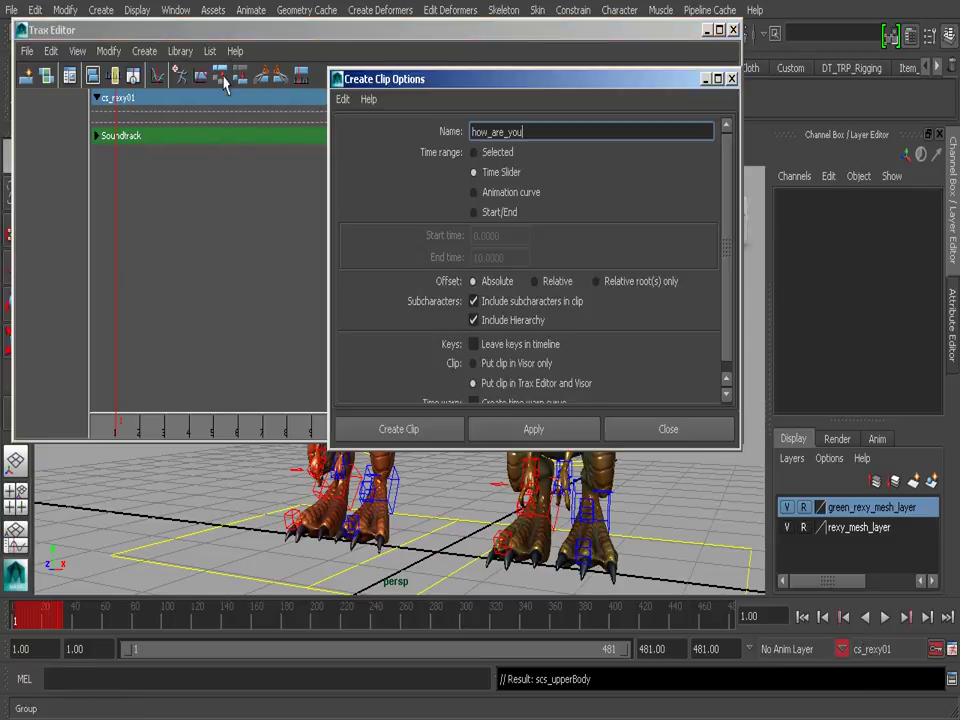
{"action": "left_click", "coordinate": [343, 100]}
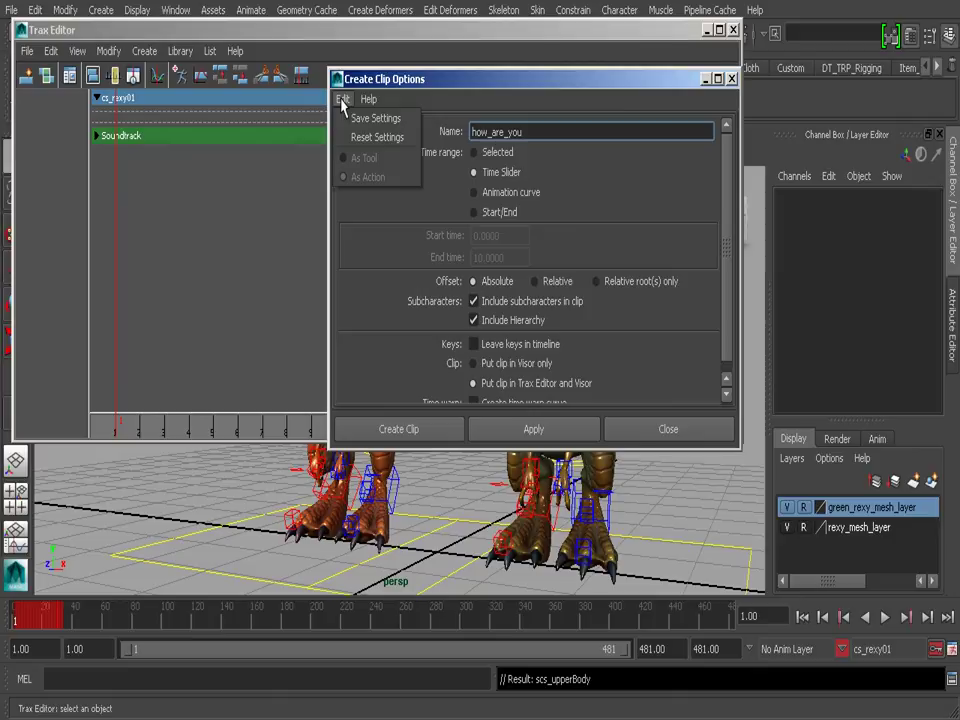
{"action": "left_click", "coordinate": [368, 138]}
{"action": "double_click", "coordinate": [493, 133]}
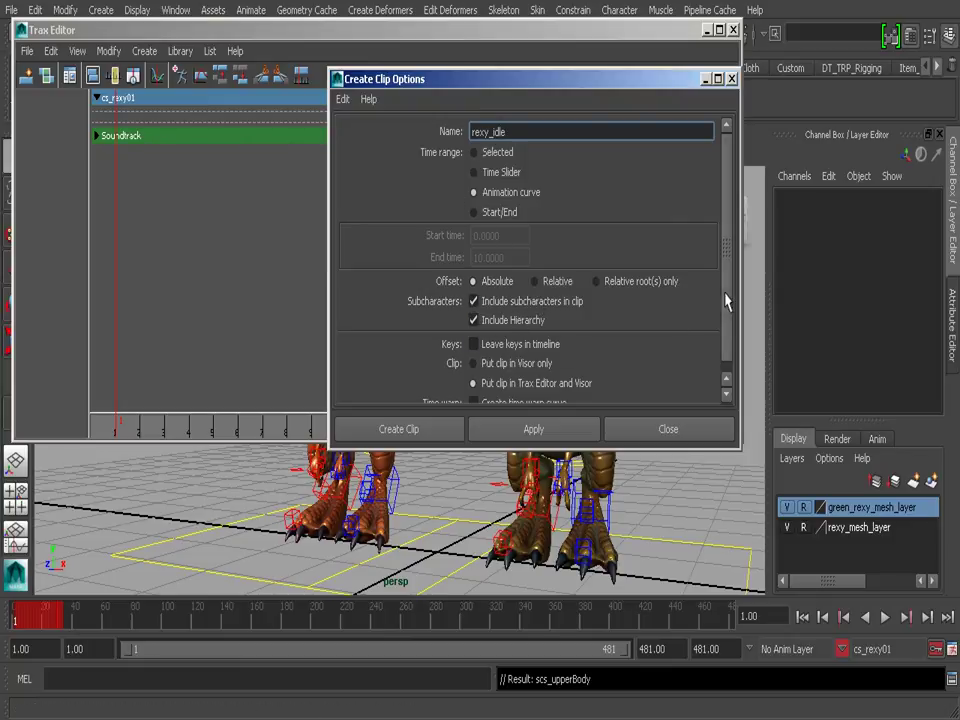
{"action": "scroll", "coordinate": [725, 315], "scroll_direction": "down", "scroll_amount": 1}
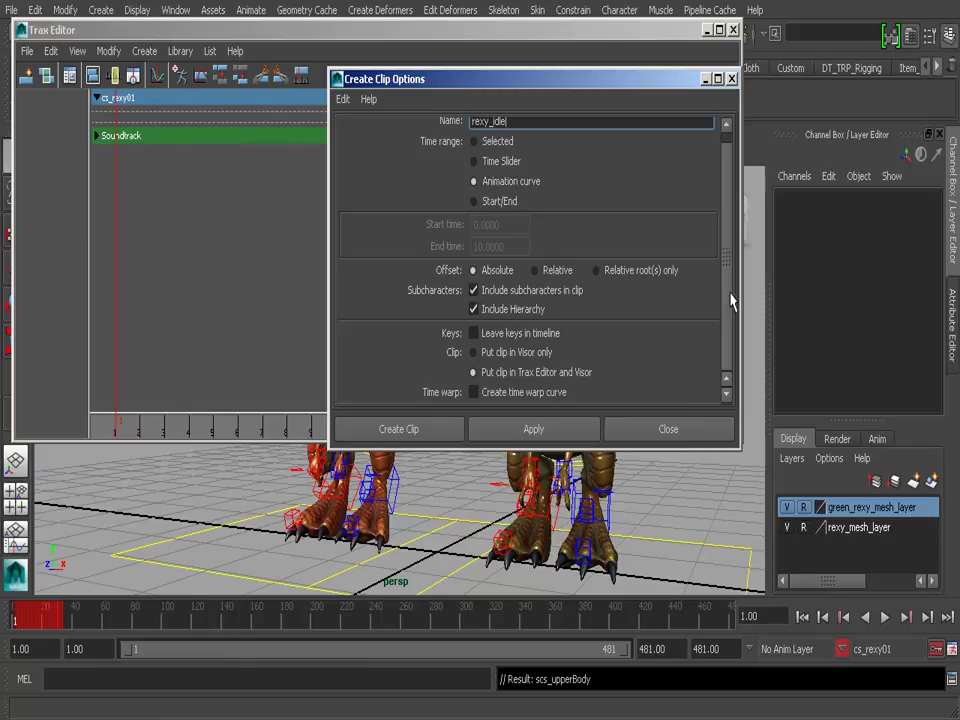
{"action": "scroll", "coordinate": [728, 265], "scroll_direction": "up", "scroll_amount": 1}
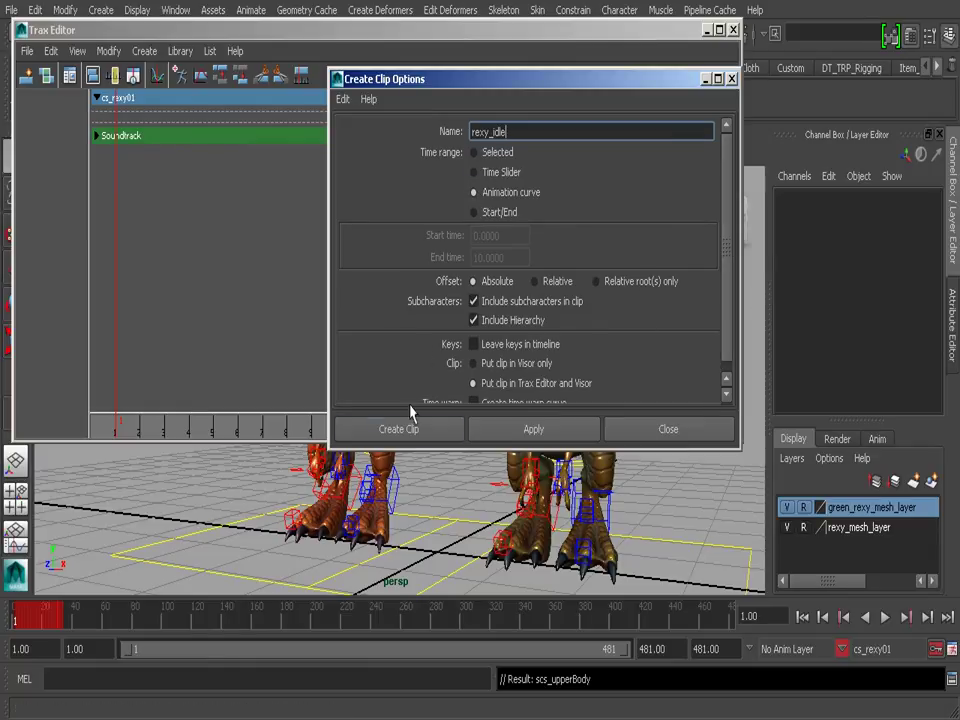
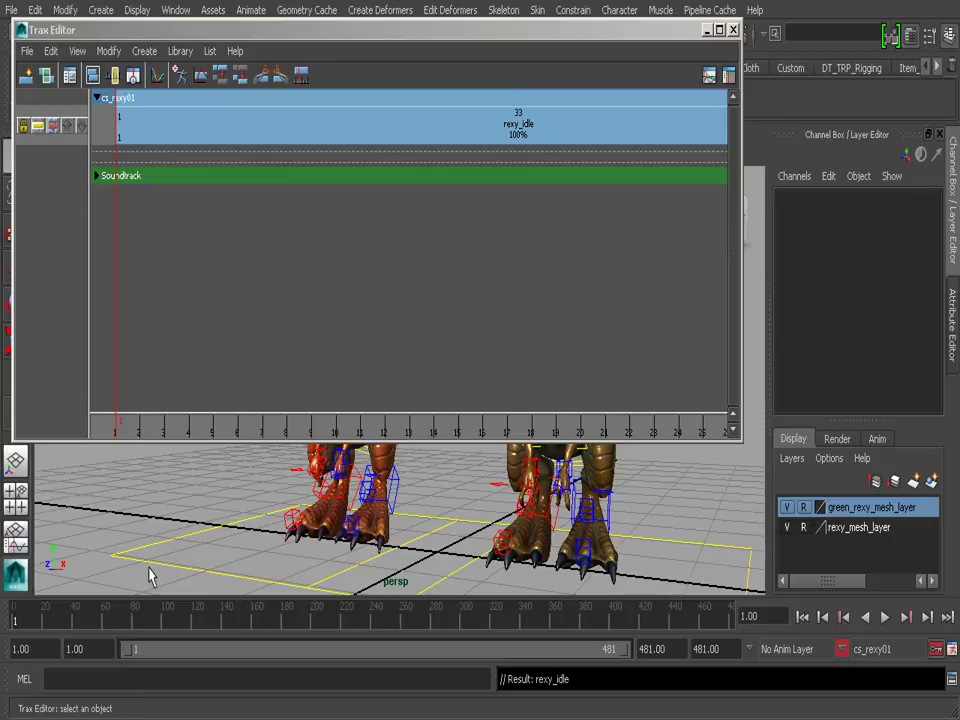
Scrub the timeline to frame 58 and examine the full length of the rexy_idle clip in the Trax Editor.
{"action": "mouse_move", "coordinate": [195, 621]}
{"action": "left_mouse_down"}
{"action": "mouse_move", "coordinate": [20, 623]}
{"action": "mouse_move", "coordinate": [72, 627]}
{"action": "mouse_move", "coordinate": [47, 634]}
{"action": "mouse_move", "coordinate": [100, 627]}
{"action": "left_mouse_up"}
{"action": "right_click_drag", "start_coordinate": [546, 222], "coordinate": [426, 268], "text": "alt"}
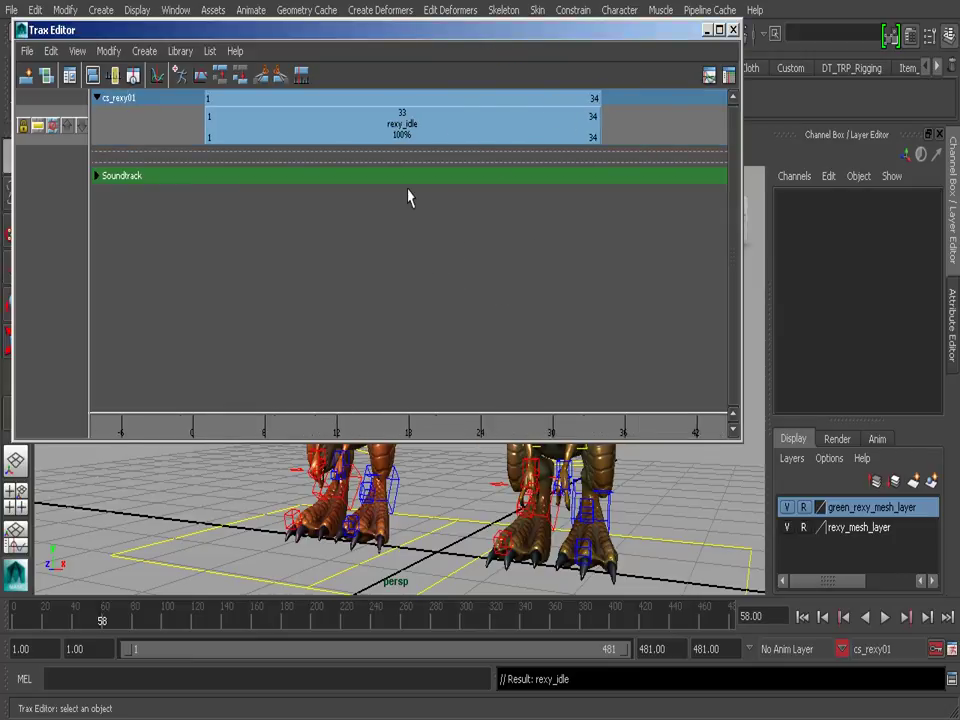
{"action": "mouse_move", "coordinate": [405, 268]}
{"action": "right_mouse_down", "text": "alt"}
{"action": "mouse_move", "coordinate": [392, 259]}
{"action": "mouse_move", "coordinate": [408, 276]}
{"action": "right_mouse_up", "text": "alt"}
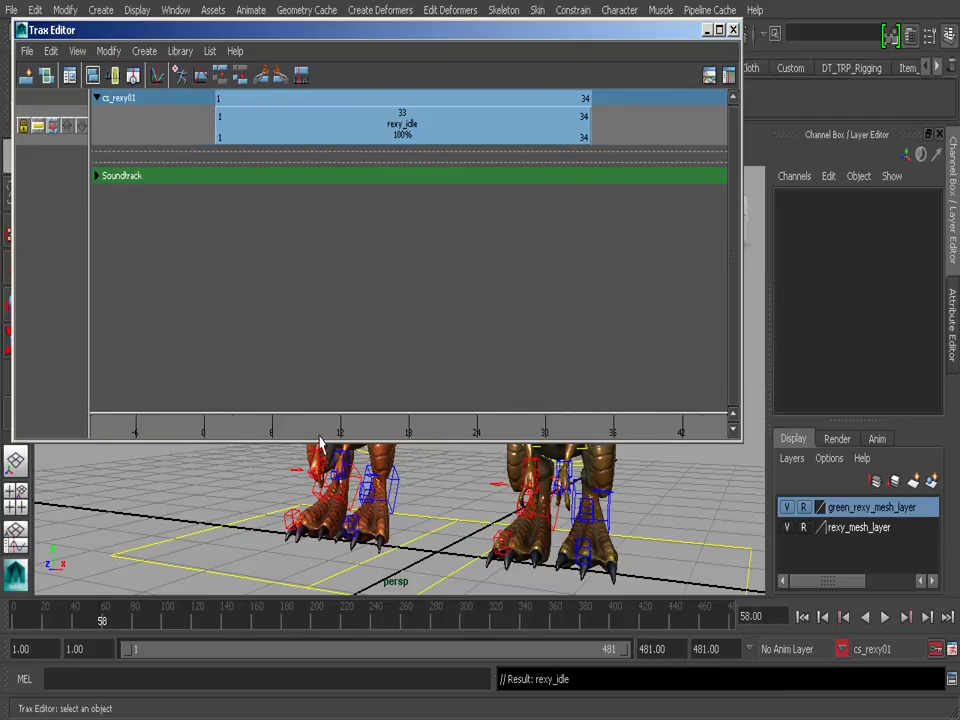
{"action": "middle_click_drag", "start_coordinate": [459, 260], "coordinate": [466, 293], "text": "alt"}
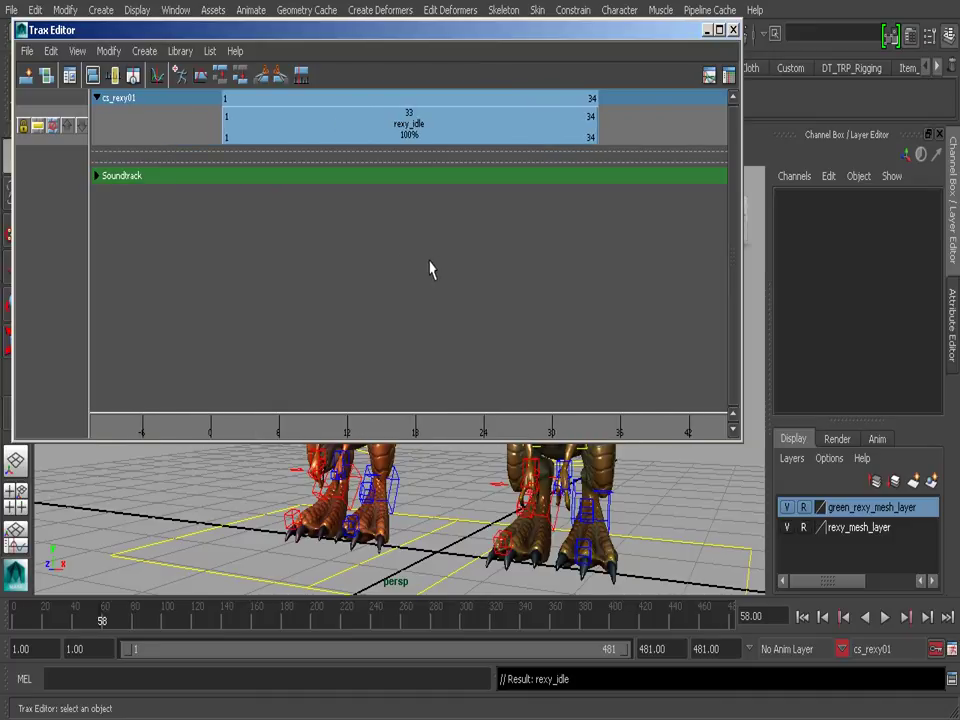
{"action": "mouse_move", "coordinate": [440, 267]}
{"action": "middle_mouse_down", "text": "alt"}
{"action": "mouse_move", "coordinate": [349, 279]}
{"action": "mouse_move", "coordinate": [508, 283]}
{"action": "mouse_move", "coordinate": [343, 281]}
{"action": "mouse_move", "coordinate": [425, 279]}
{"action": "middle_mouse_up", "text": "alt"}
{"action": "mouse_move", "coordinate": [425, 279]}
{"action": "right_mouse_down", "text": "alt"}
{"action": "mouse_move", "coordinate": [495, 294]}
{"action": "mouse_move", "coordinate": [396, 298]}
{"action": "mouse_move", "coordinate": [401, 262]}
{"action": "mouse_move", "coordinate": [435, 274]}
{"action": "mouse_move", "coordinate": [396, 289]}
{"action": "mouse_move", "coordinate": [444, 285]}
{"action": "mouse_move", "coordinate": [409, 285]}
{"action": "right_mouse_up", "text": "alt"}
{"action": "mouse_move", "coordinate": [396, 281]}
{"action": "middle_mouse_down", "text": "alt"}
{"action": "mouse_move", "coordinate": [426, 270]}
{"action": "mouse_move", "coordinate": [380, 269]}
{"action": "middle_mouse_up", "text": "alt"}
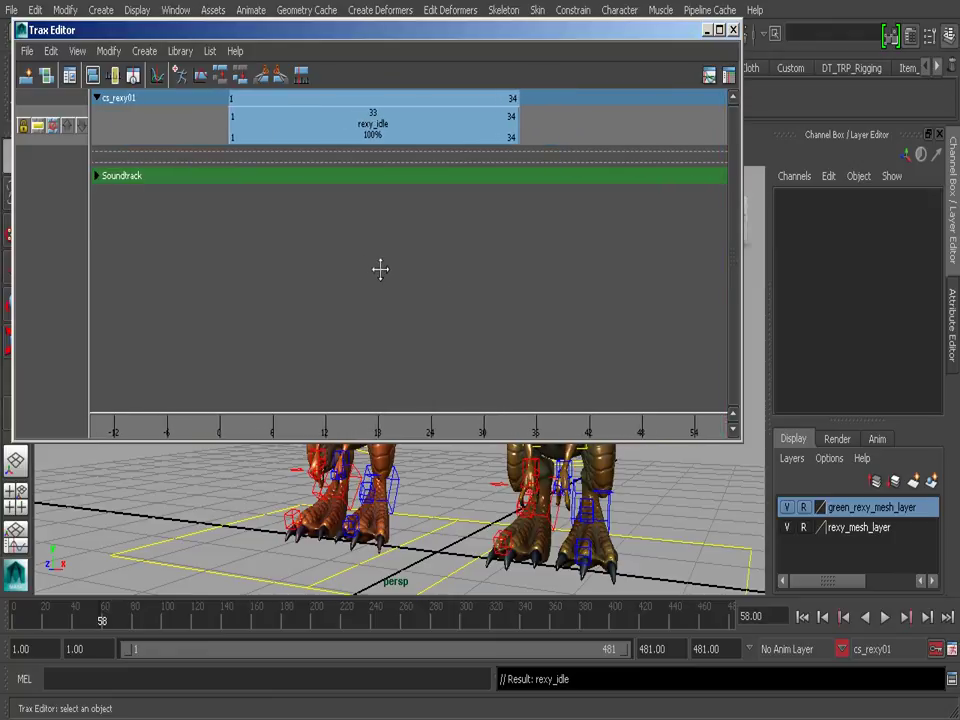
Export the rexy_idle clip to the project's clips folder as rexy_idle_clip in Maya ASCII format.
{"action": "left_click", "coordinate": [326, 138]}
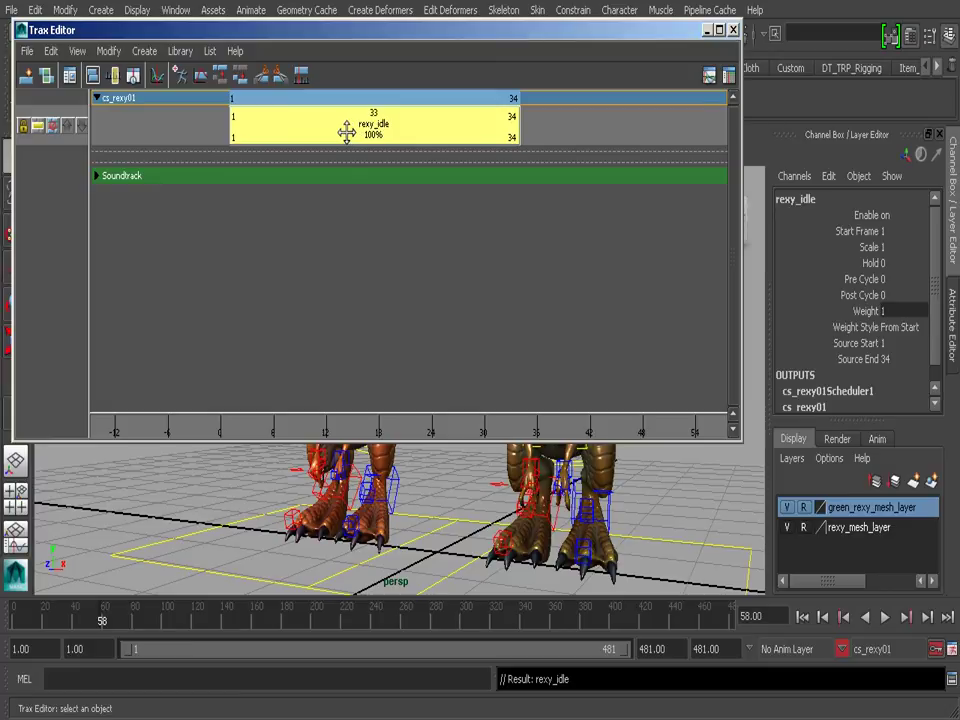
{"action": "left_click", "coordinate": [26, 54]}
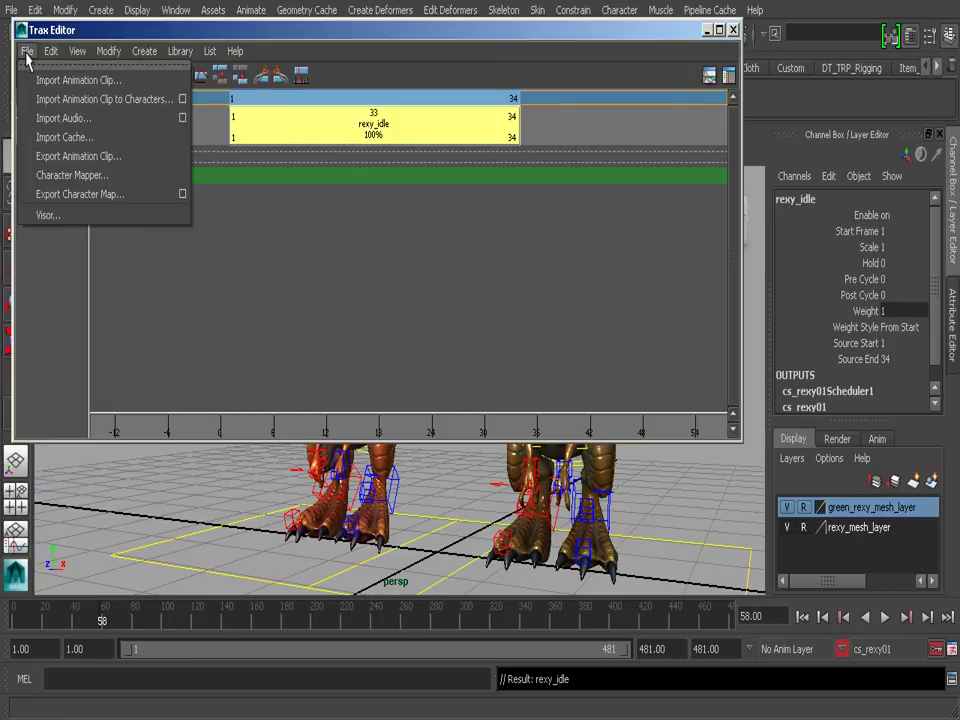
{"action": "left_click", "coordinate": [108, 157]}
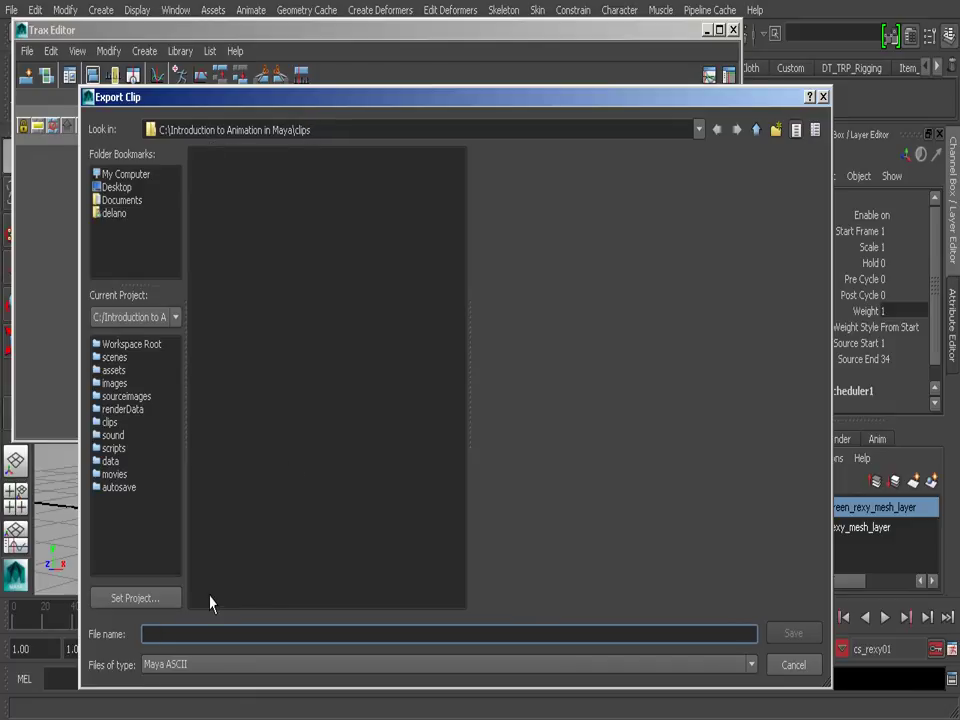
{"action": "type", "text": "rex"}
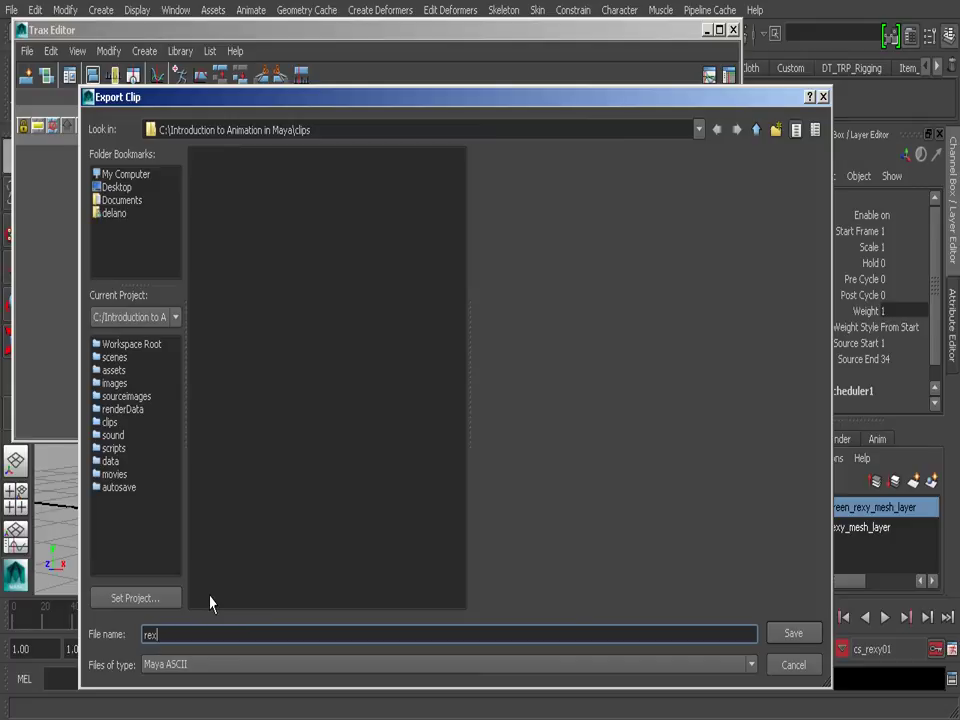
{"action": "type", "text": "y_idle_clip"}
{"action": "left_click", "coordinate": [784, 637]}
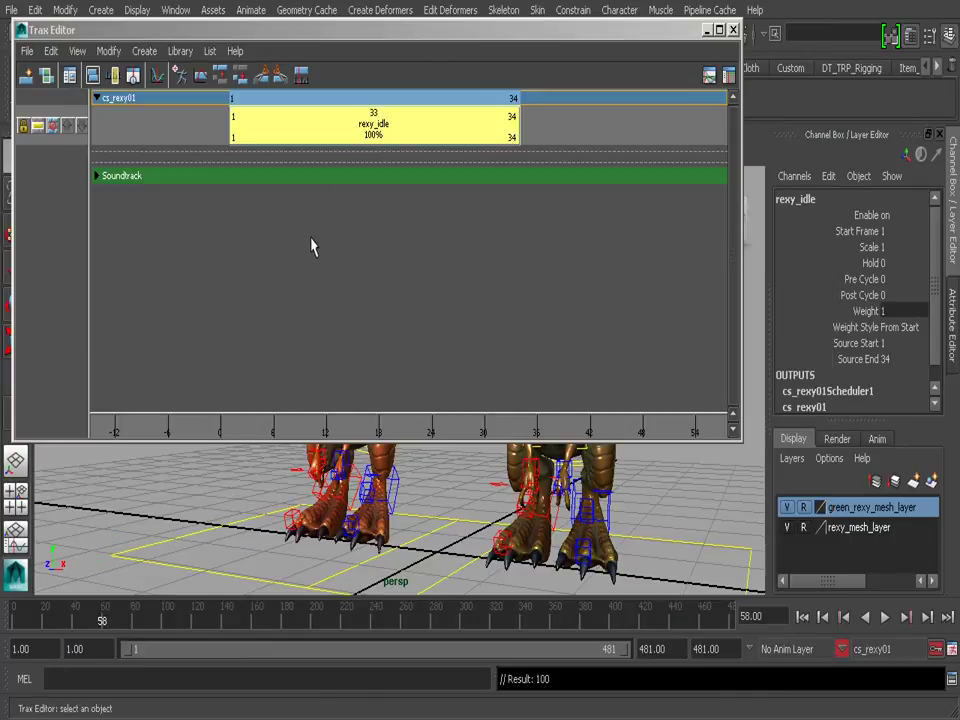
Delete the rexy_idle clip at frame 1, scrub the timeline to check the motion, and undo the deletion.
{"action": "left_click_drag", "start_coordinate": [101, 621], "coordinate": [15, 621]}
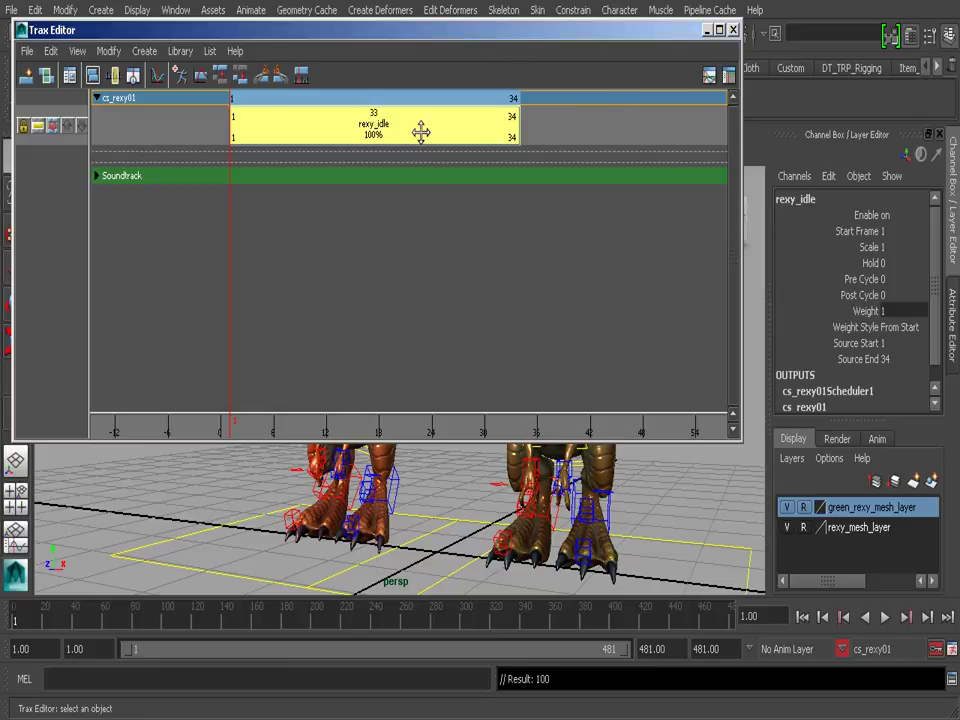
{"action": "key", "text": "Delete"}
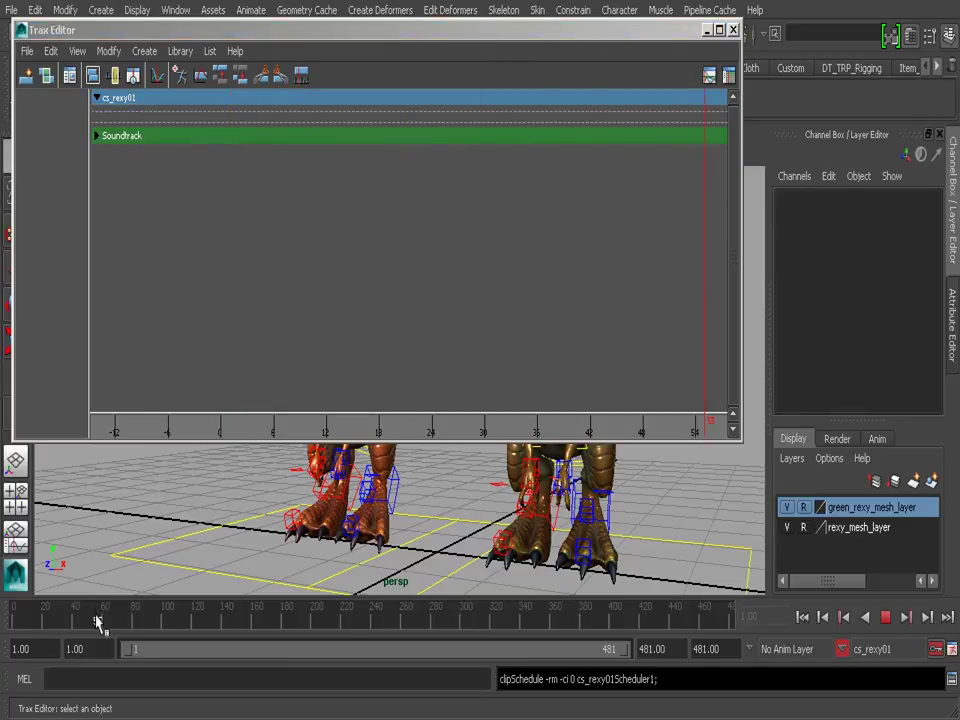
{"action": "left_click", "coordinate": [190, 528]}
{"action": "key", "text": "ctrl+z"}
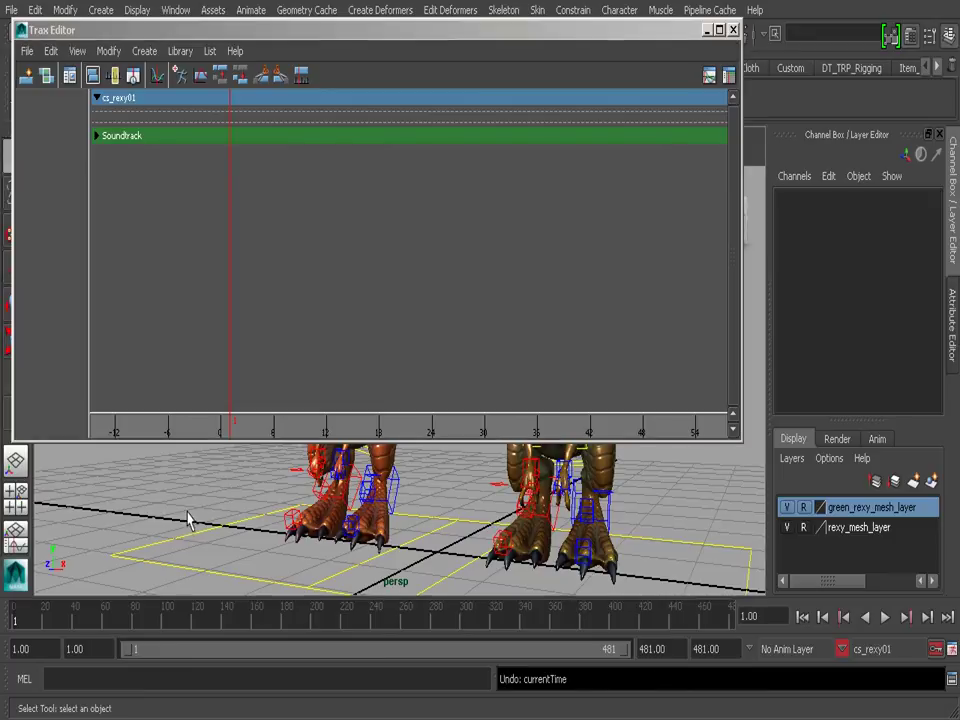
{"action": "key", "text": "ctrl+z"}
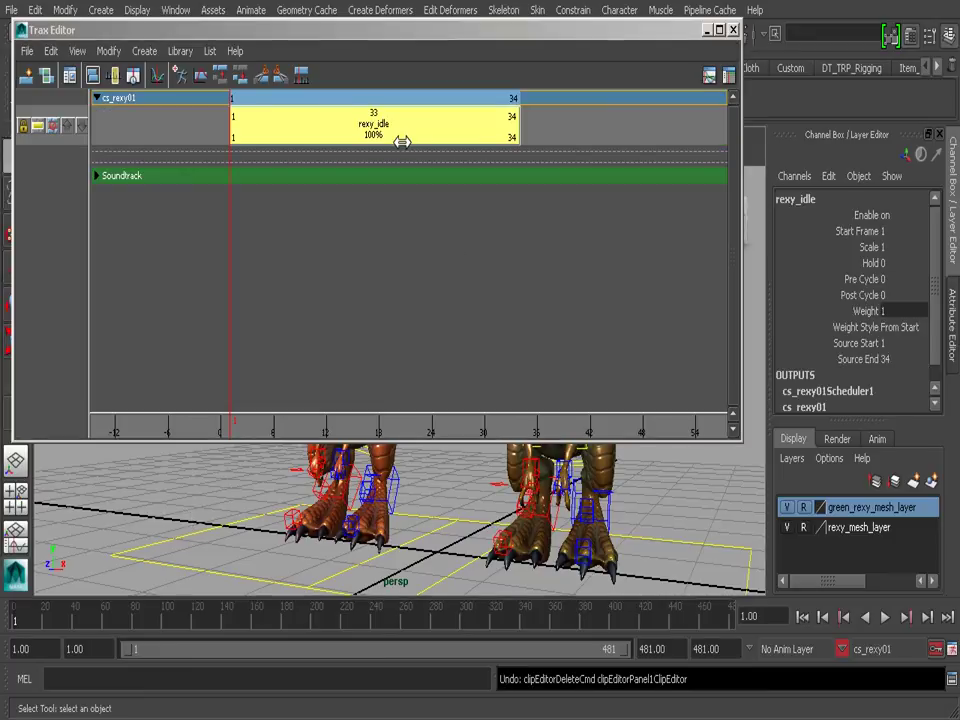
Play back the animation briefly and activate the keys of the rexy_idle clip.
{"action": "key", "text": "alt+v"}
{"action": "key", "text": "Escape"}
{"action": "right_click", "coordinate": [316, 126]}
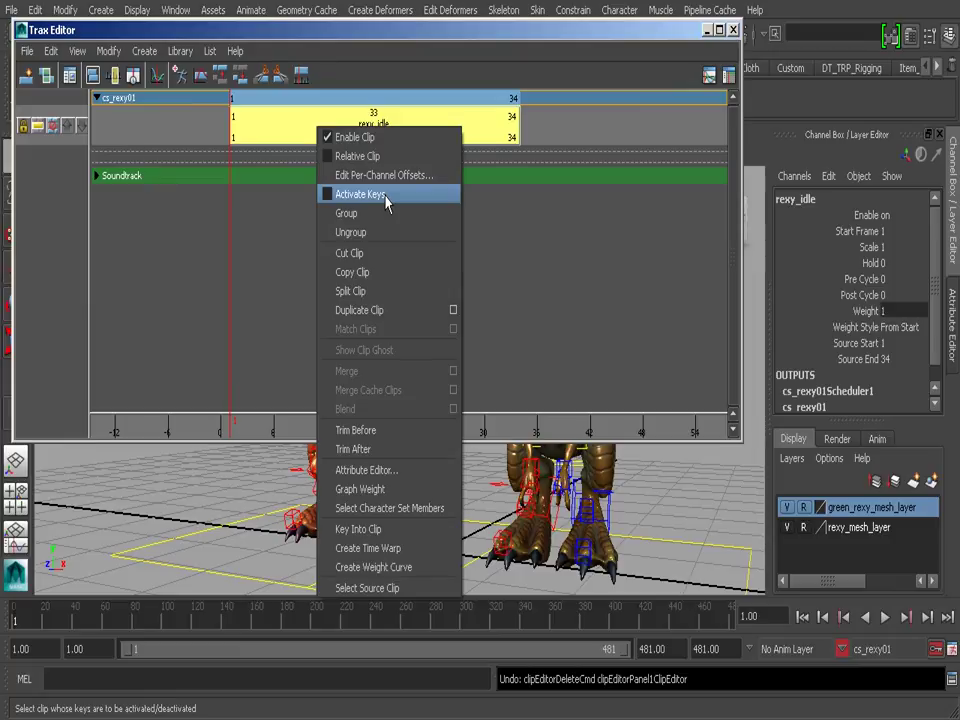
{"action": "left_click", "coordinate": [385, 197]}
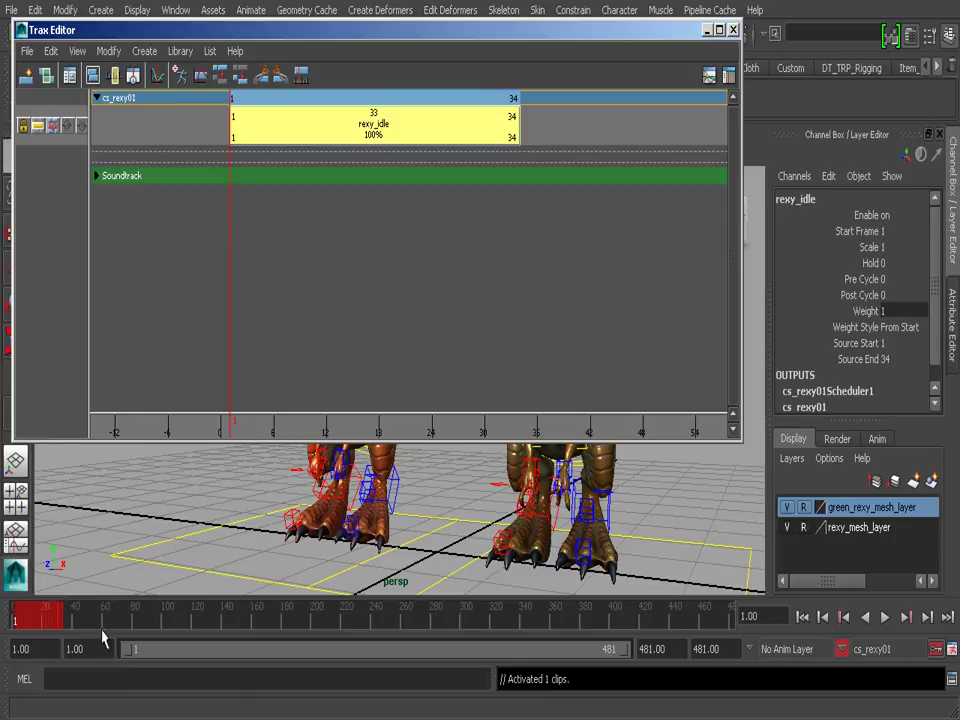
{"action": "left_click", "coordinate": [377, 208]}
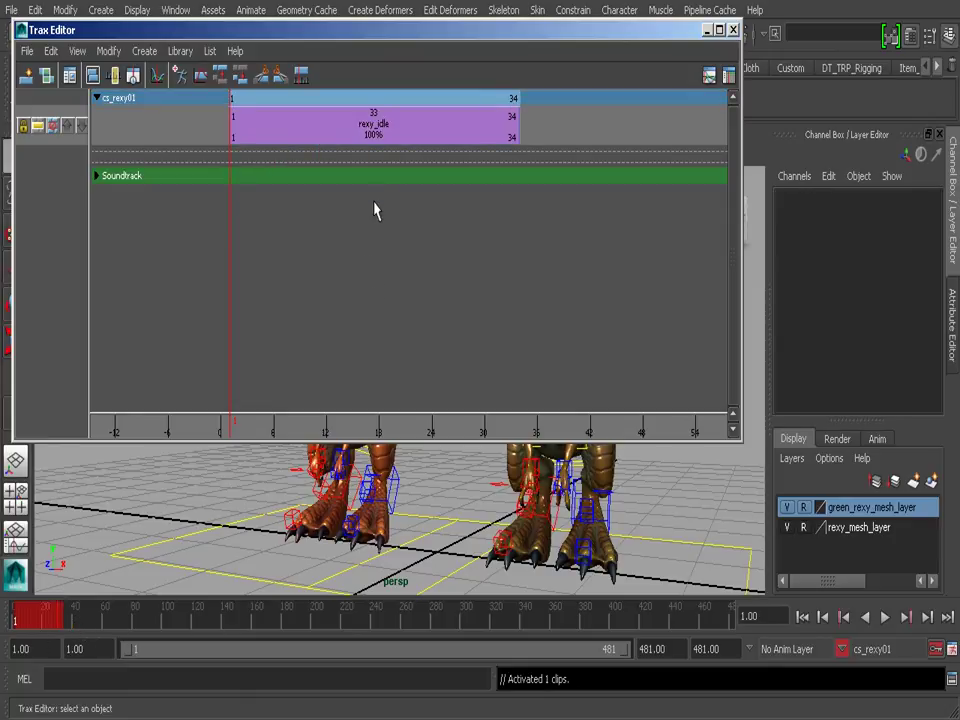
Delete the rexy_idle clip from the cs_rexy01 track and close the Trax Editor, returning the time to frame 1.
{"action": "left_click", "coordinate": [344, 128]}
{"action": "left_click", "coordinate": [345, 268]}
{"action": "left_click", "coordinate": [325, 138]}
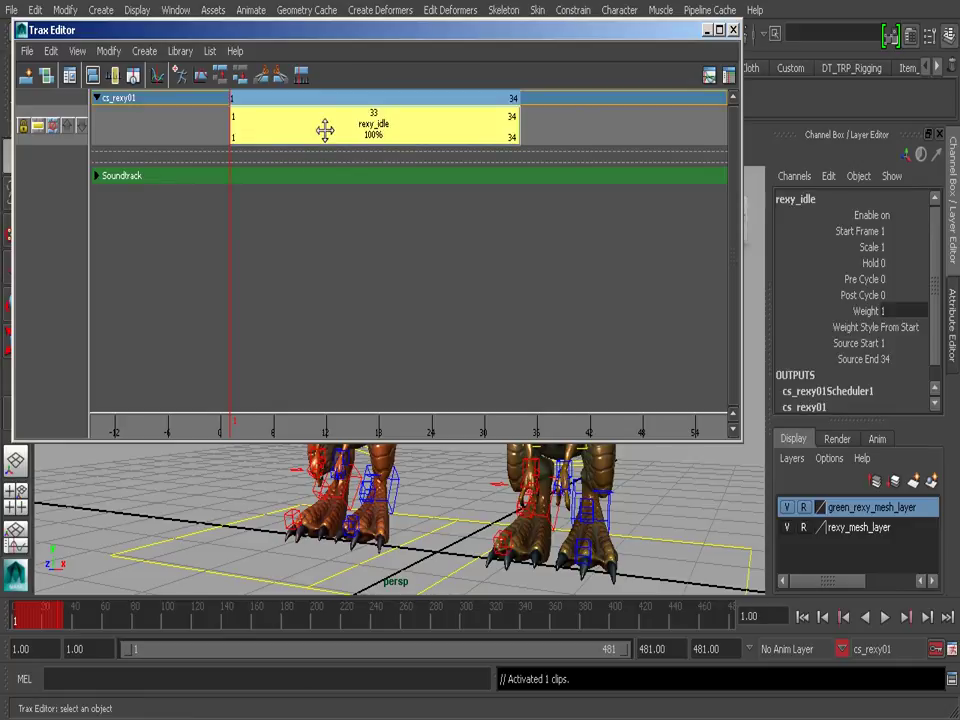
{"action": "key", "text": "Delete"}
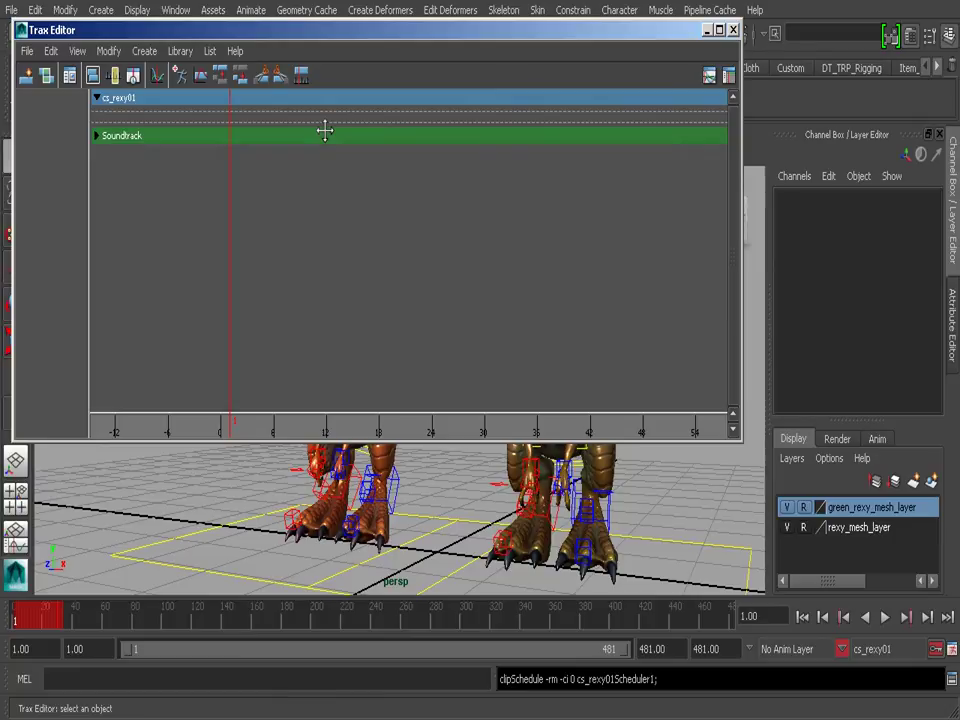
{"action": "left_click_drag", "start_coordinate": [17, 621], "coordinate": [285, 621]}
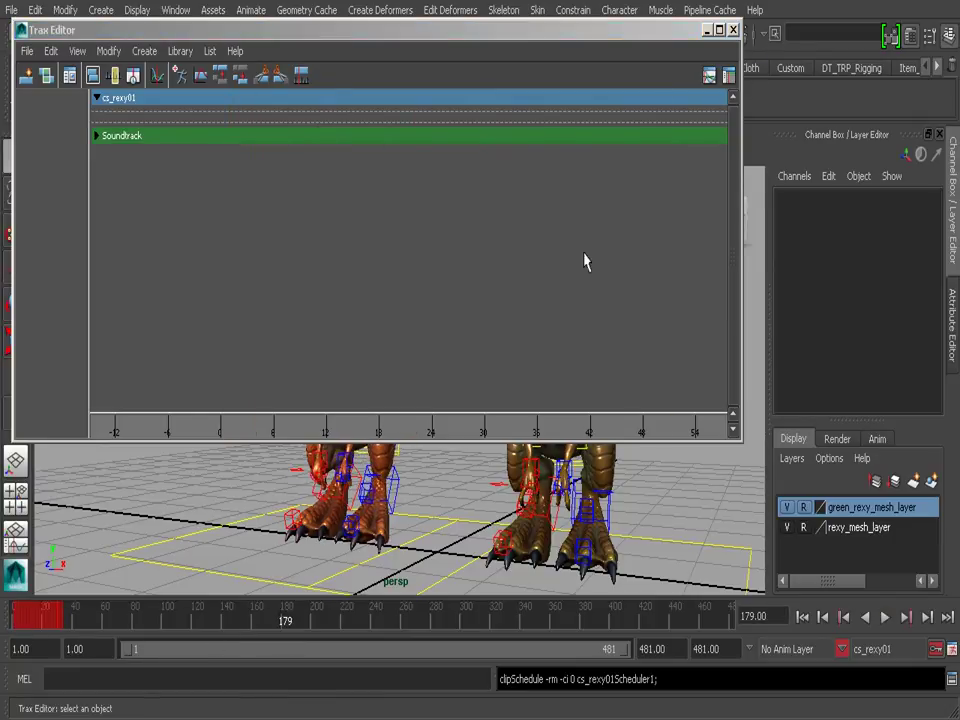
{"action": "left_click", "coordinate": [732, 31]}
{"action": "left_click_drag", "start_coordinate": [58, 623], "coordinate": [10, 630]}
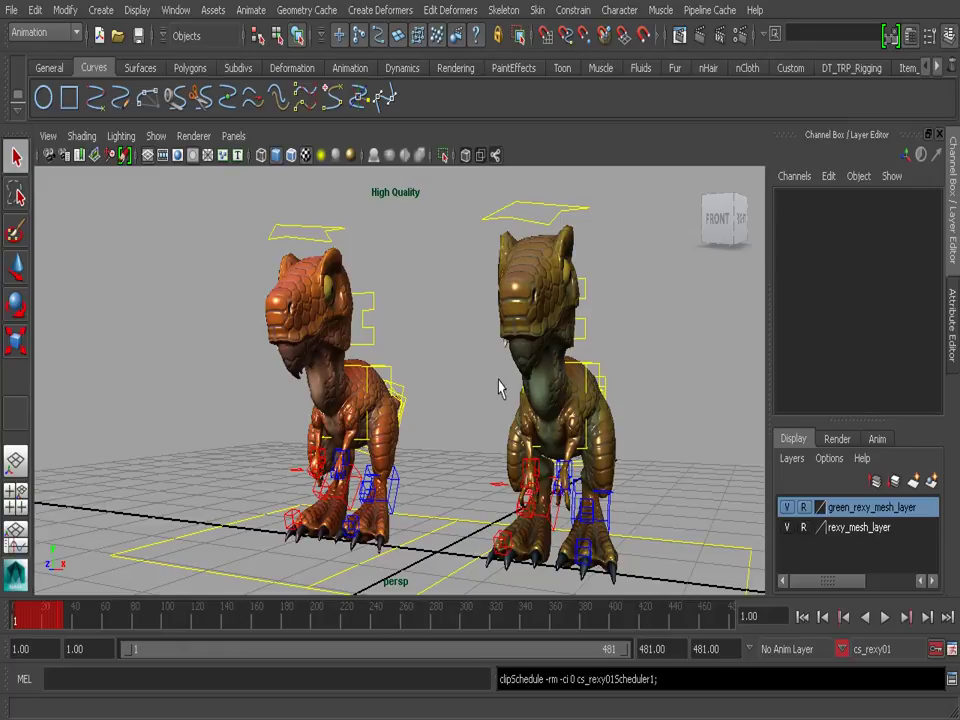
Check the naming of the green T-Rex's controls and select all of them by name with the wildcard Green_anim*.
{"action": "left_click_drag", "start_coordinate": [410, 265], "coordinate": [470, 340], "text": "alt"}
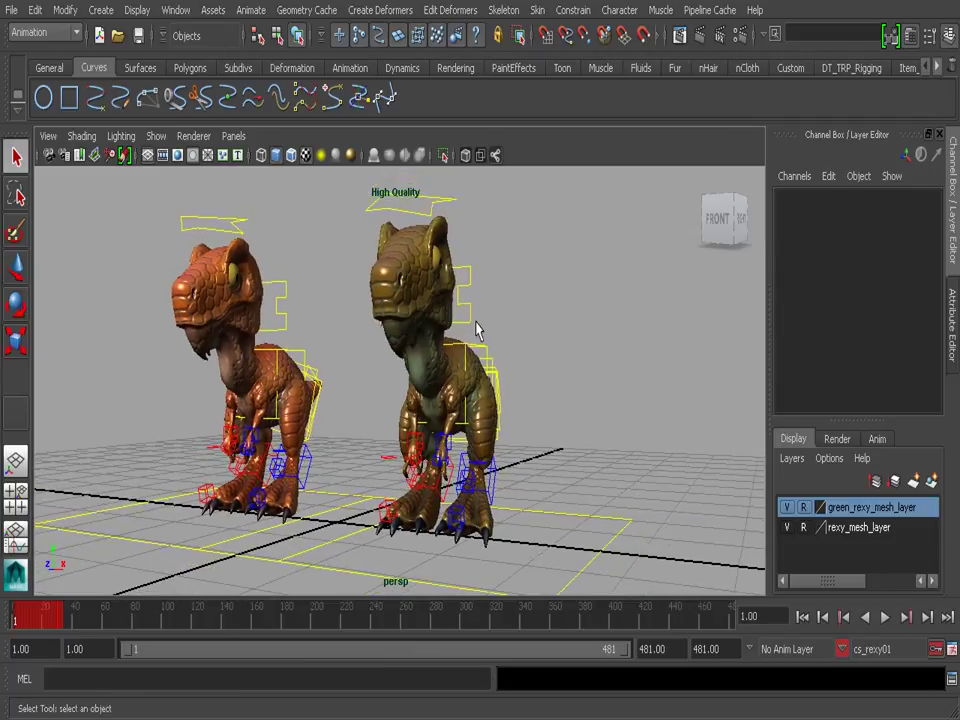
{"action": "left_click", "coordinate": [445, 204]}
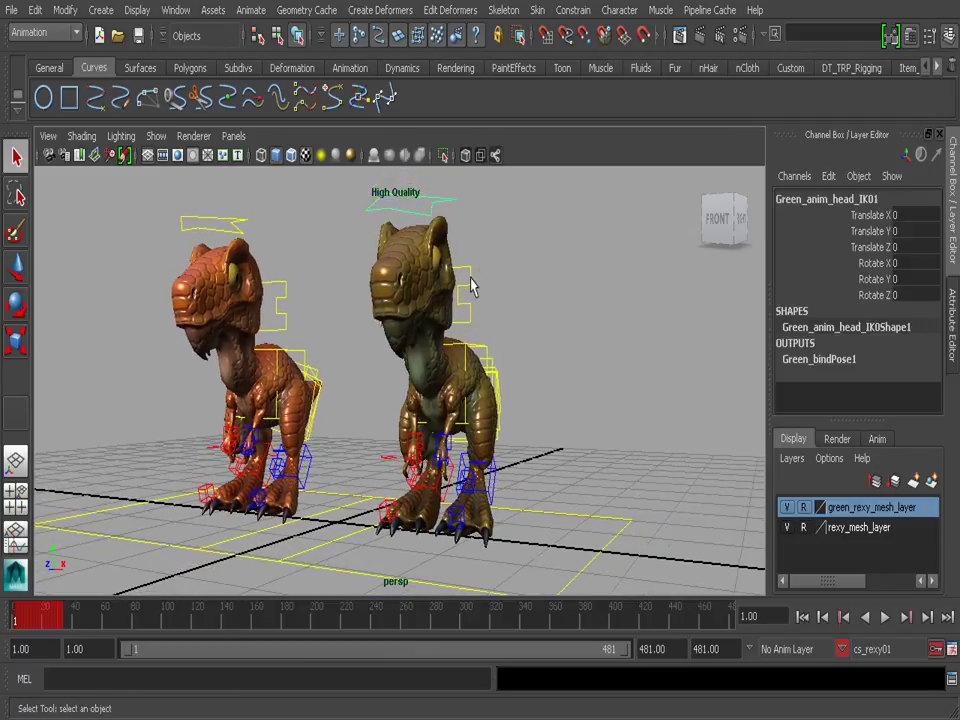
{"action": "left_click", "coordinate": [495, 318]}
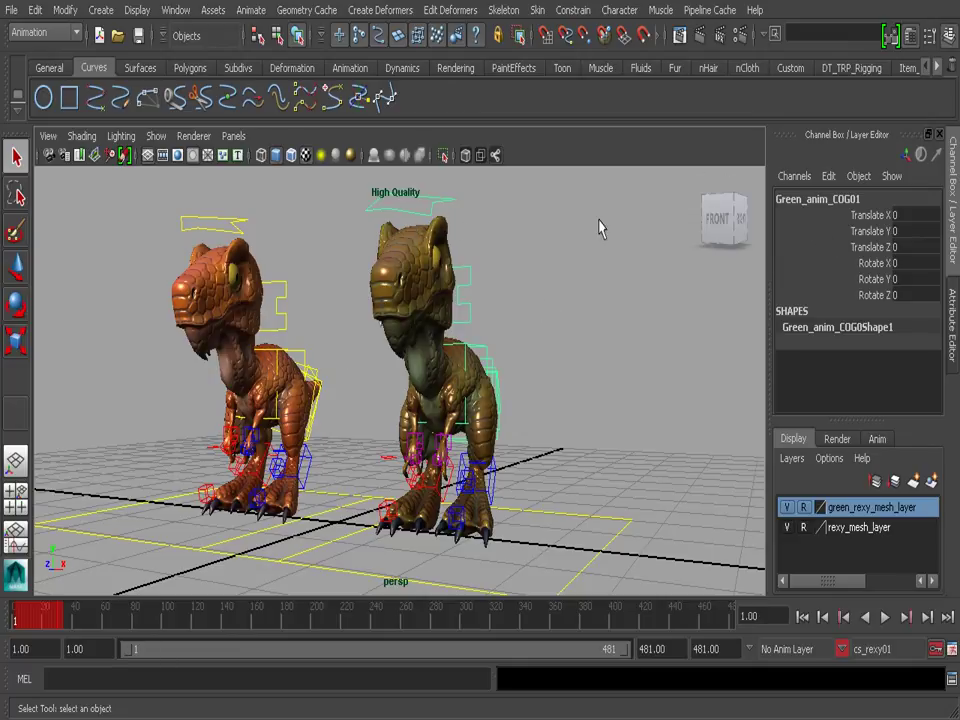
{"action": "left_click", "coordinate": [542, 321]}
{"action": "left_click", "coordinate": [807, 33]}
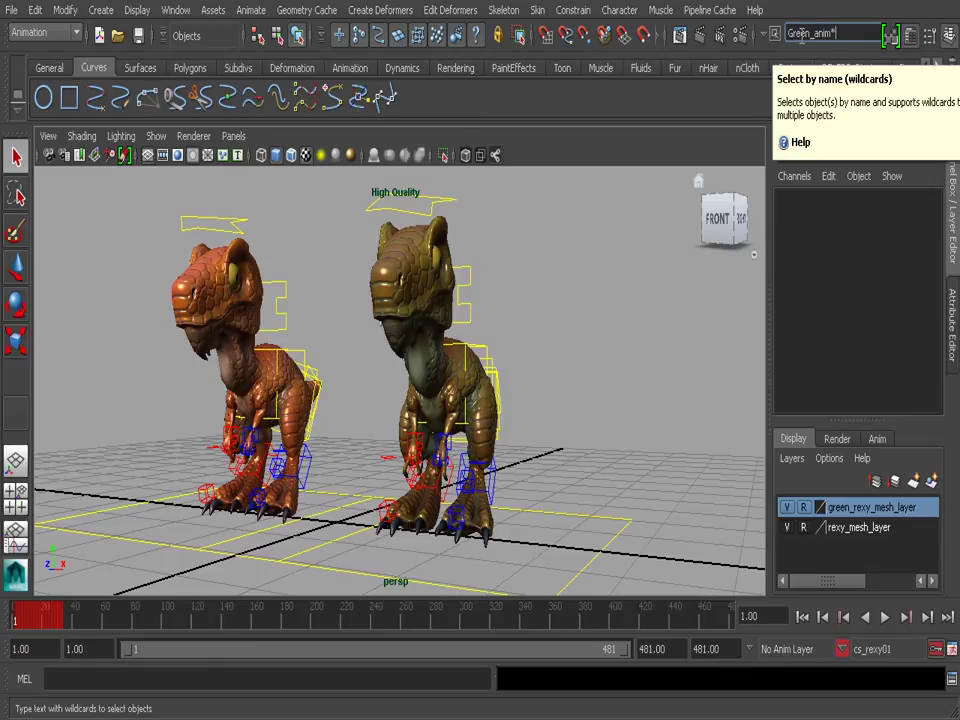
{"action": "key", "text": "Return"}
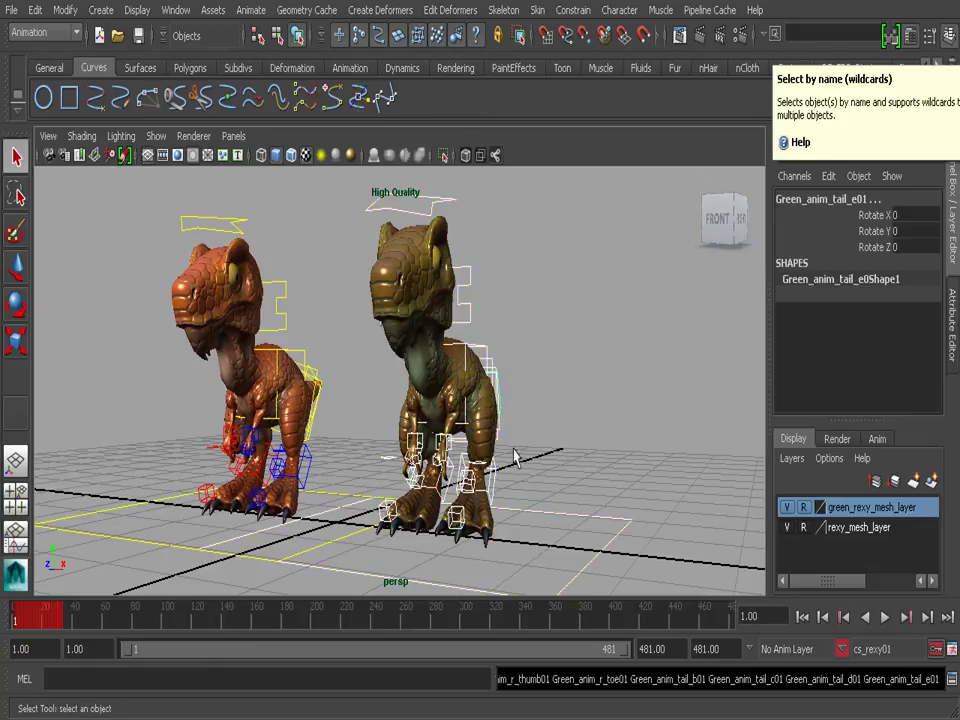
Create a character set named cs_green_rexy01 from the selected green controls, including all keyable attributes.
{"action": "left_click_drag", "start_coordinate": [514, 377], "coordinate": [530, 355], "text": "alt"}
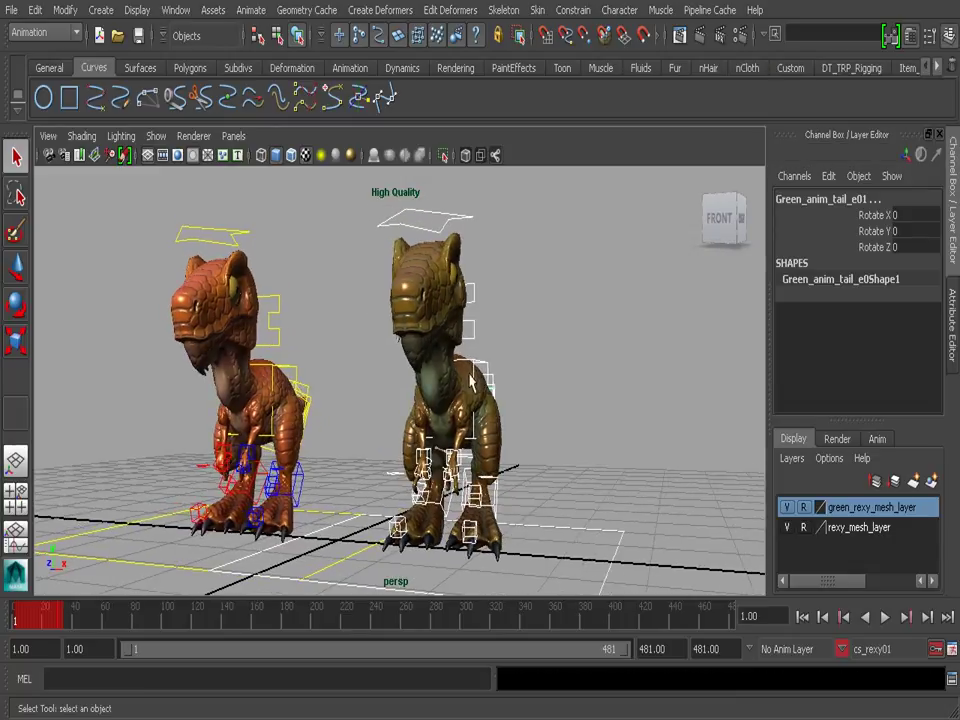
{"action": "left_click", "coordinate": [621, 10]}
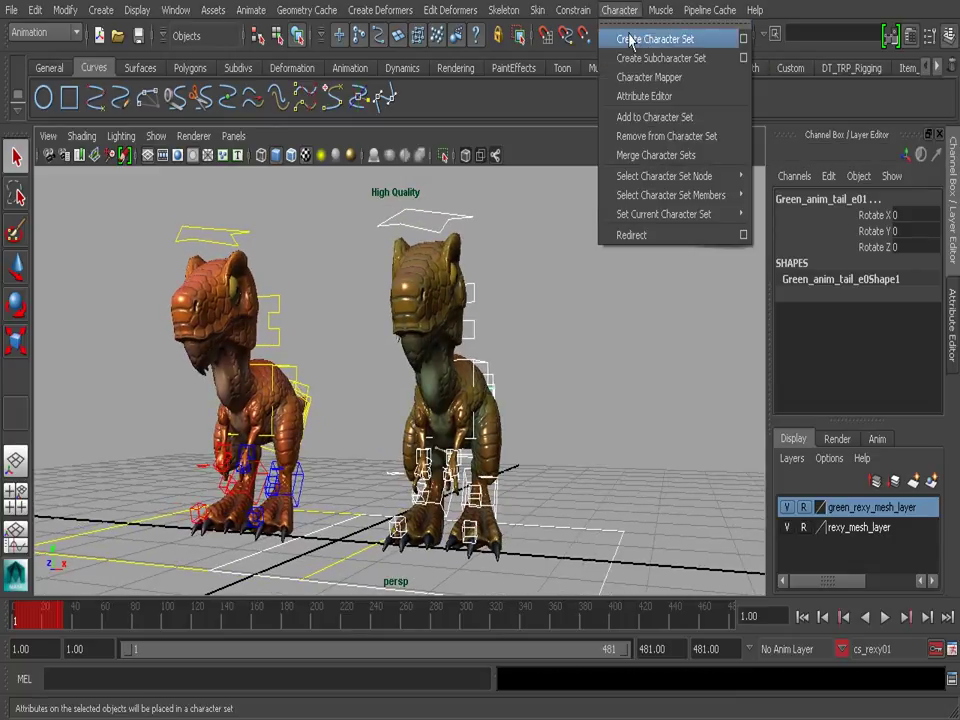
{"action": "left_click", "coordinate": [743, 39]}
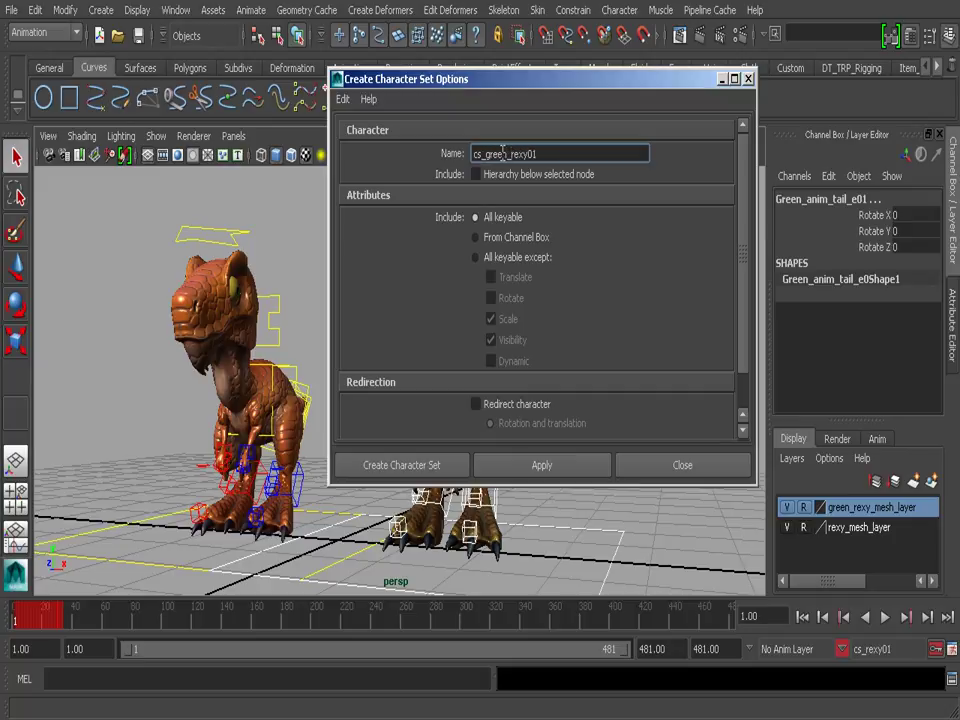
{"action": "left_click", "coordinate": [404, 469]}
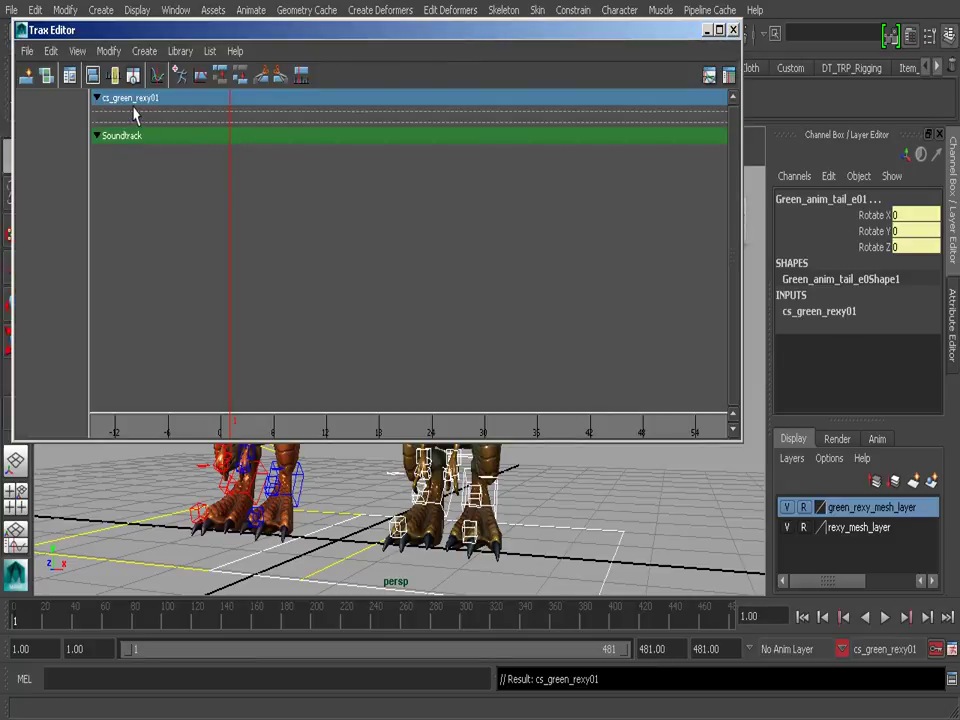
Open the options for importing an animation clip to characters for cs_green_rexy01.
{"action": "left_click", "coordinate": [27, 52]}
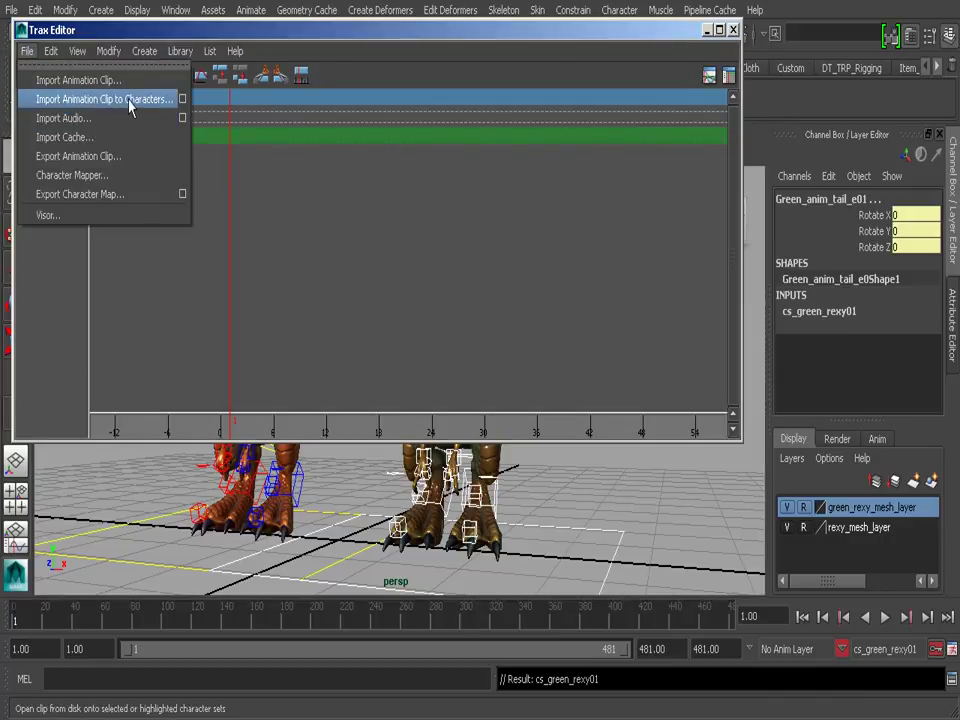
{"action": "left_click", "coordinate": [182, 99]}
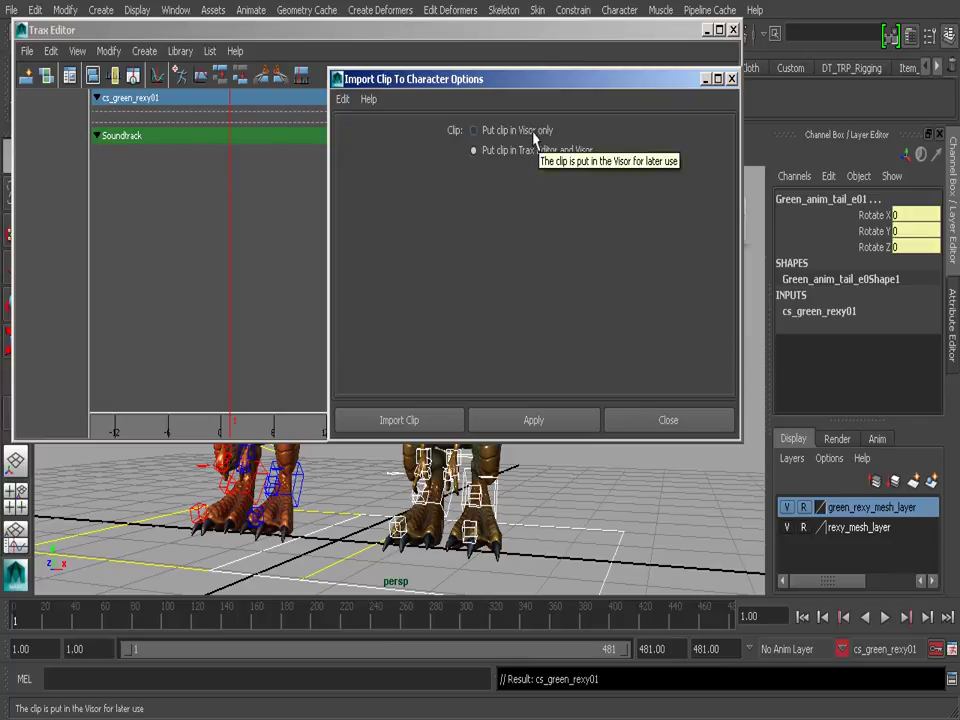
Examine the character poses and character clips in the Visor and its import command, closing the Visor when done.
{"action": "left_click", "coordinate": [177, 11]}
{"action": "mouse_move", "coordinate": [238, 40]}
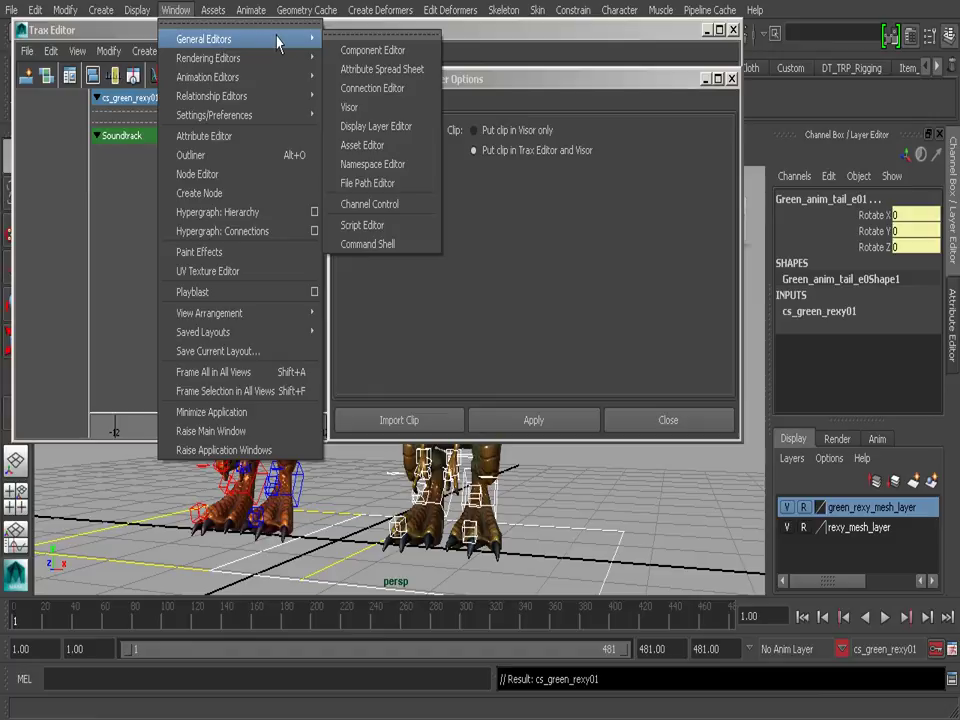
{"action": "left_click", "coordinate": [366, 107]}
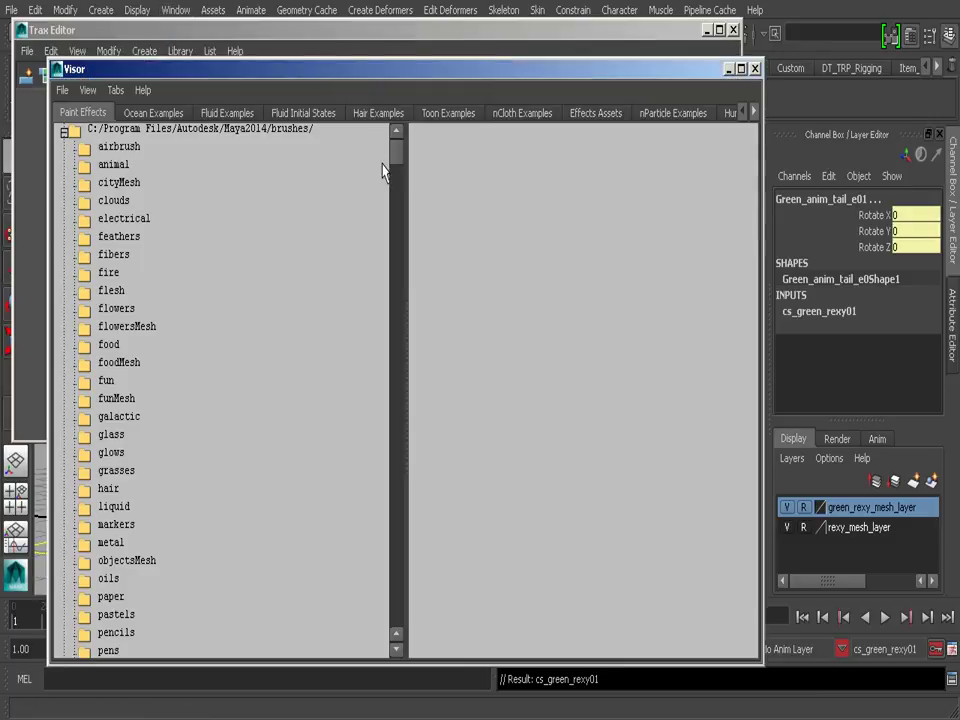
{"action": "left_click", "coordinate": [754, 112]}
{"action": "left_click", "coordinate": [754, 112]}
{"action": "left_click", "coordinate": [754, 112]}
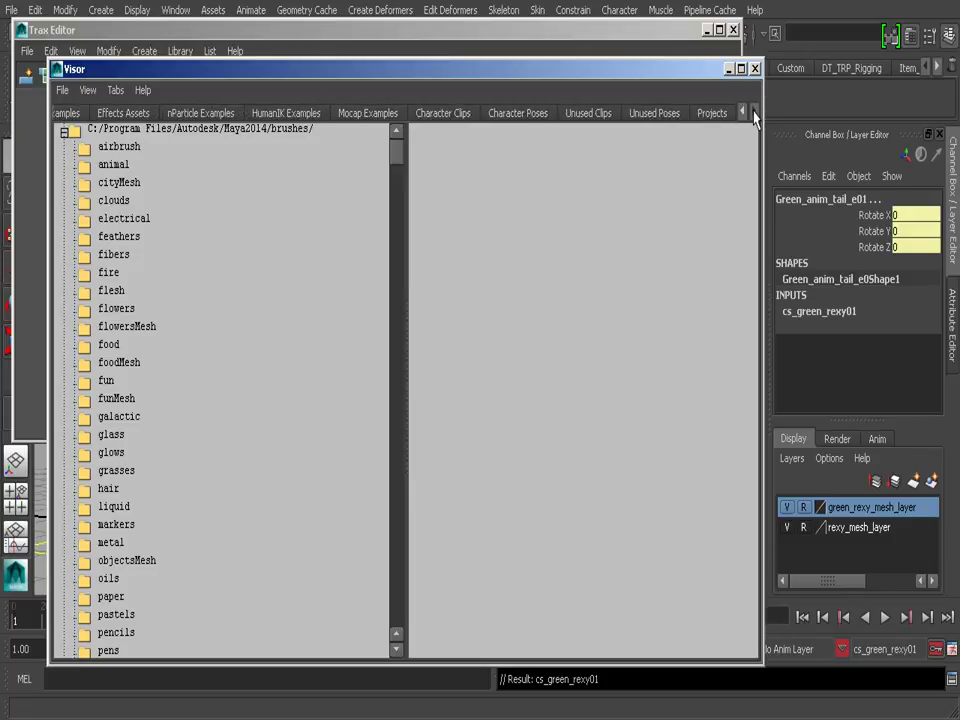
{"action": "left_click", "coordinate": [530, 116]}
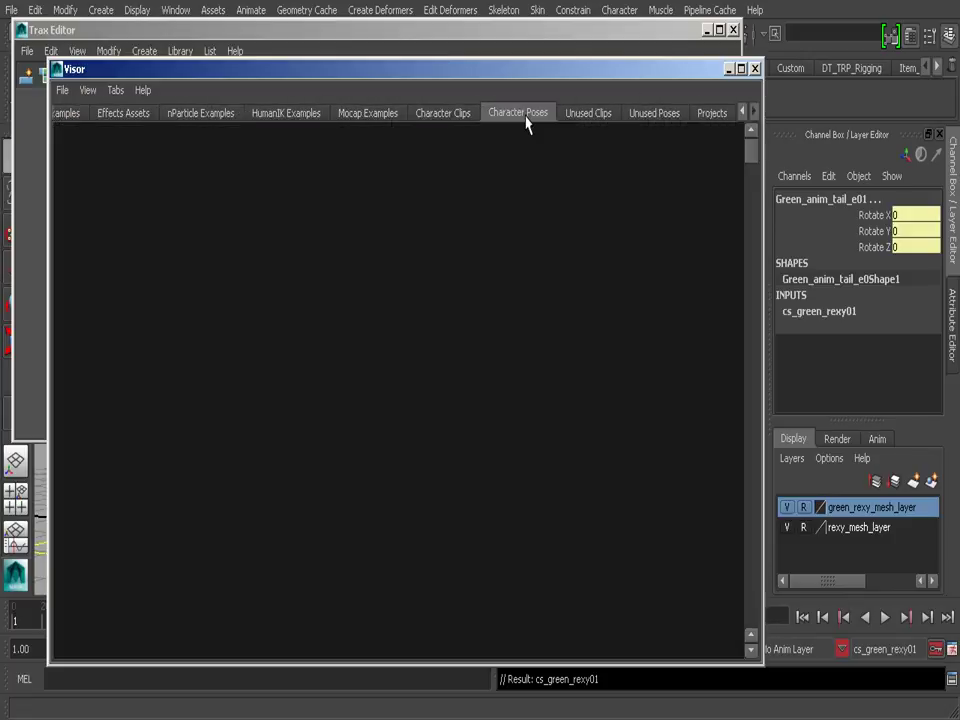
{"action": "left_click", "coordinate": [440, 117]}
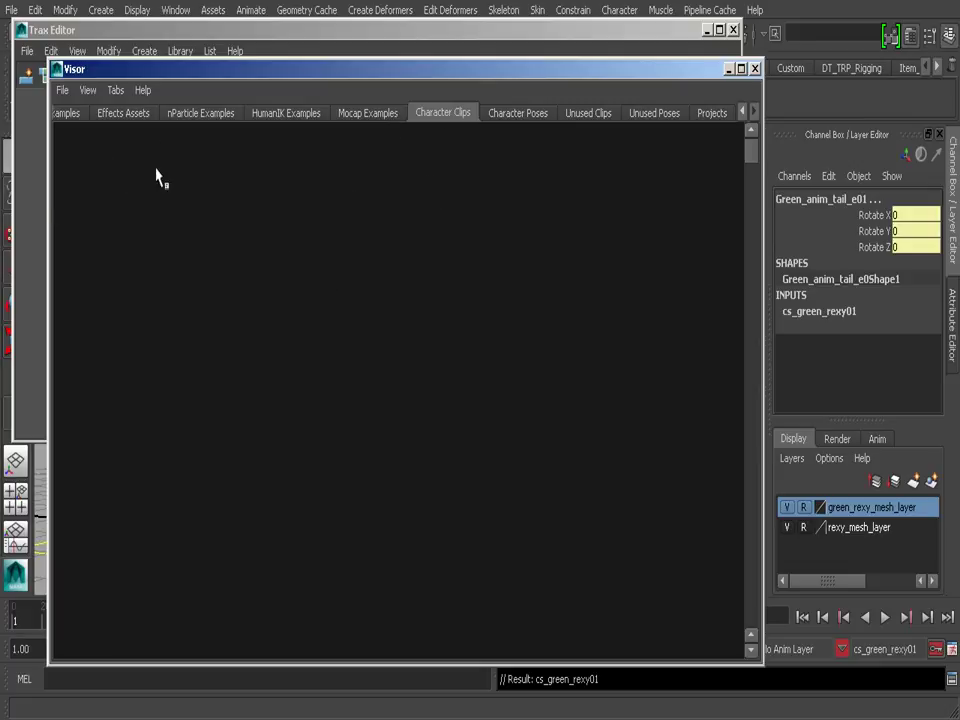
{"action": "left_click", "coordinate": [63, 90]}
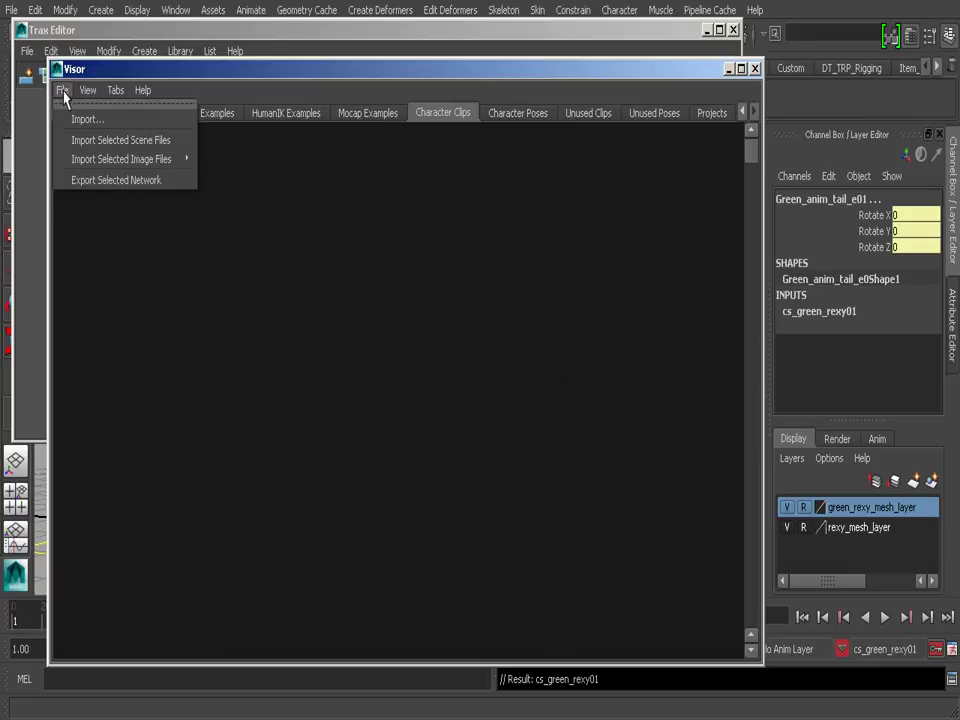
{"action": "left_click", "coordinate": [93, 119]}
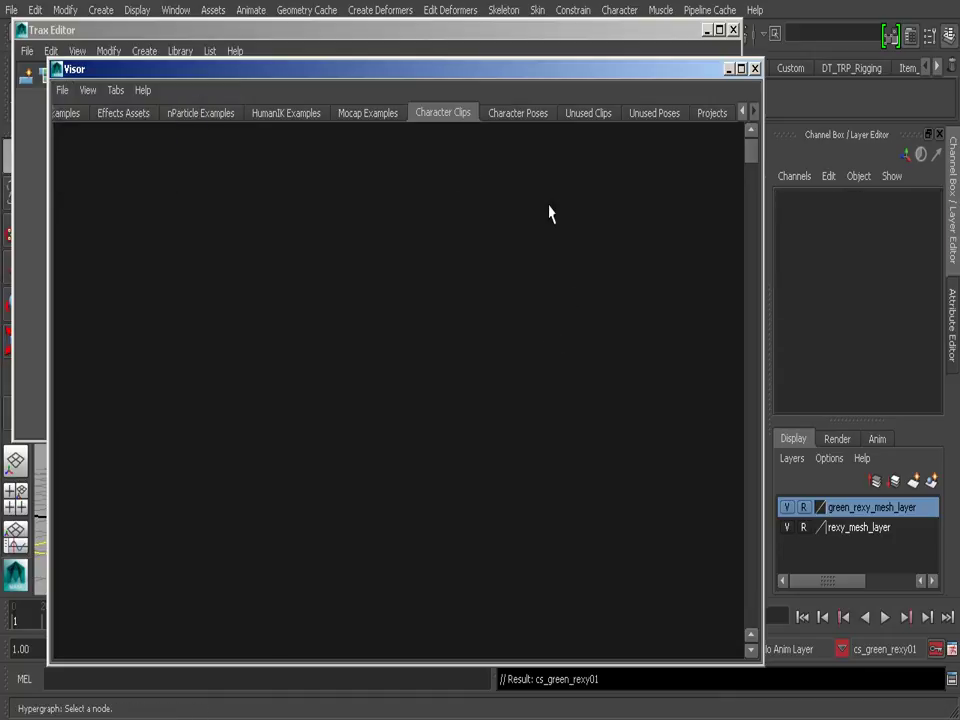
{"action": "left_click", "coordinate": [755, 69]}
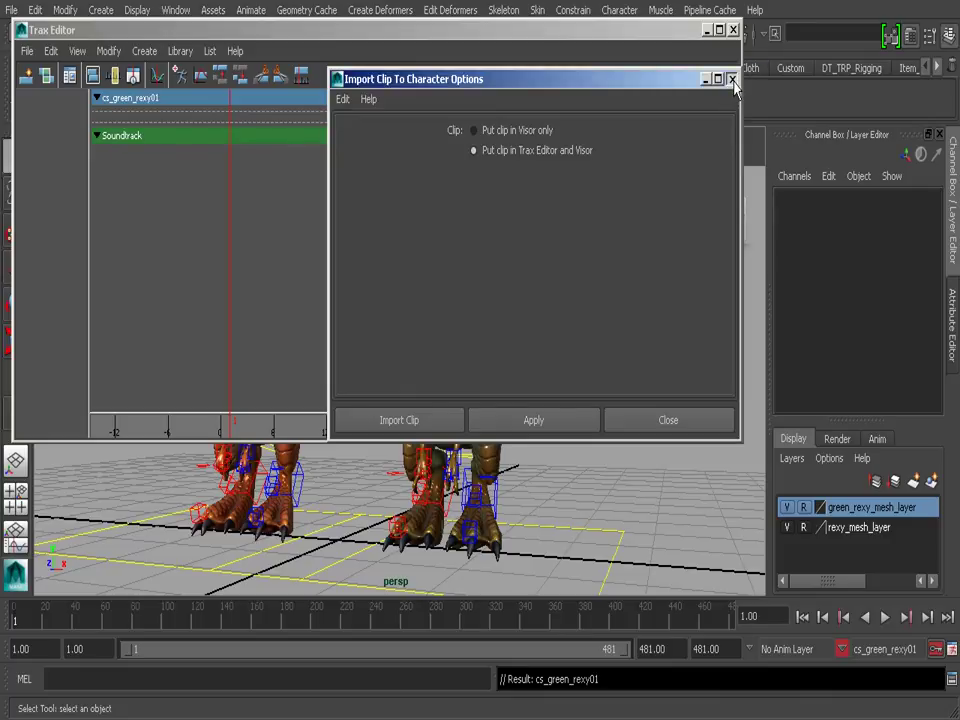
Import rexy_idle_clip.ma onto cs_green_rexy01, placing the clip in both the Trax Editor and the Visor.
{"action": "left_click", "coordinate": [403, 423]}
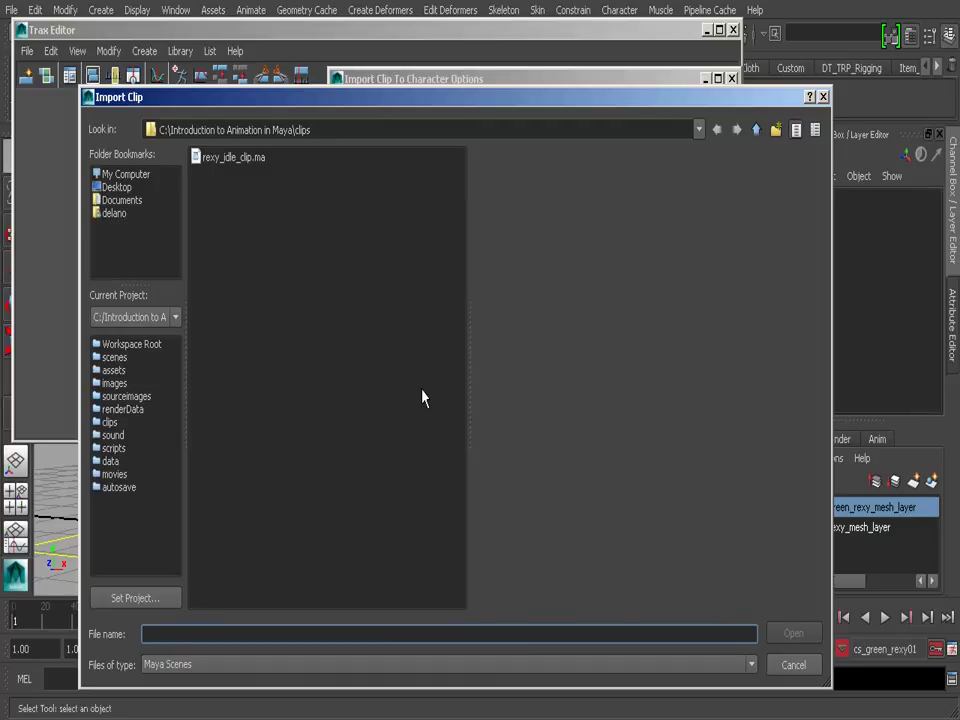
{"action": "left_click", "coordinate": [230, 159]}
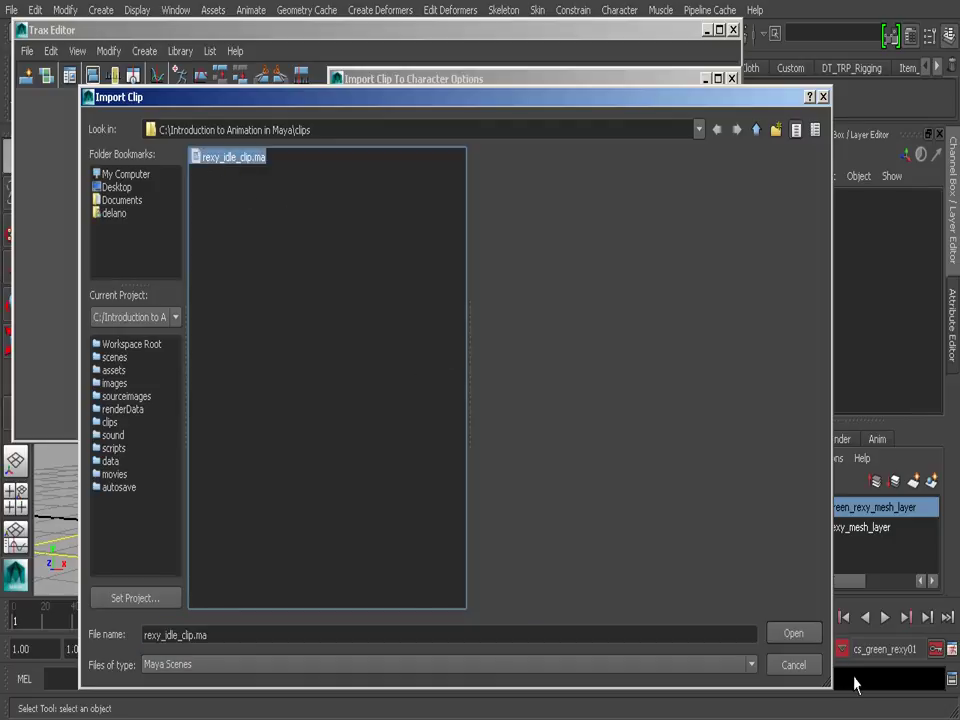
{"action": "left_click", "coordinate": [792, 634]}
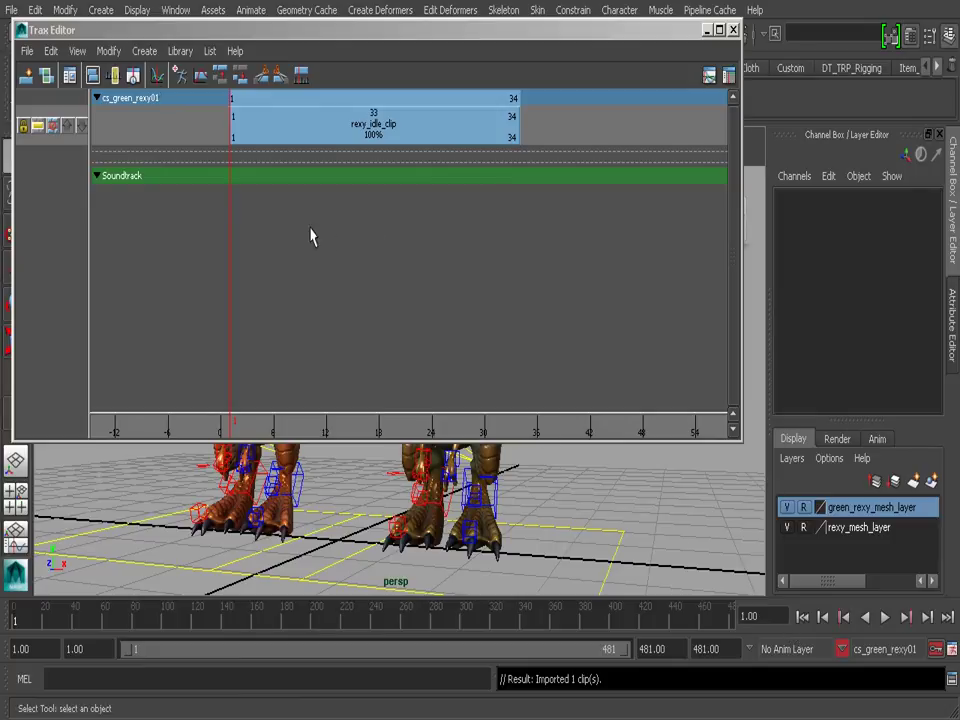
Inspect the imported rexy_idle clip source among the Visor's character clips and close the Visor.
{"action": "left_click", "coordinate": [173, 11]}
{"action": "mouse_move", "coordinate": [195, 40]}
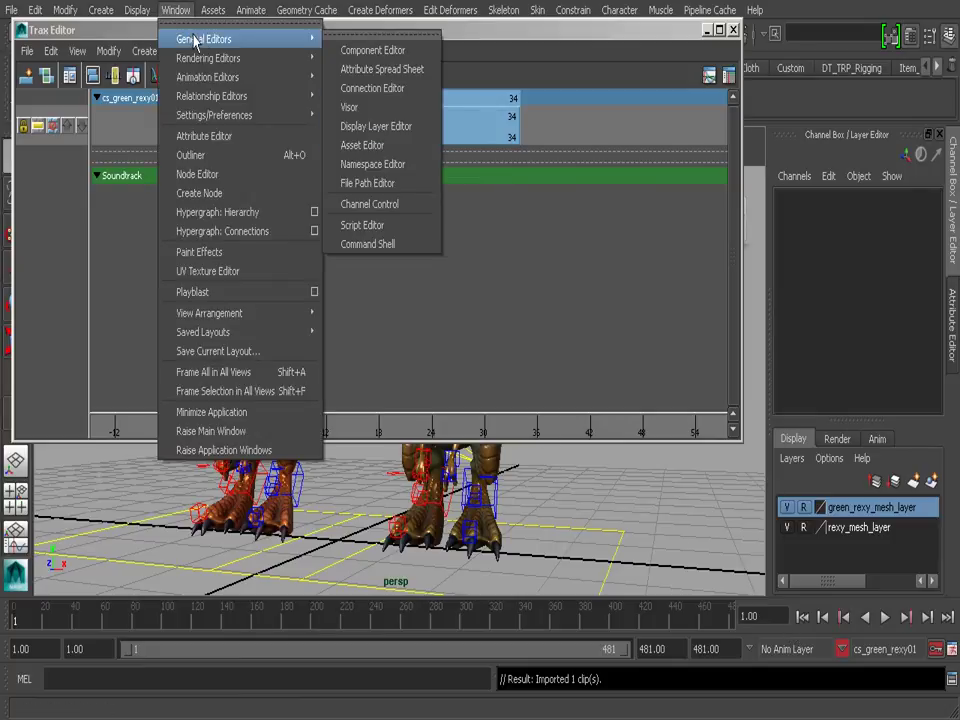
{"action": "left_click", "coordinate": [356, 106]}
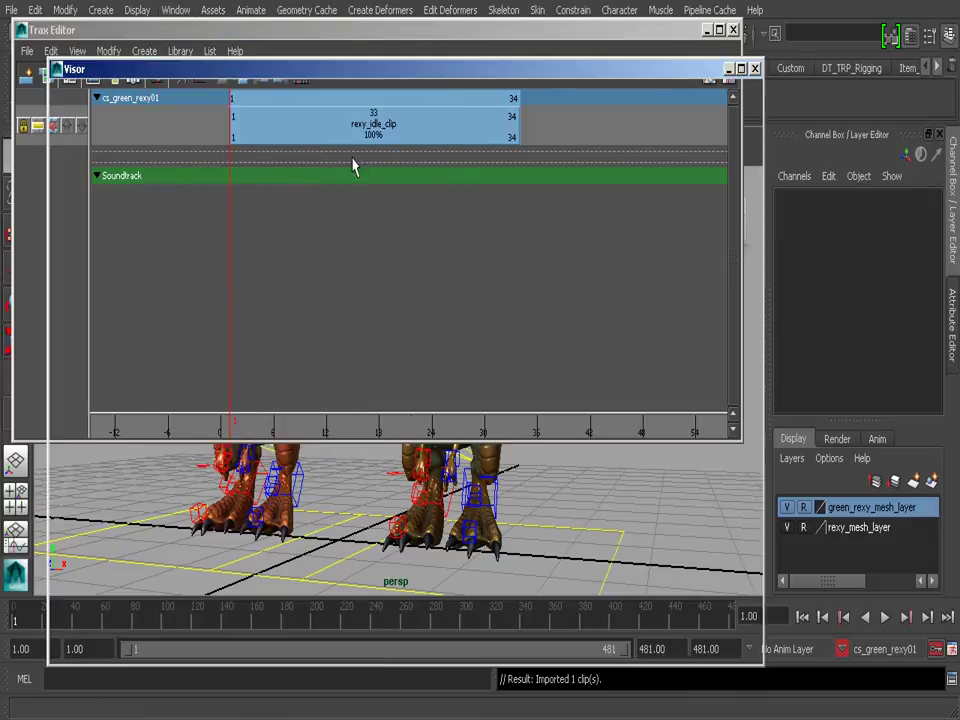
{"action": "left_click", "coordinate": [754, 113]}
{"action": "left_click", "coordinate": [754, 113]}
{"action": "left_click", "coordinate": [754, 113]}
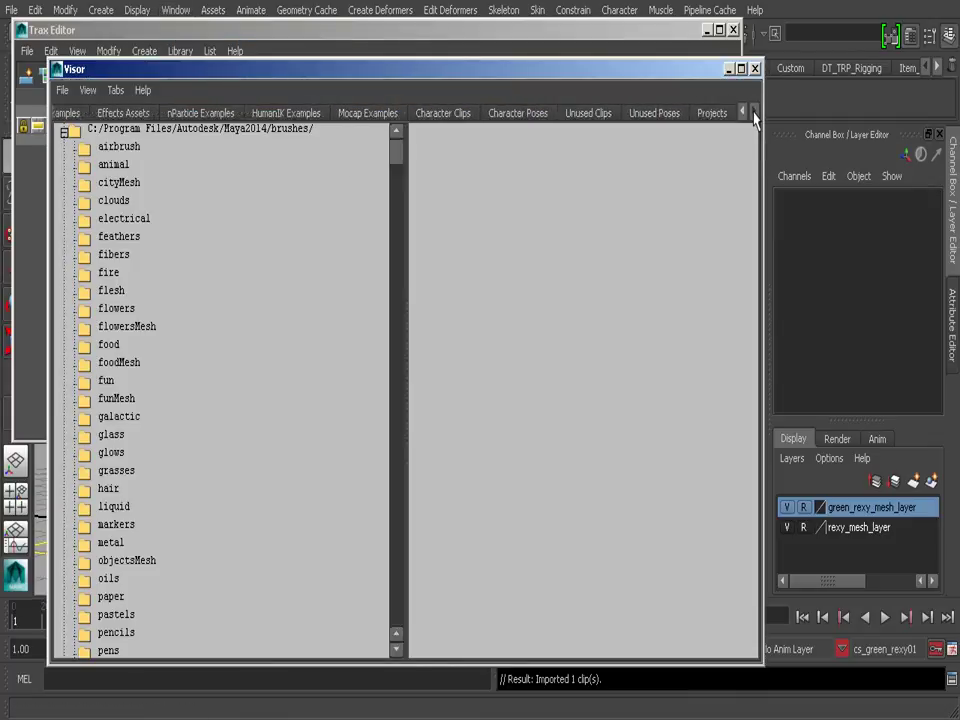
{"action": "left_click", "coordinate": [456, 114]}
{"action": "left_click", "coordinate": [105, 165]}
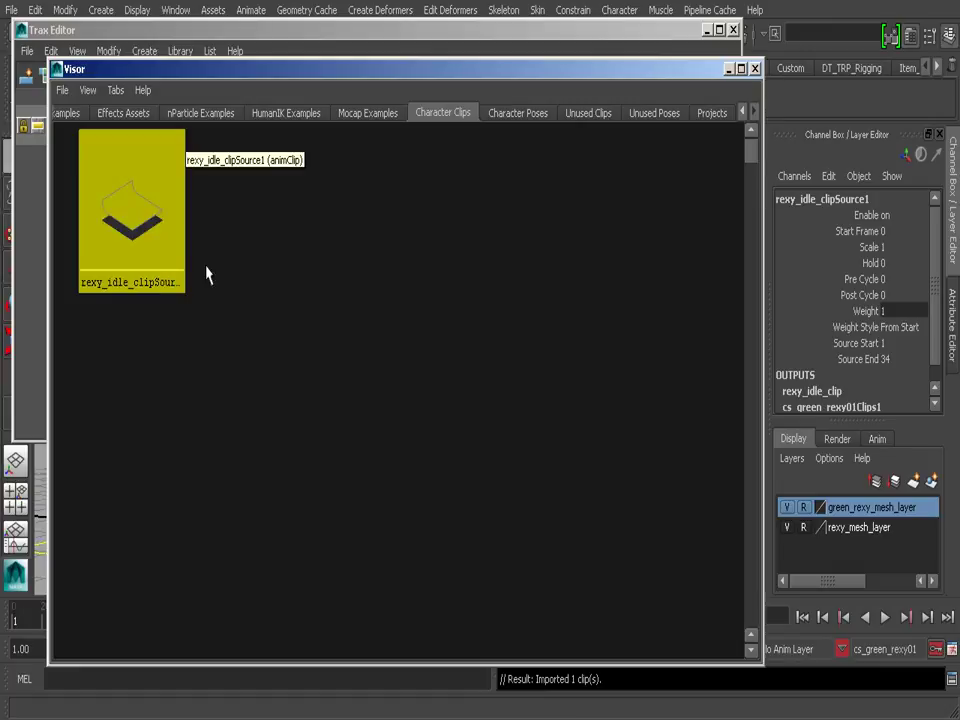
{"action": "left_click", "coordinate": [755, 69]}
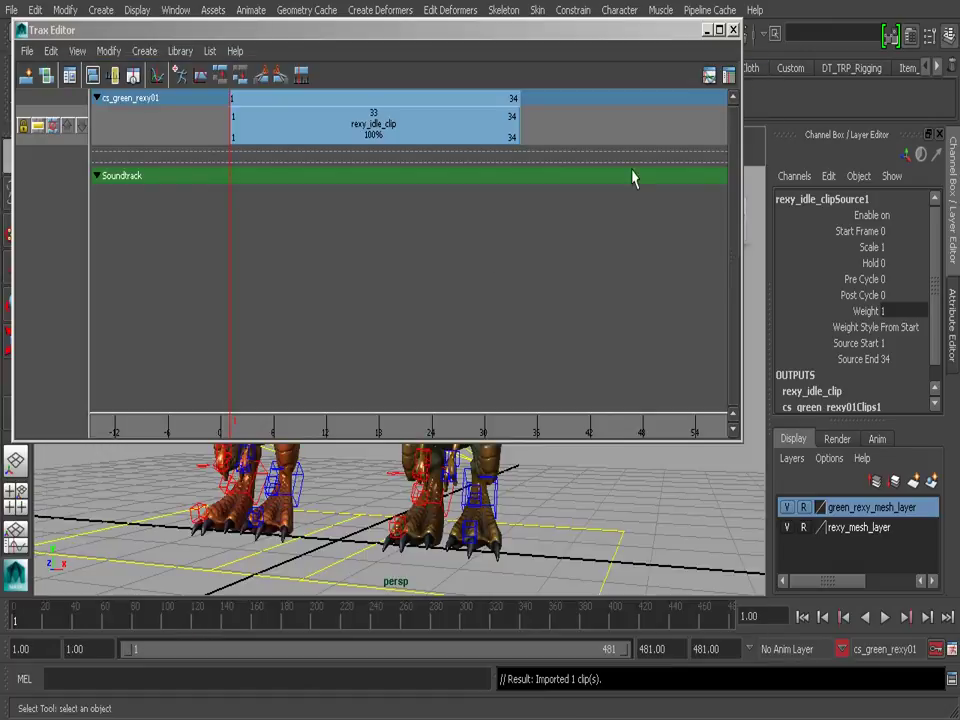
Scrub the timeline, return to frame 1 and activate the keys of rexy_idle_clip on the cs_green_rexy01 track.
{"action": "left_click_drag", "start_coordinate": [20, 617], "coordinate": [138, 617]}
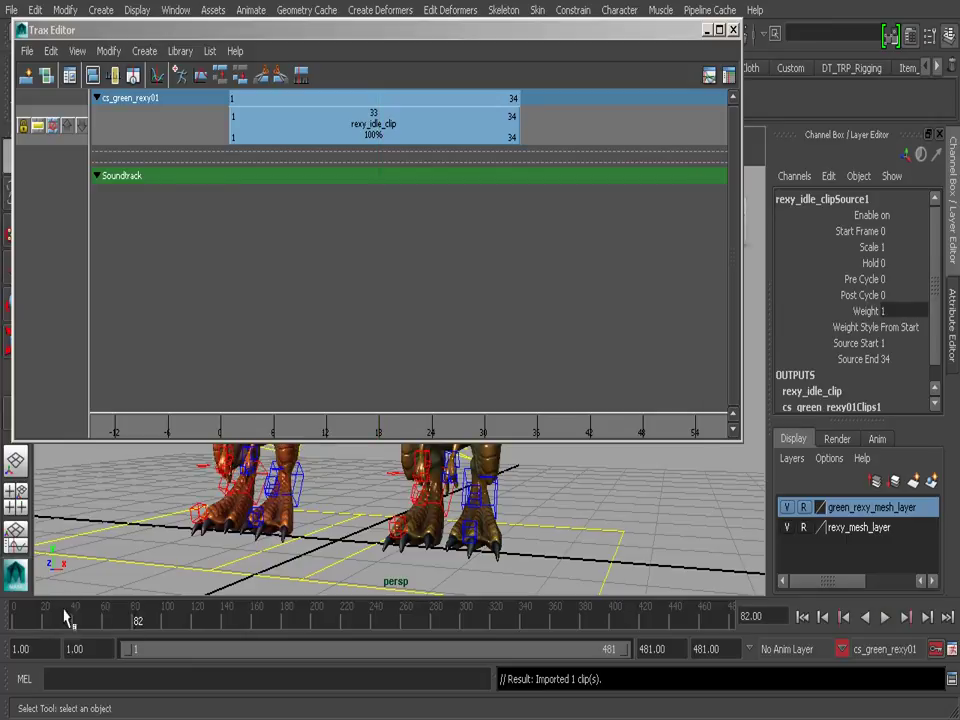
{"action": "key", "text": "alt+shift+v"}
{"action": "left_click", "coordinate": [340, 145]}
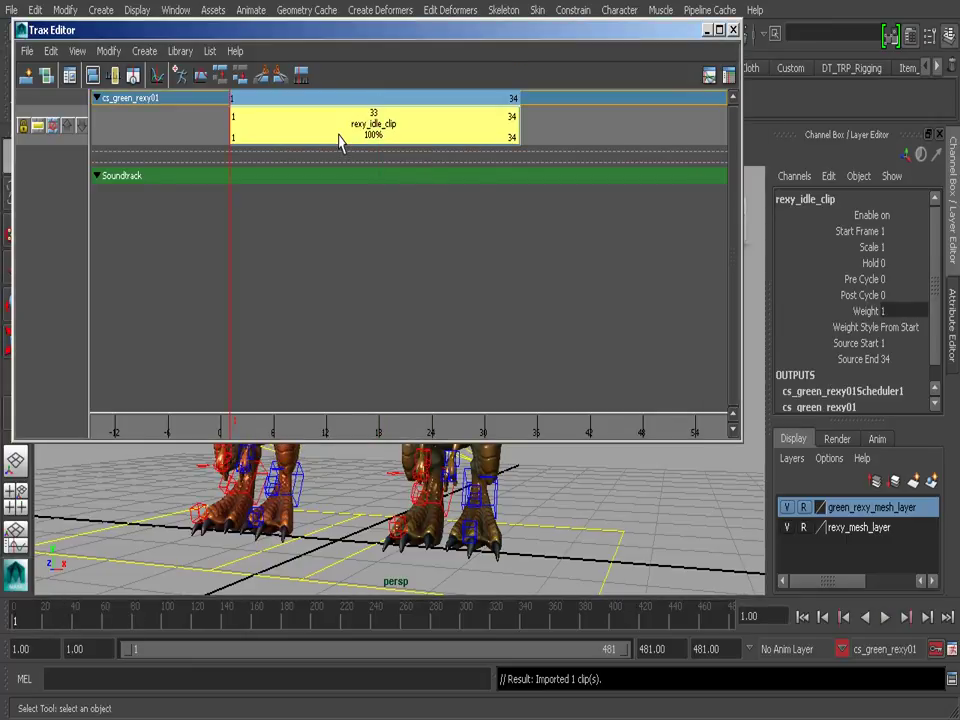
{"action": "right_click", "coordinate": [341, 140]}
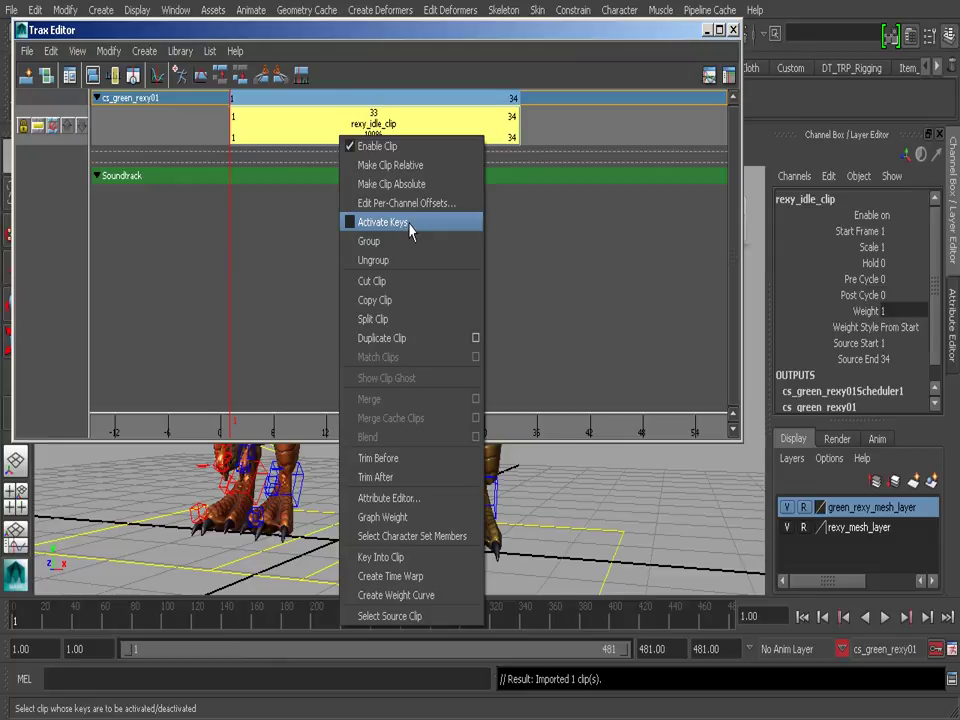
{"action": "left_click", "coordinate": [391, 230]}
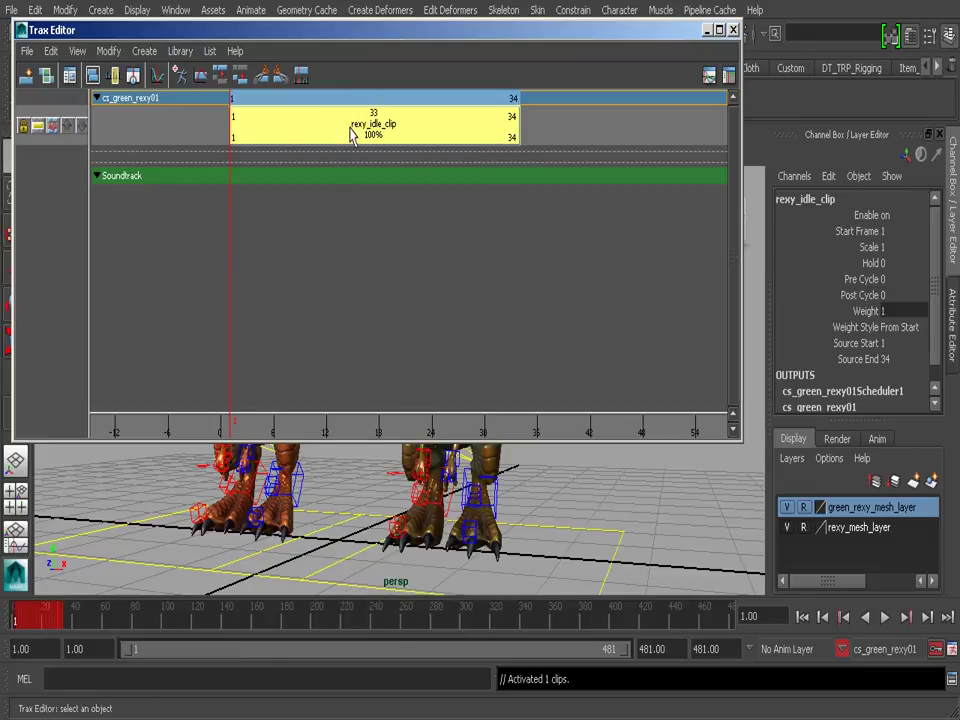
Delete rexy_idle_clip from the cs_green_rexy01 track, close the Trax Editor and briefly play back the animation.
{"action": "key", "text": "Delete"}
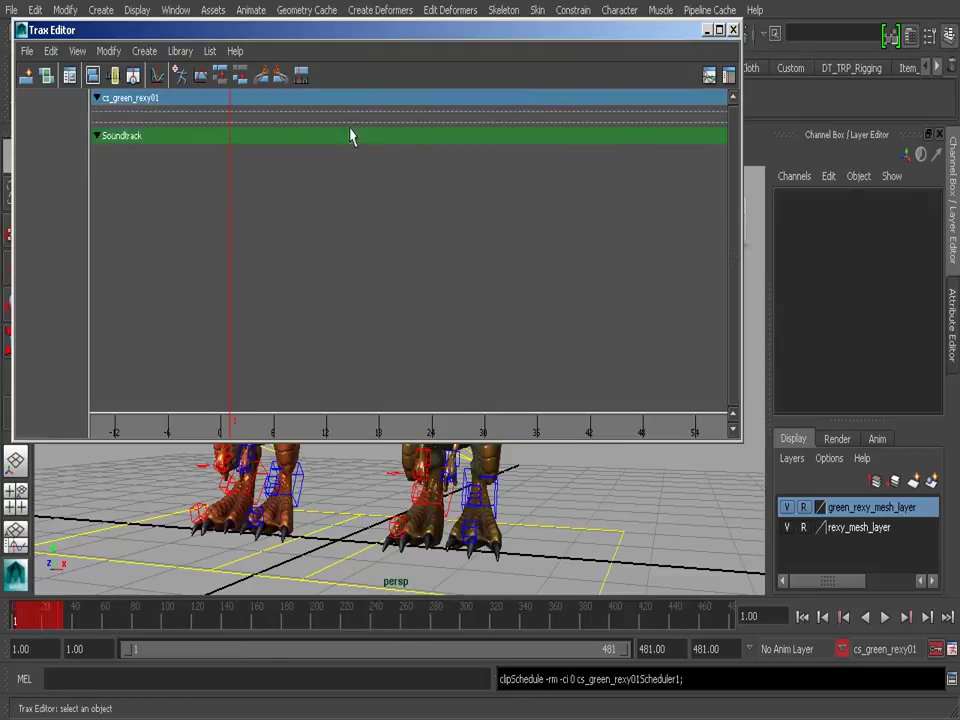
{"action": "left_click", "coordinate": [733, 30]}
{"action": "key", "text": "alt+v"}
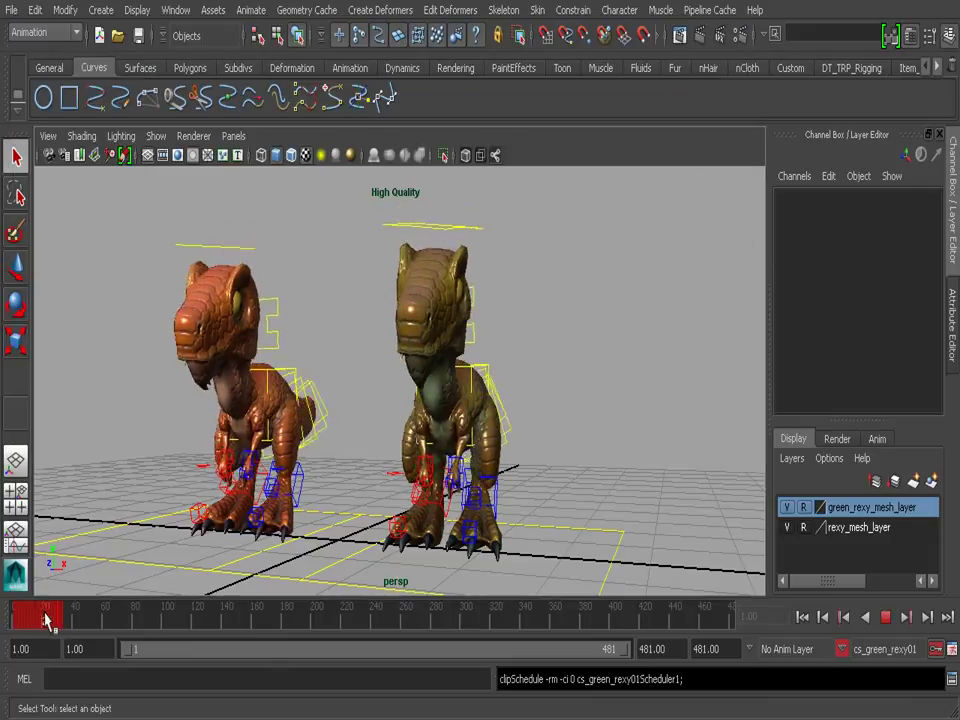
{"action": "key", "text": "Escape"}
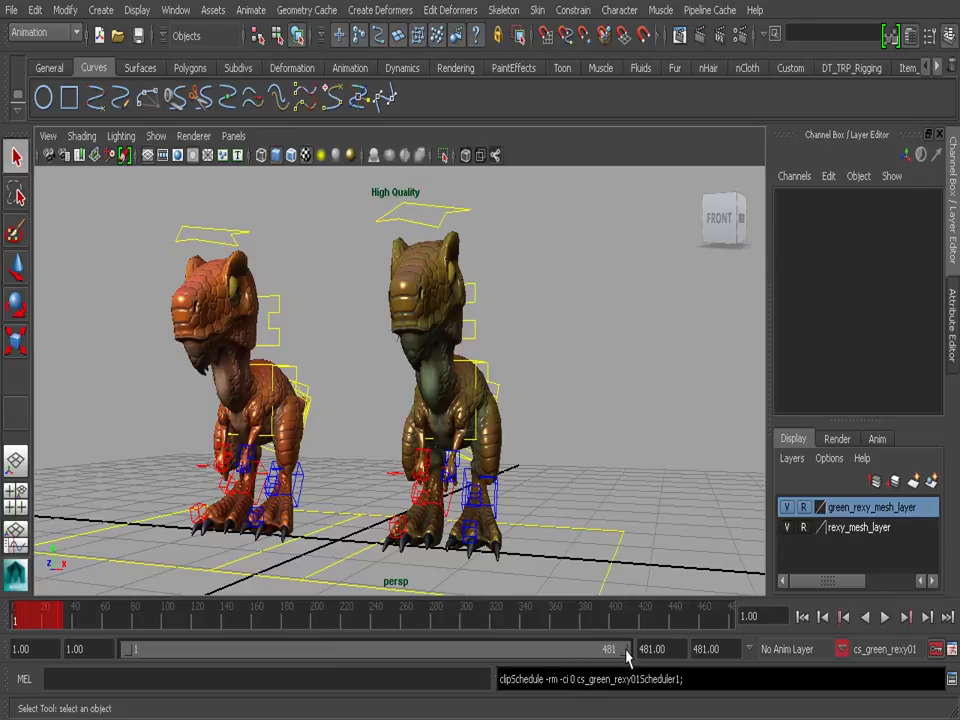
Shorten the playback range to end at frame 191 and shift all of the green T-Rex's keys 5 frames later.
{"action": "left_click_drag", "start_coordinate": [625, 655], "coordinate": [321, 653]}
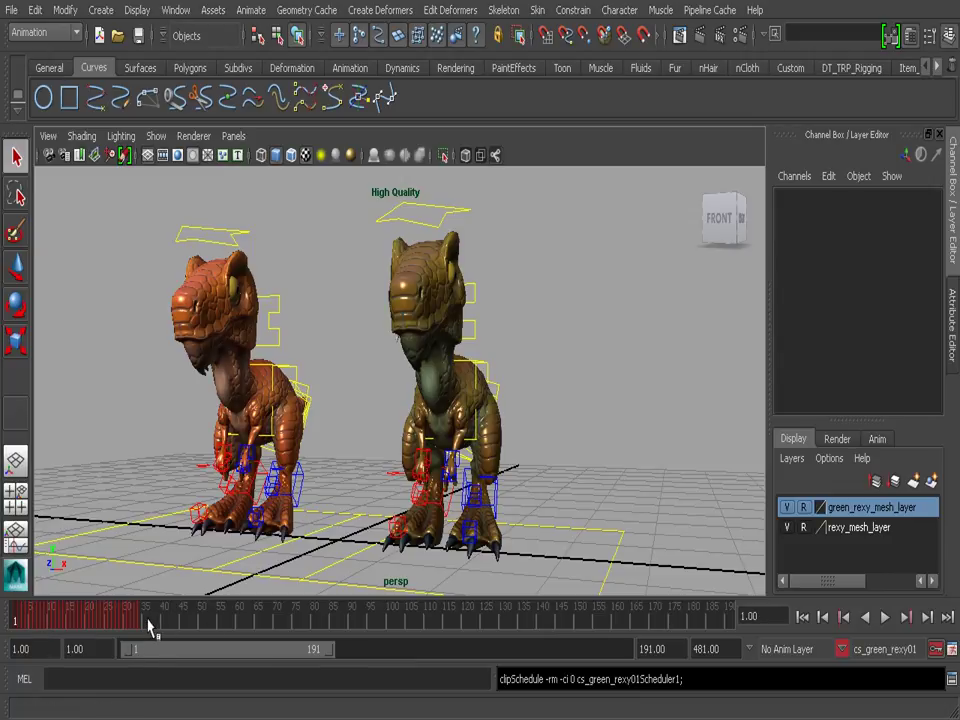
{"action": "left_click_drag", "start_coordinate": [155, 622], "coordinate": [10, 628], "text": "shift"}
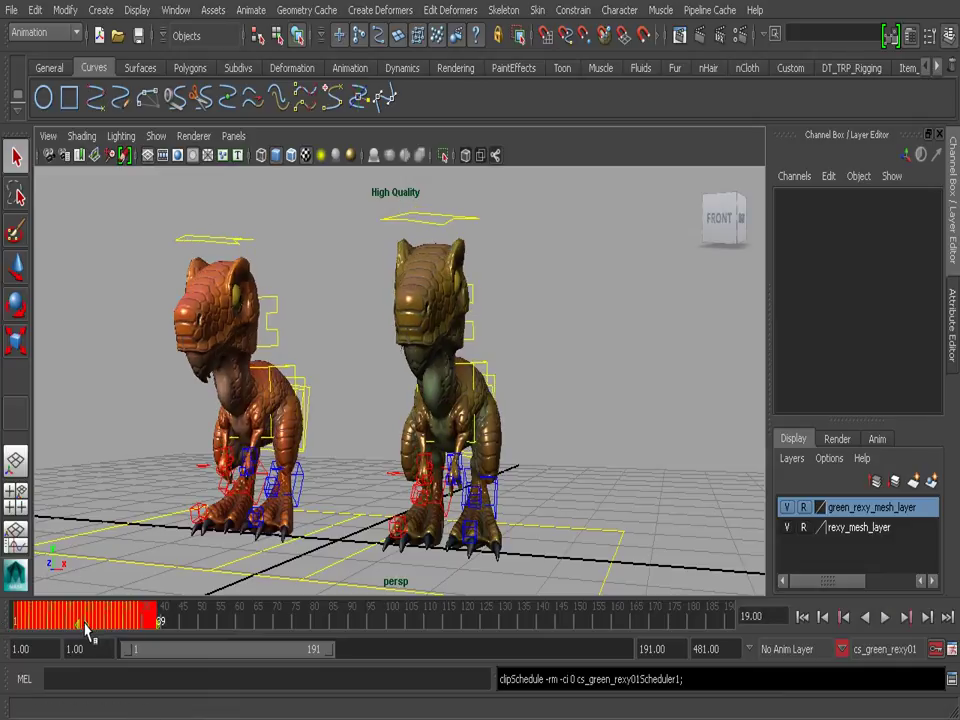
{"action": "left_click_drag", "start_coordinate": [86, 628], "coordinate": [101, 628], "text": "shift"}
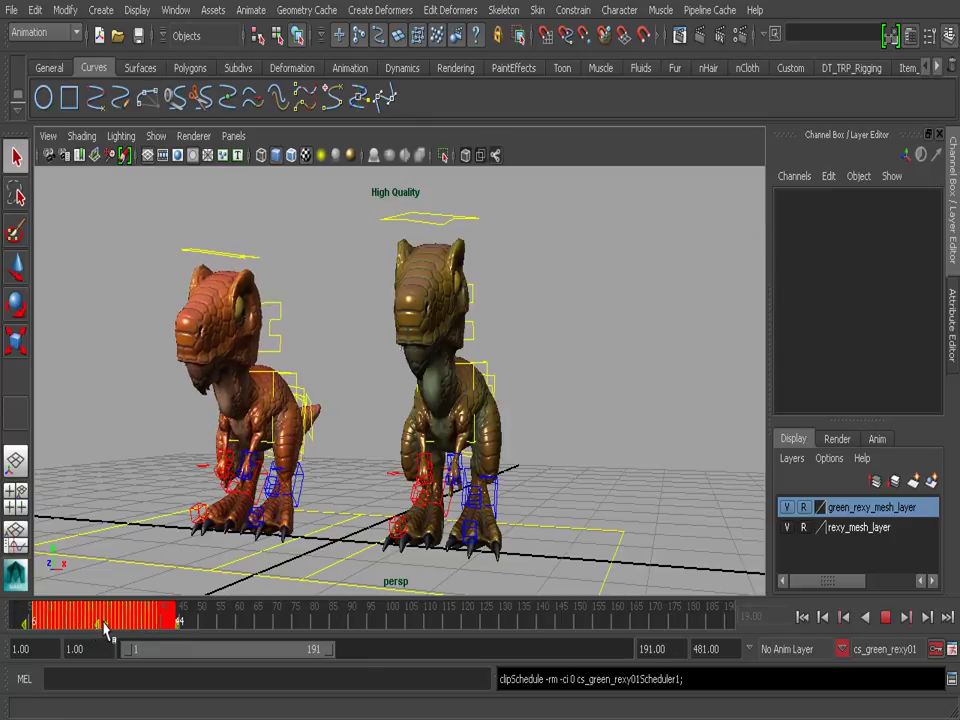
{"action": "left_click", "coordinate": [313, 622]}
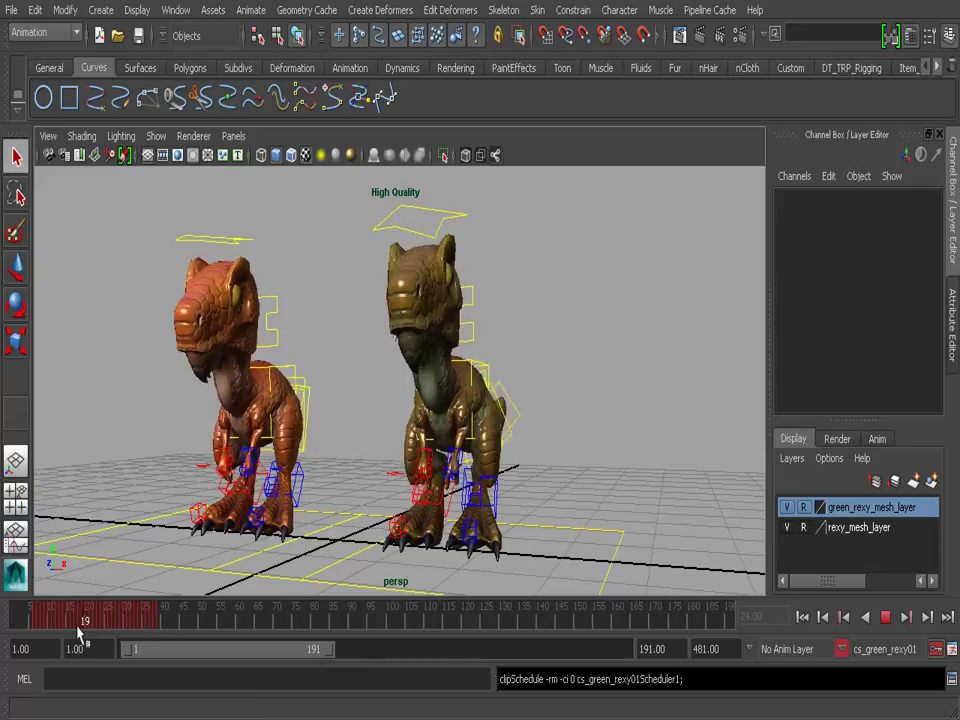
Play back the offset animation, restore the full playback range of 1 to 481 and return to frame 1.
{"action": "left_click", "coordinate": [886, 619]}
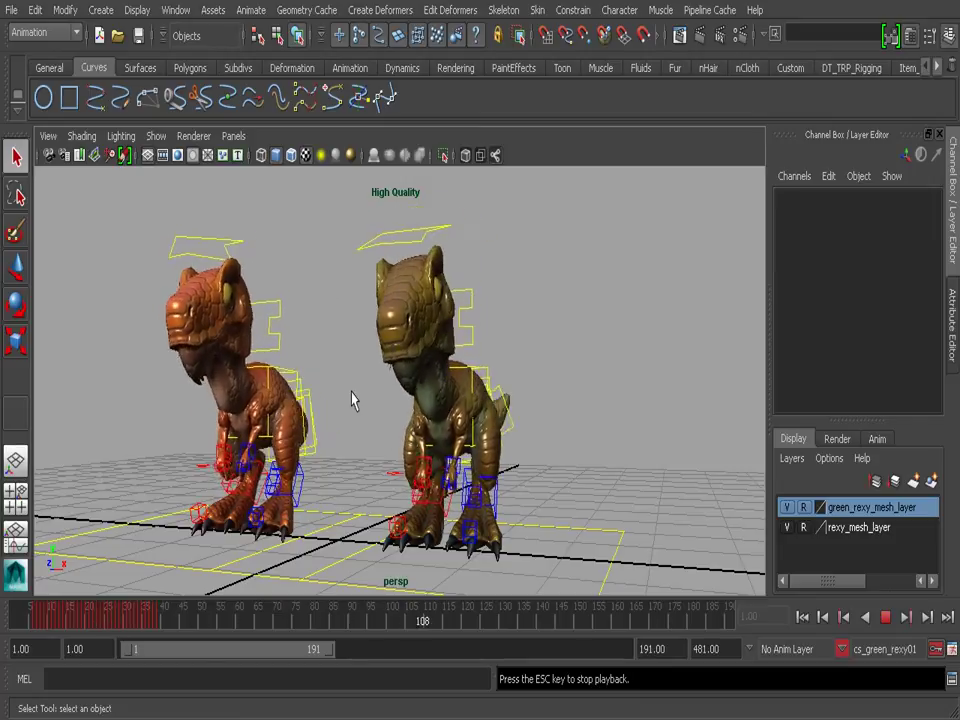
{"action": "left_click", "coordinate": [885, 617]}
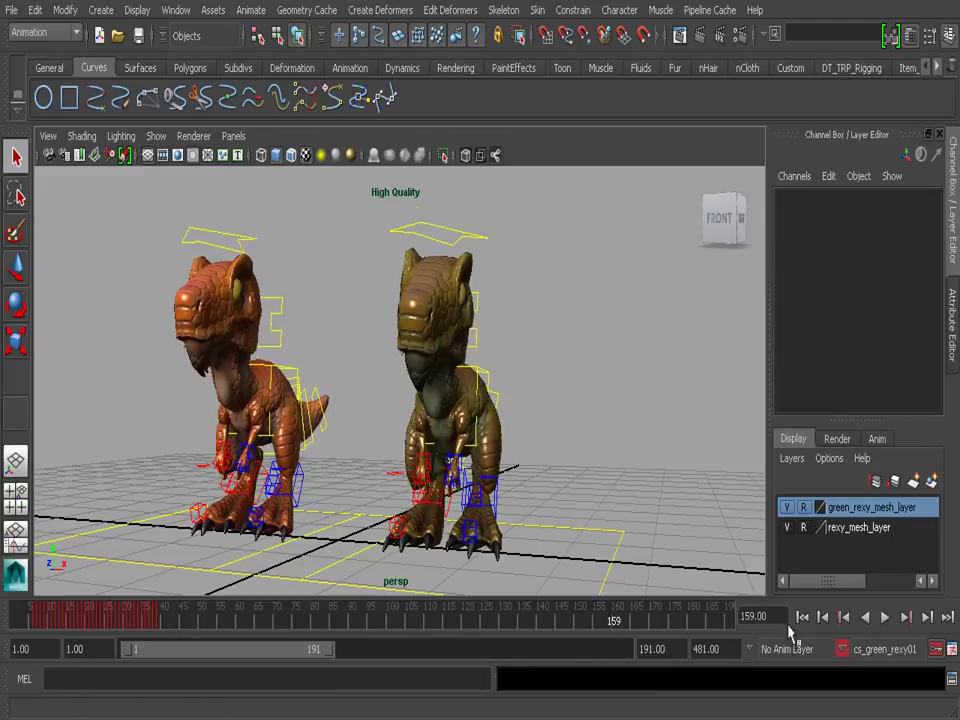
{"action": "double_click", "coordinate": [223, 649]}
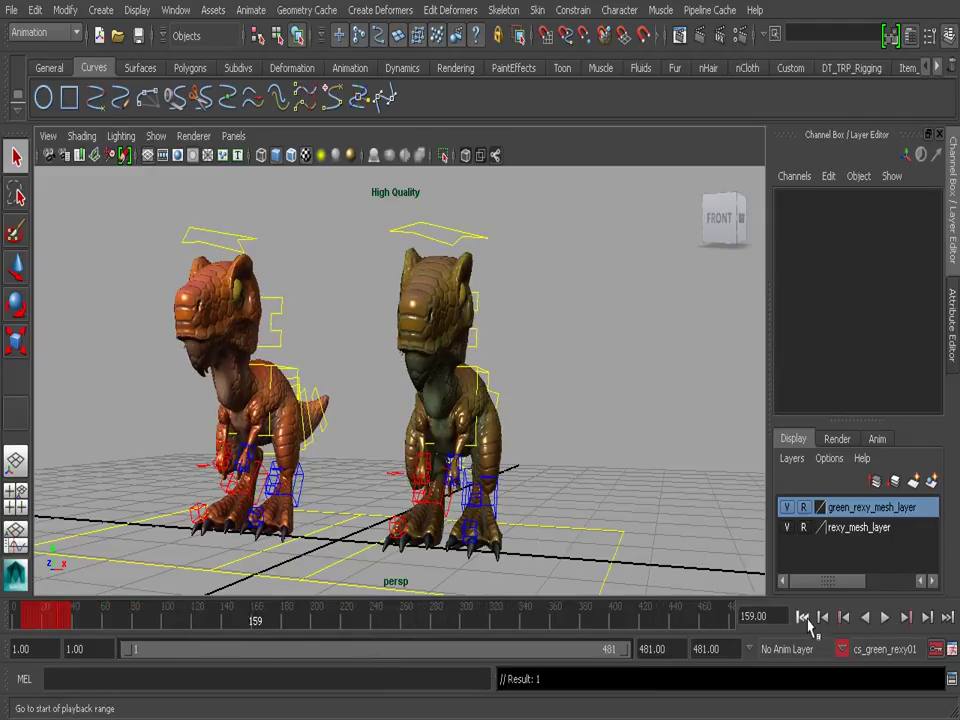
{"action": "left_click", "coordinate": [803, 617]}
Hide the NURBS curves in the perspective view and frame both T-Rexes.
{"action": "left_click", "coordinate": [156, 136]}
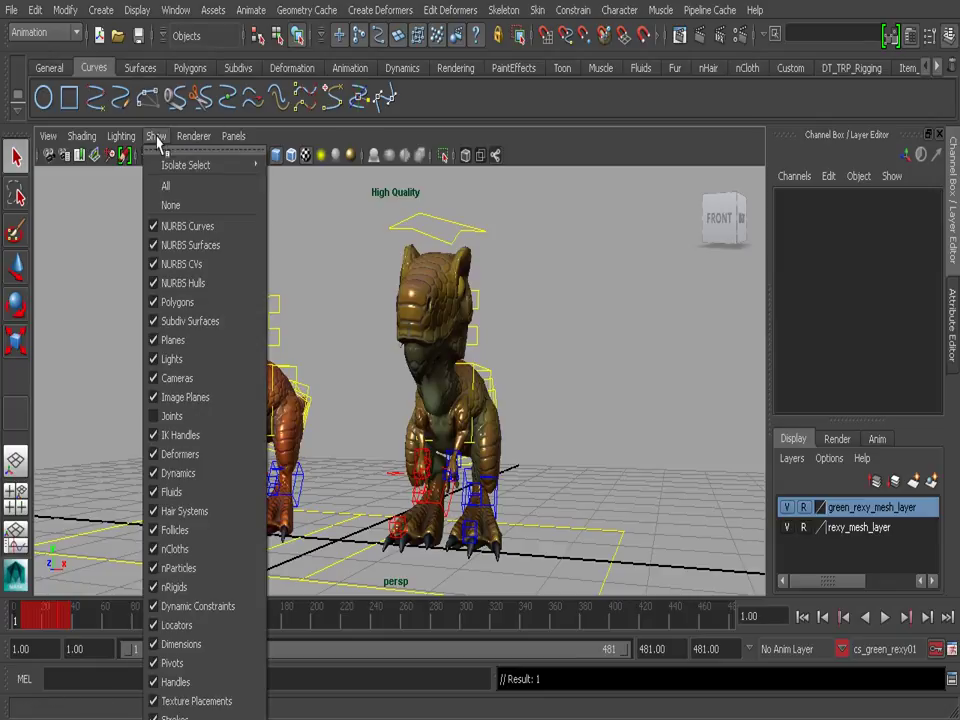
{"action": "left_click", "coordinate": [188, 224]}
{"action": "left_click_drag", "start_coordinate": [433, 340], "coordinate": [600, 454], "text": "alt"}
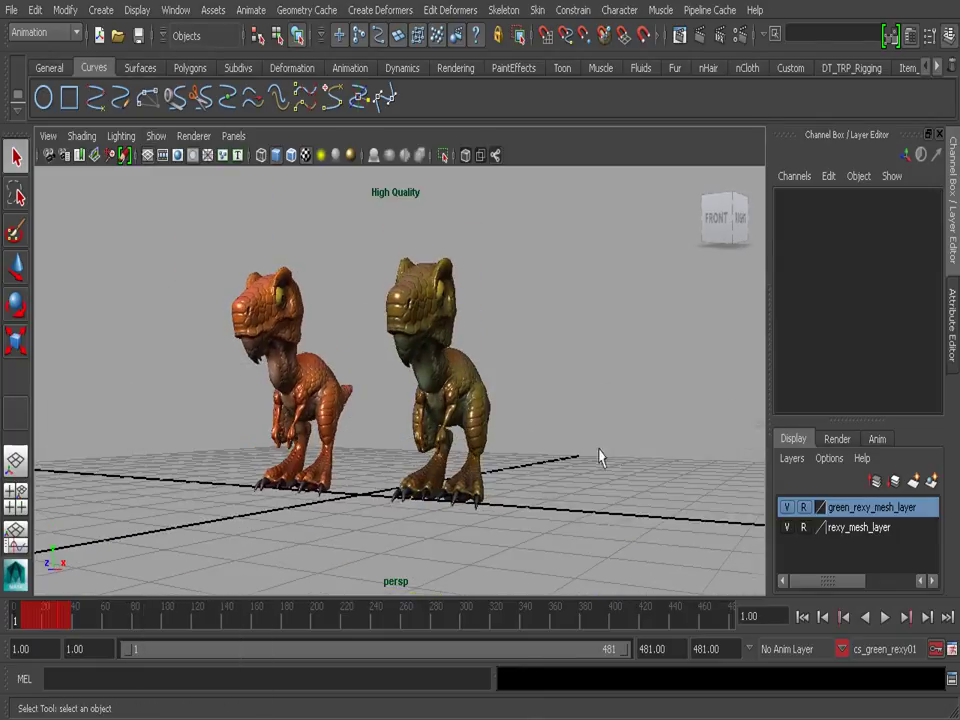
Play the animation to compare the two T-Rexes, rewind to frame 1 and play it again.
{"action": "left_click", "coordinate": [886, 618]}
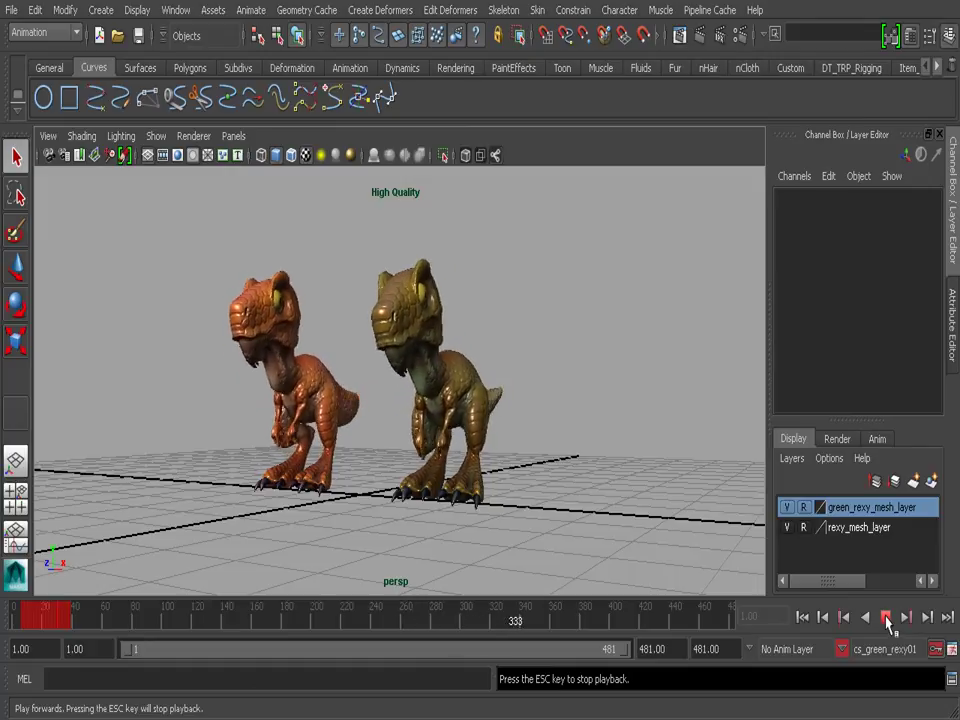
{"action": "left_click", "coordinate": [887, 620]}
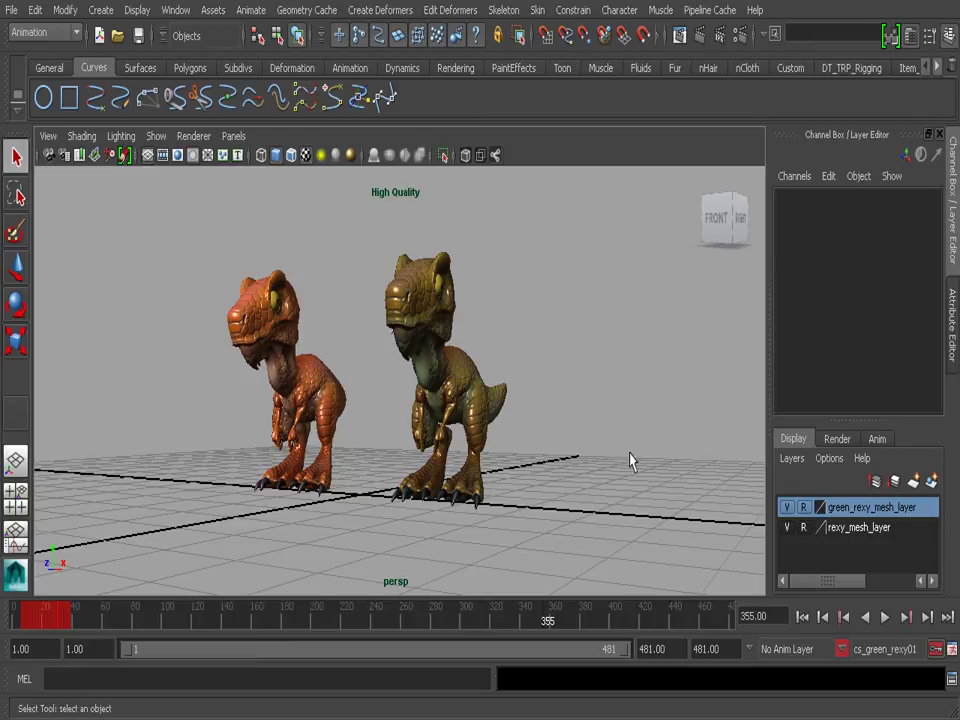
{"action": "left_click_drag", "start_coordinate": [268, 624], "coordinate": [13, 634]}
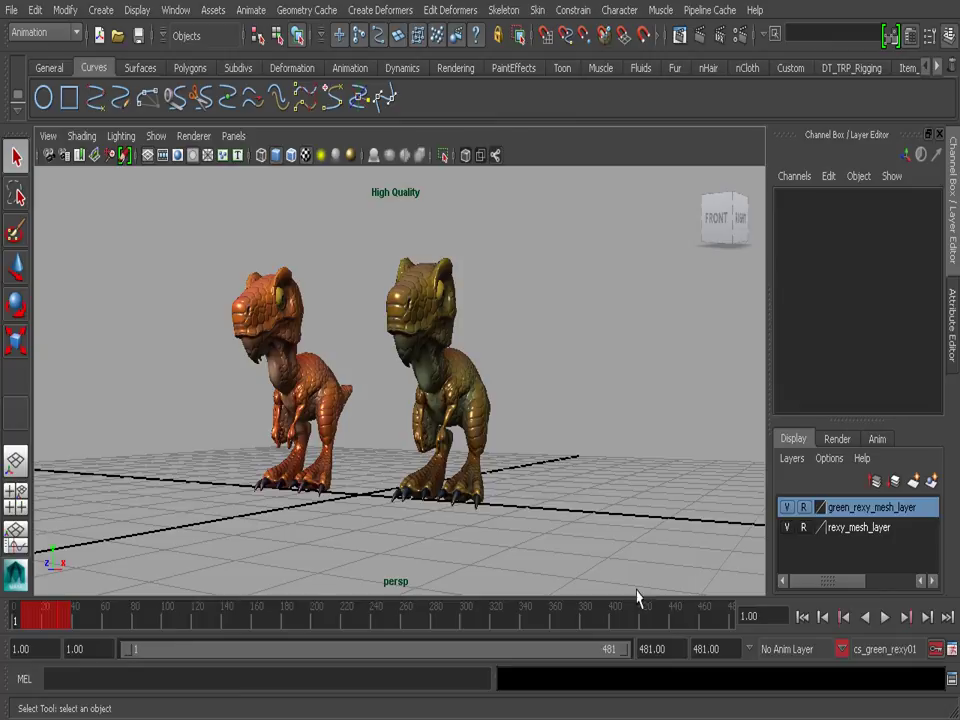
{"action": "left_click", "coordinate": [885, 618]}
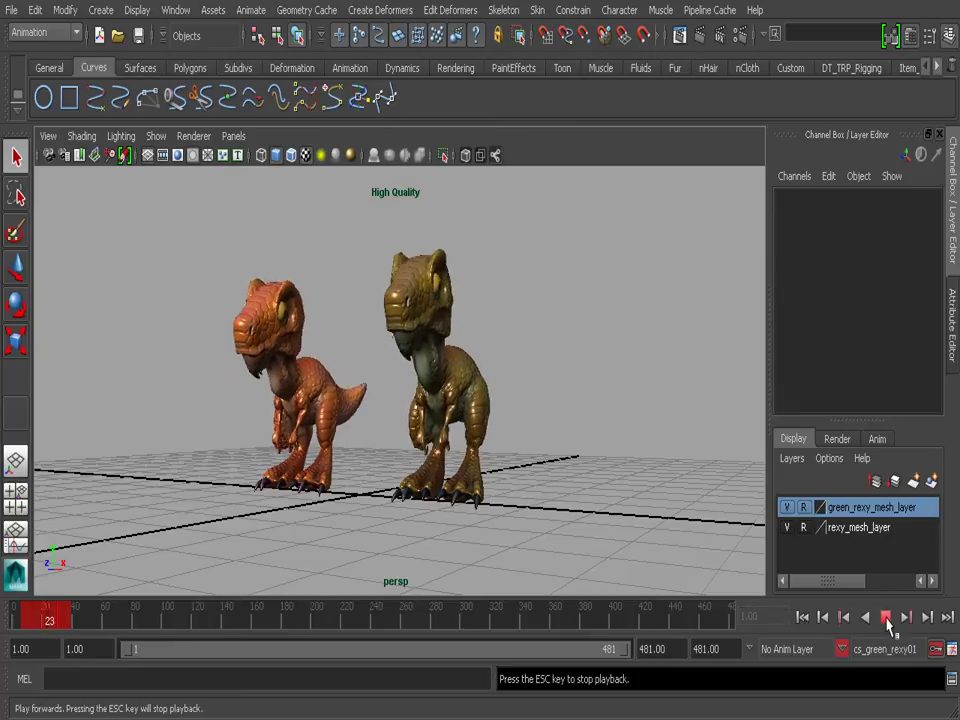